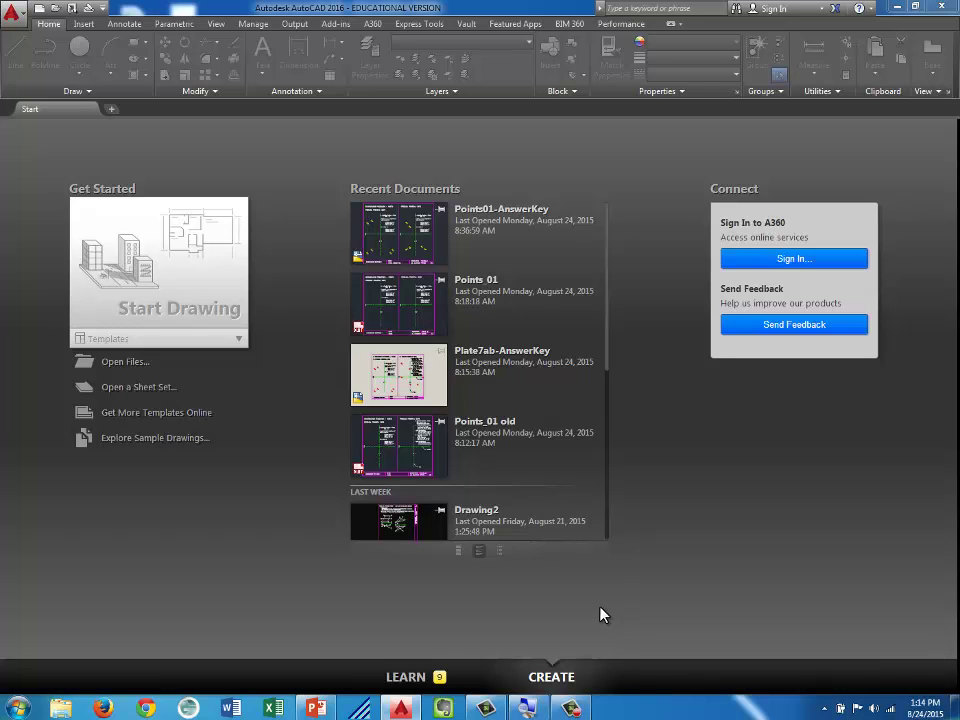
Minimize AutoCAD 2016 from its Start tab to reveal the Windows desktop
click(899, 8)
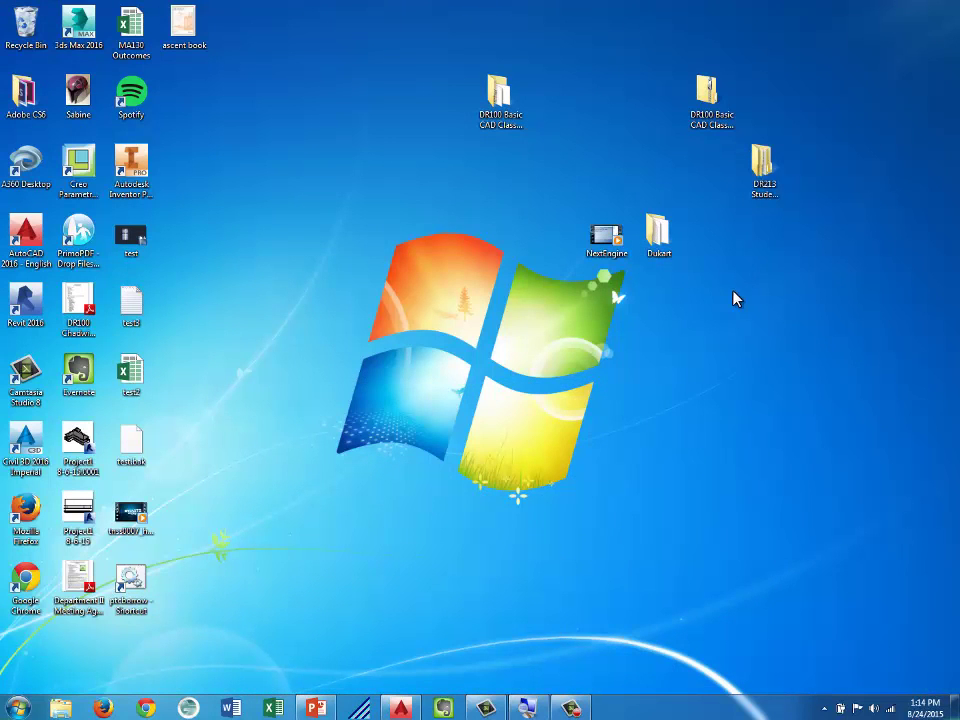
Lower the display resolution from 1400 × 1050 to 1280 × 1024, keep it, and return to AutoCAD
right_click(634, 394)
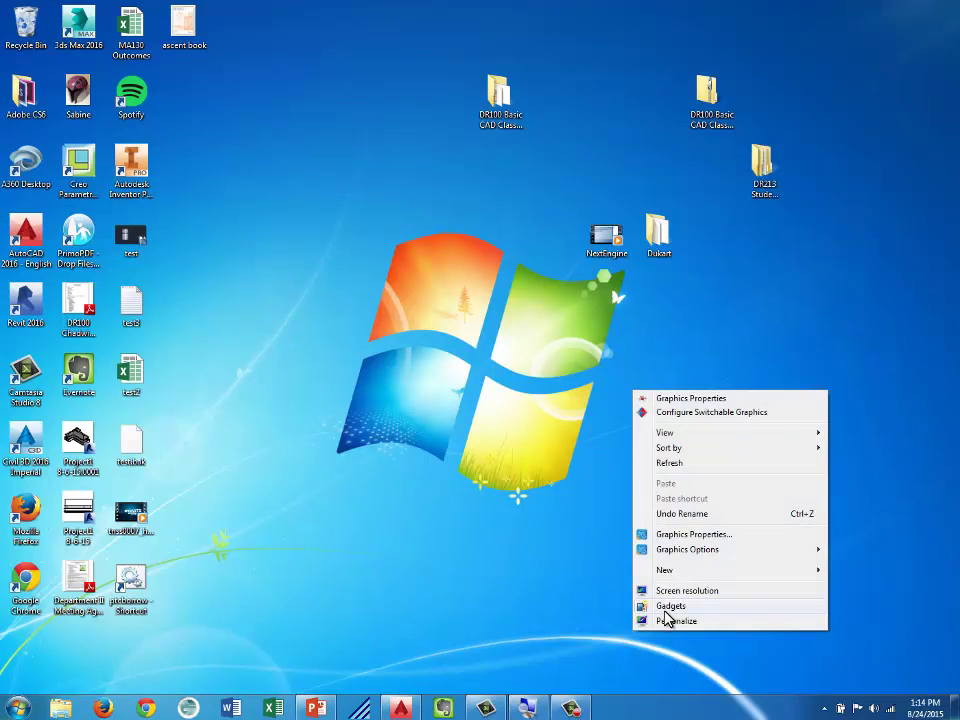
click(678, 591)
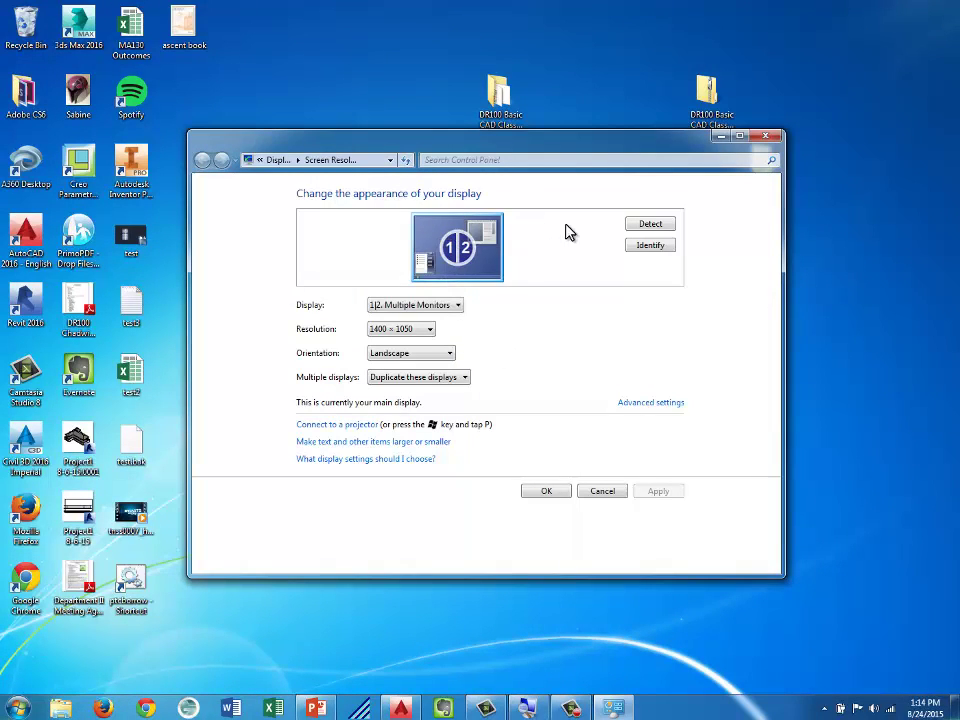
click(428, 329)
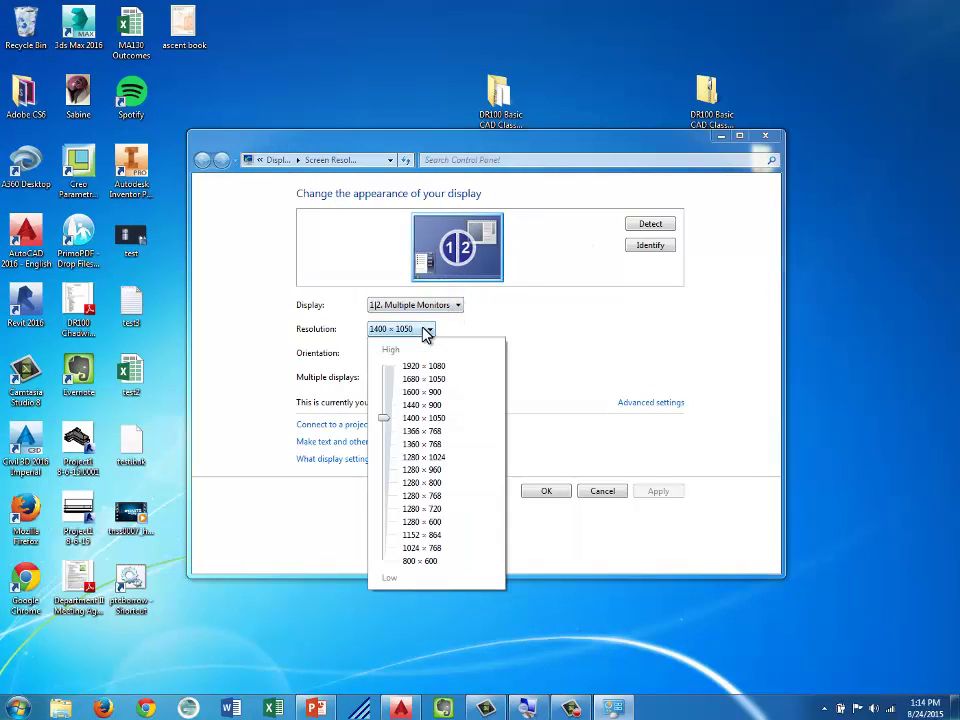
drag(385, 420, 386, 462)
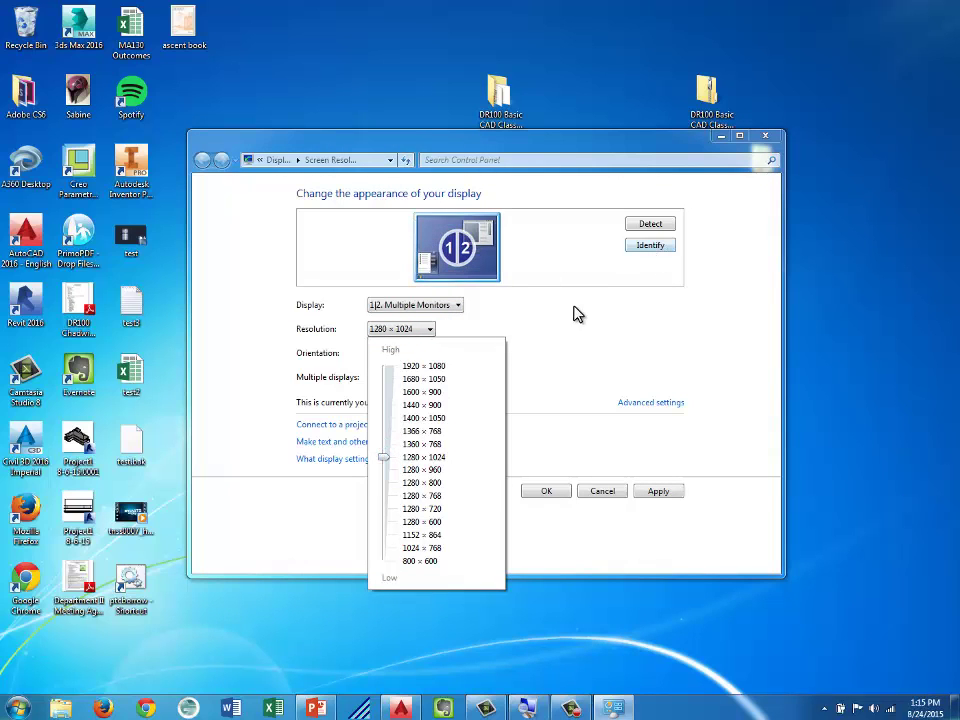
click(590, 370)
click(662, 494)
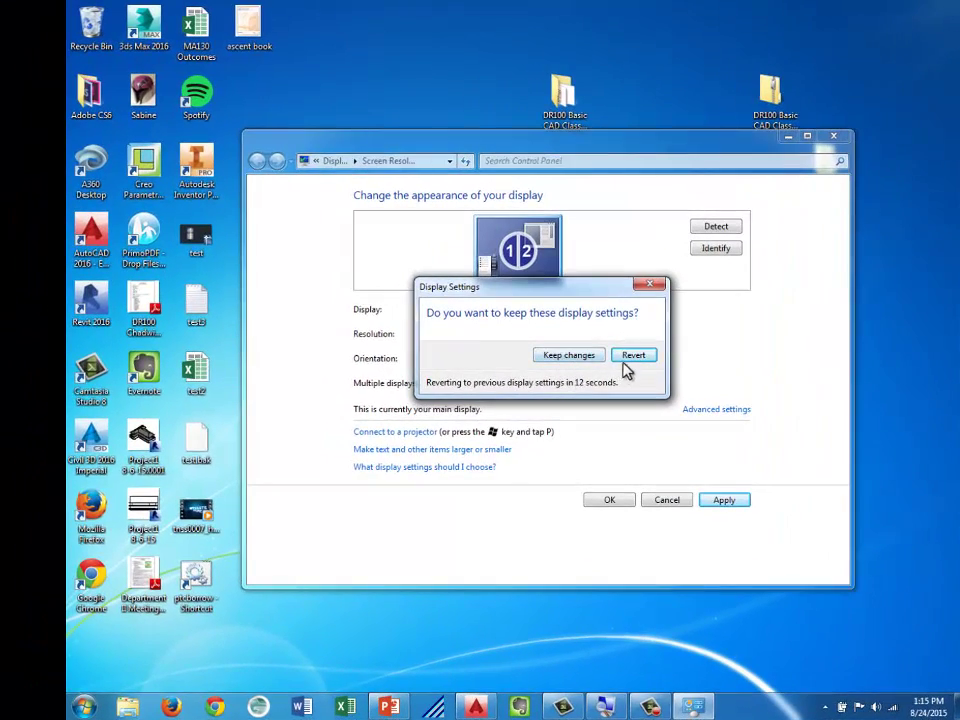
click(587, 357)
click(612, 500)
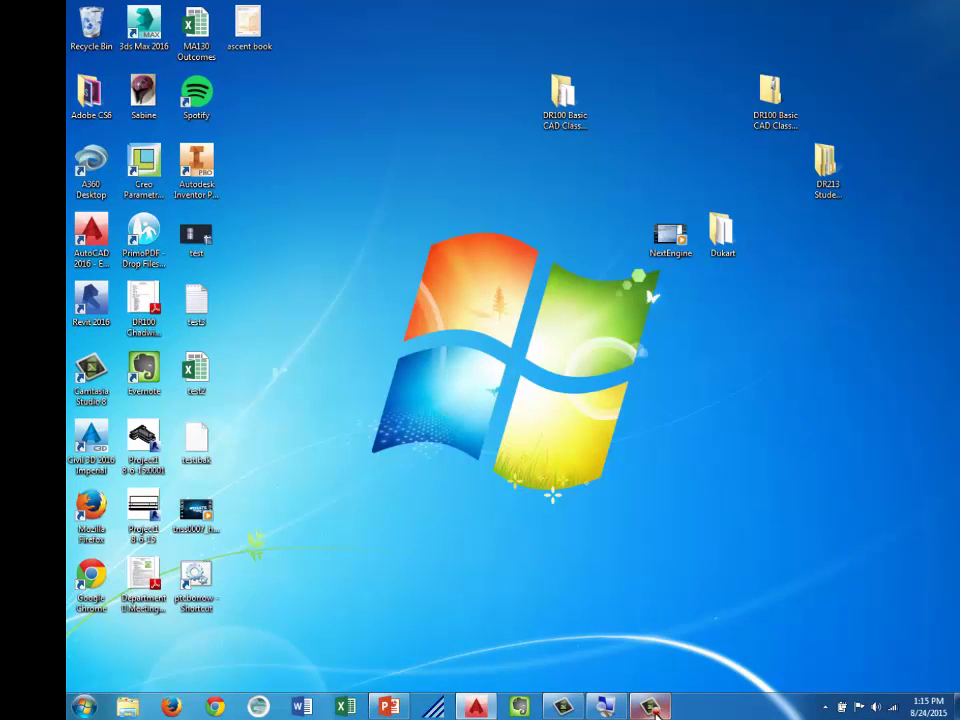
click(490, 708)
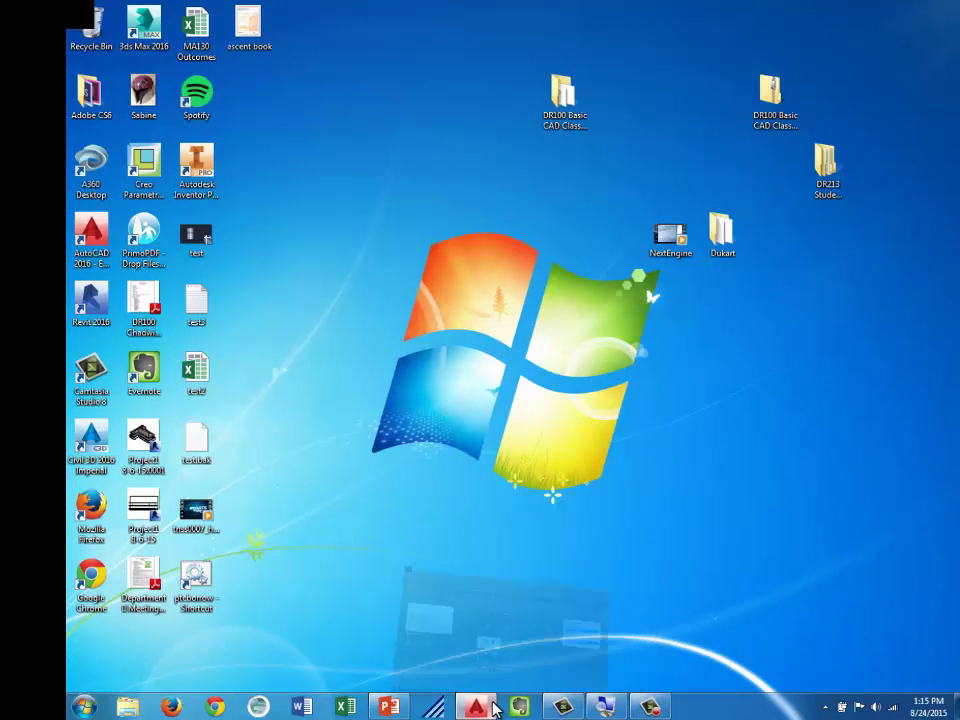
Create Drawing2 as a new blank drawing from the acad.dwt template
click(650, 708)
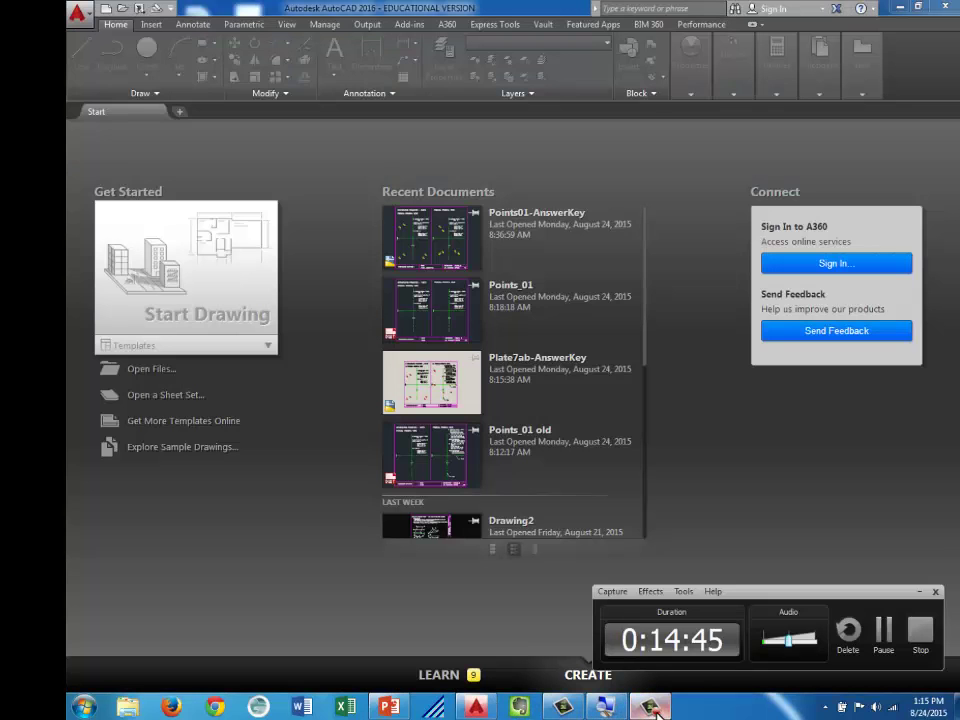
click(652, 708)
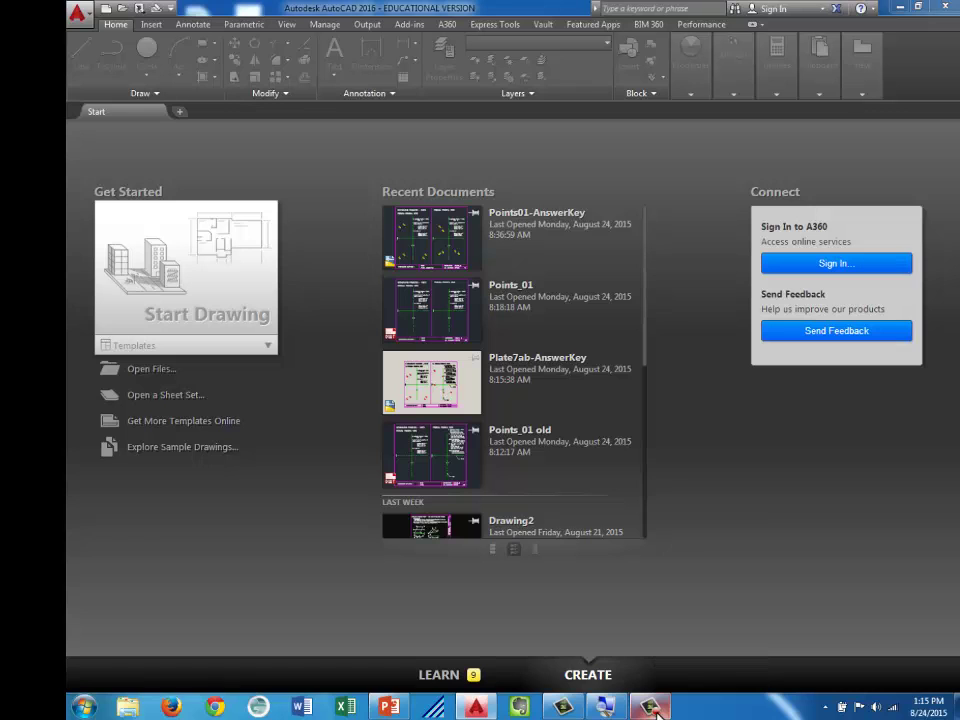
click(563, 707)
click(563, 707)
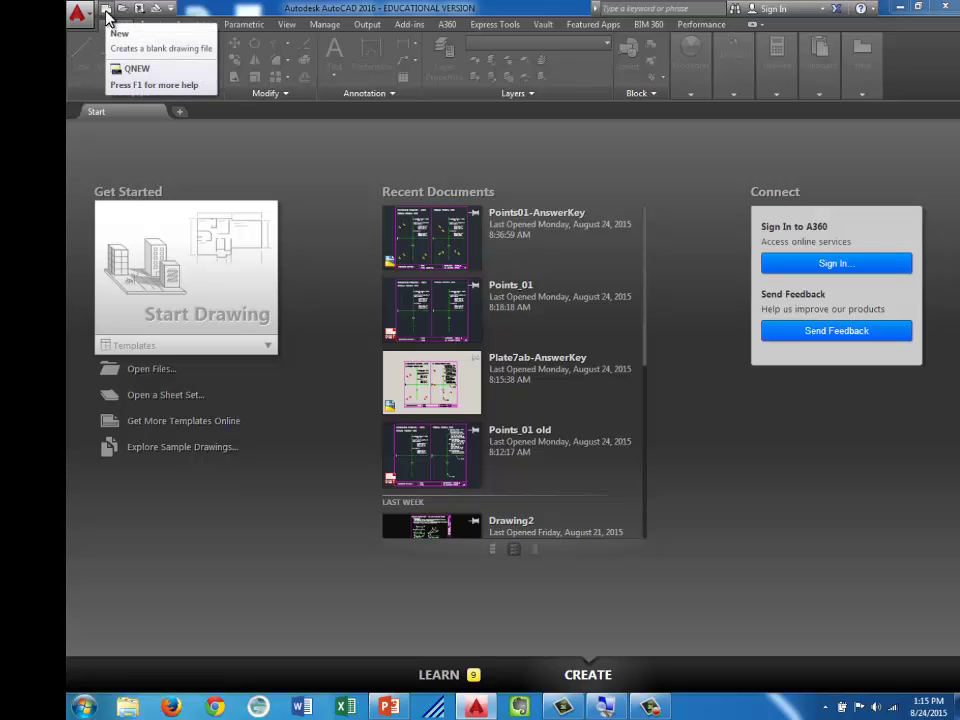
click(107, 16)
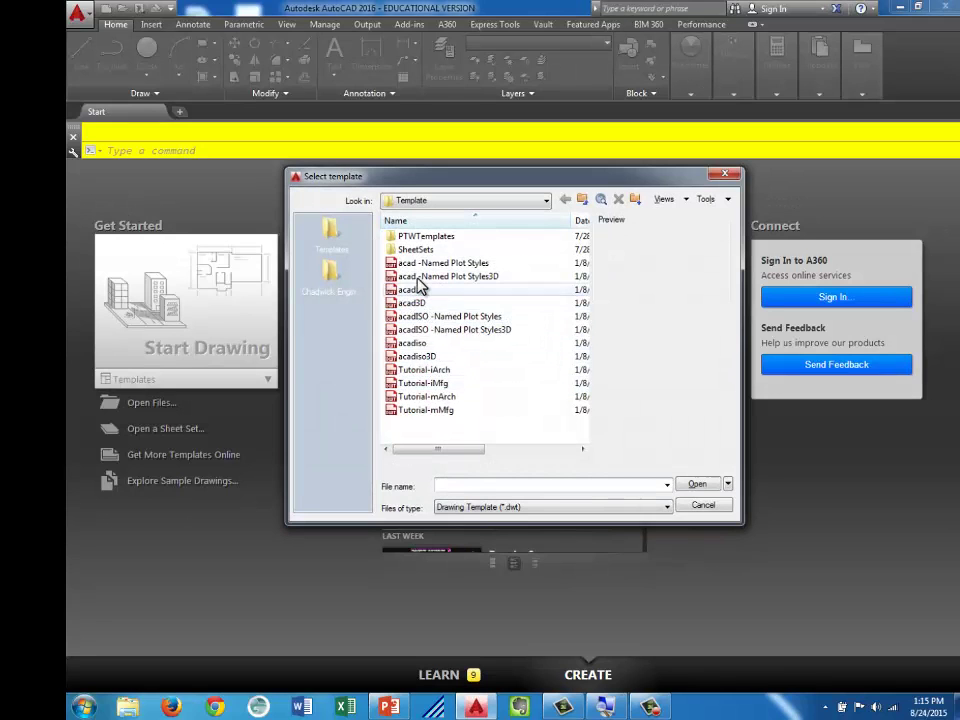
double_click(407, 292)
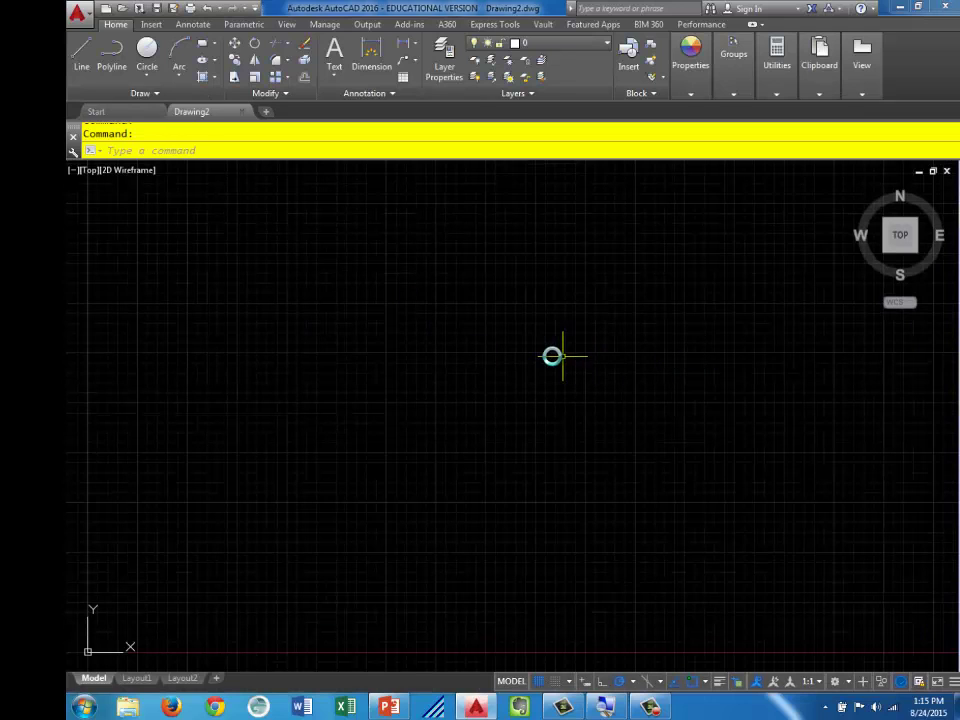
right_click(426, 308)
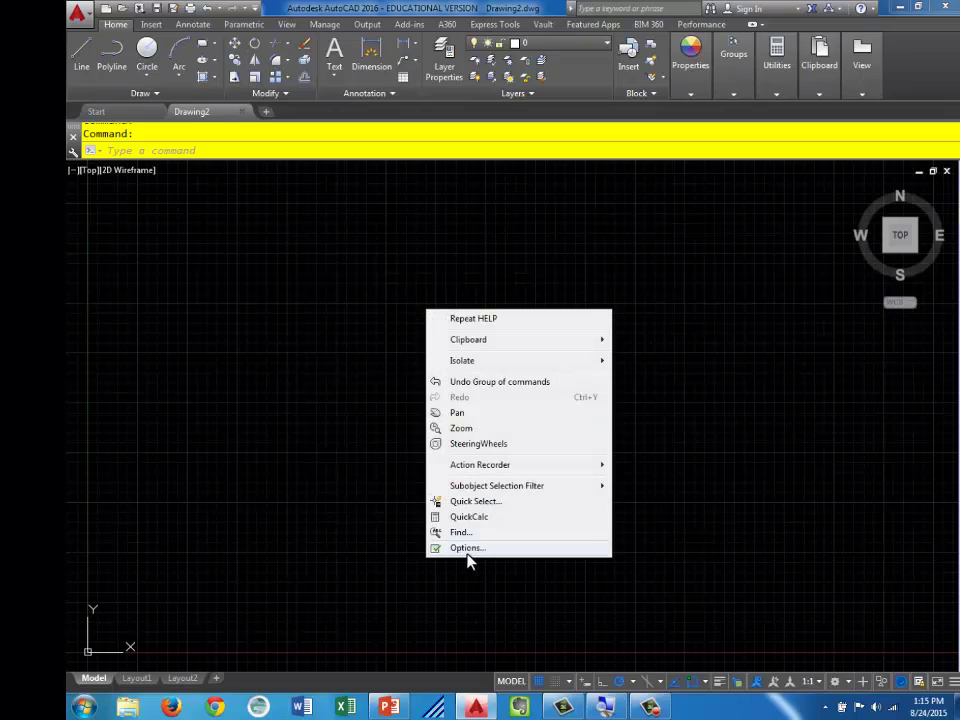
click(466, 549)
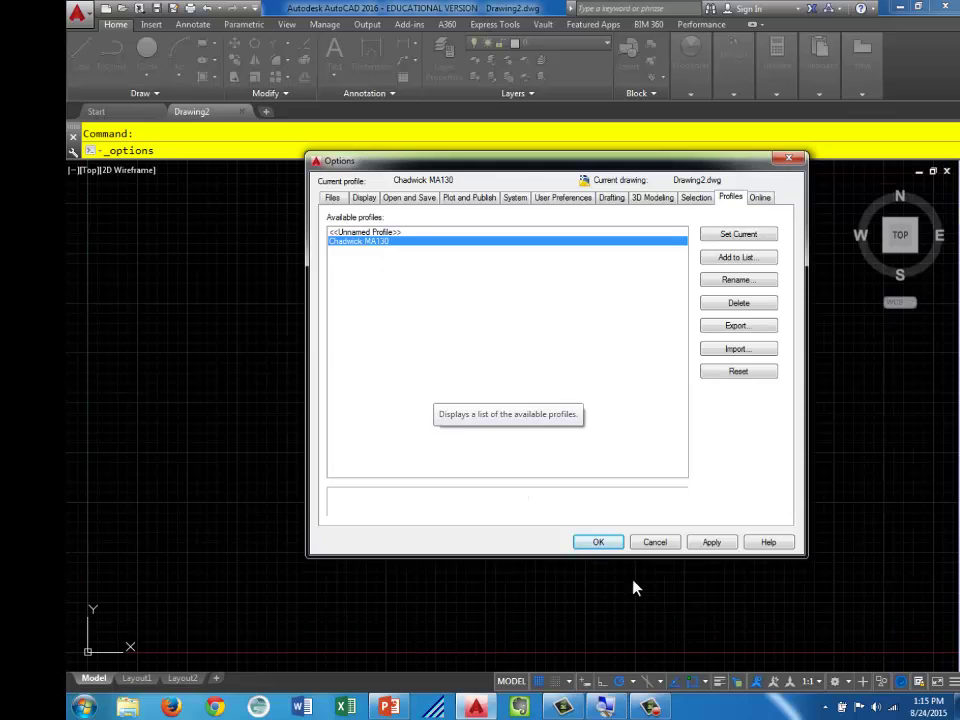
click(599, 543)
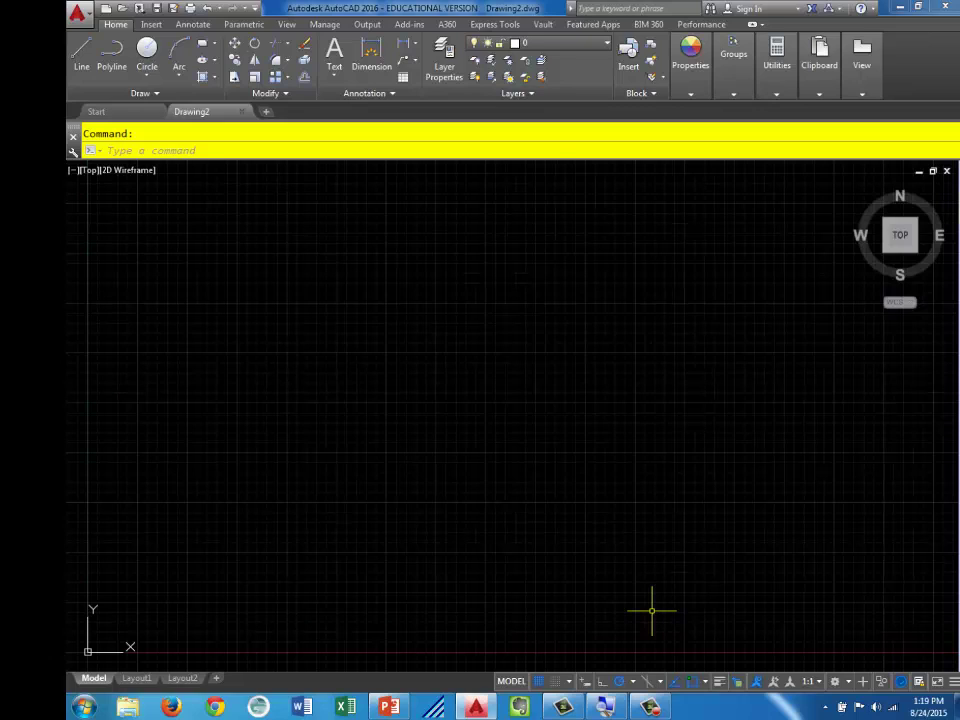
Start Drawing3 from the Point Practice template in MA 130 Engineering Graphics_2015 > Additional files
click(106, 12)
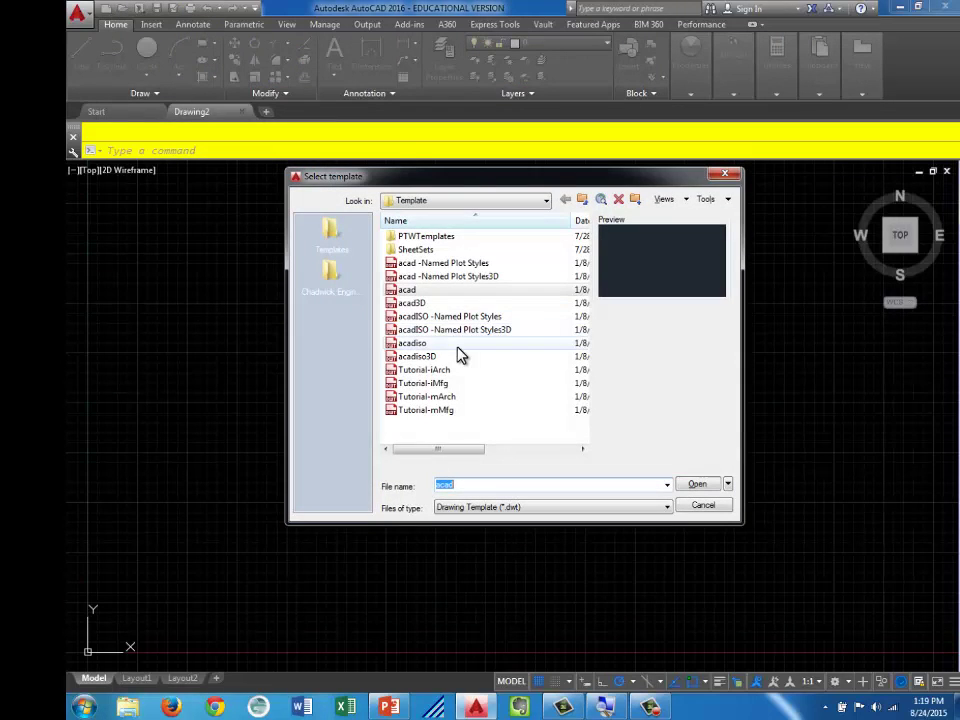
click(332, 232)
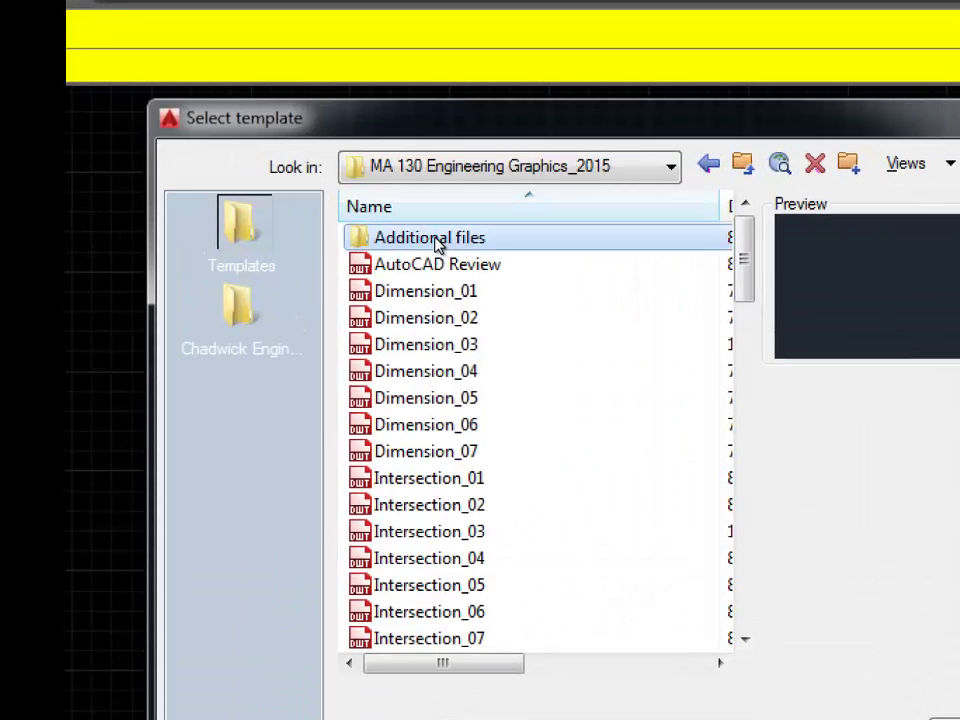
double_click(435, 238)
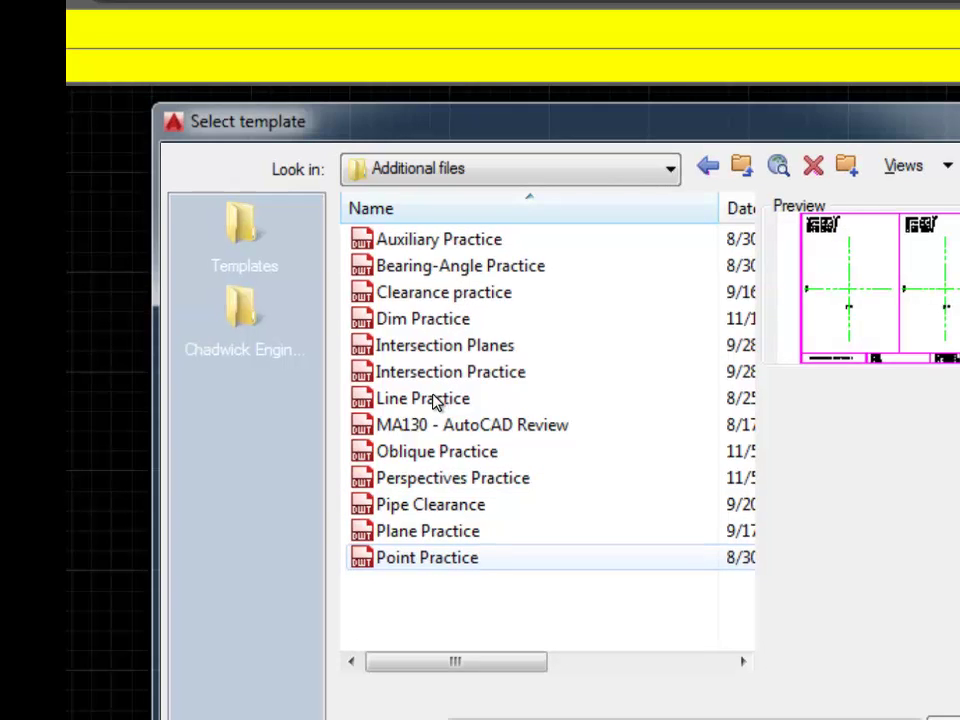
key(Return)
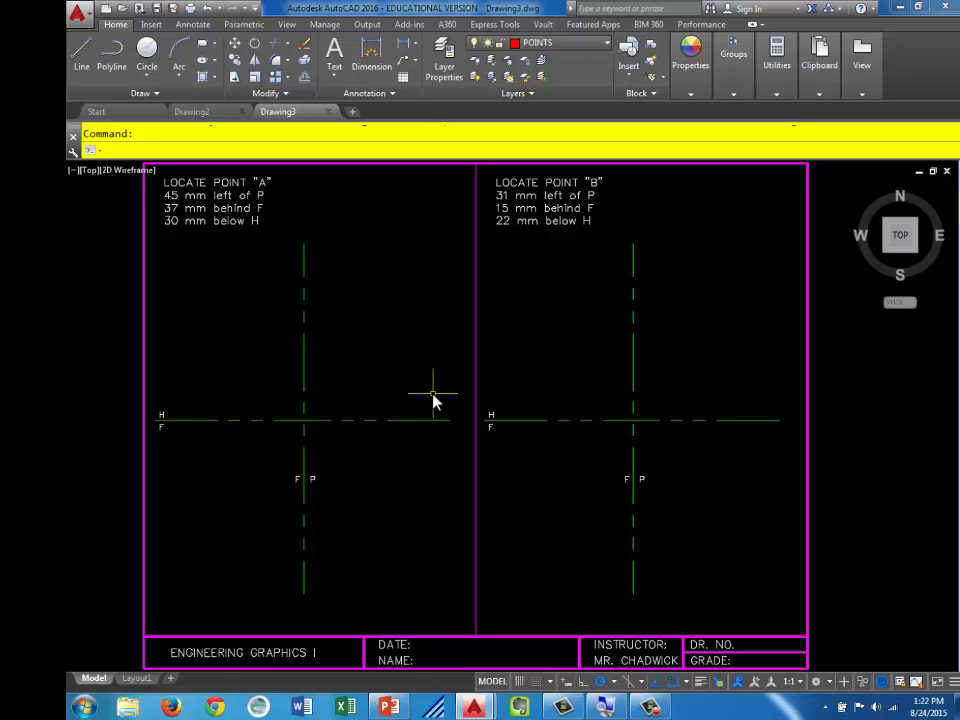
click(157, 10)
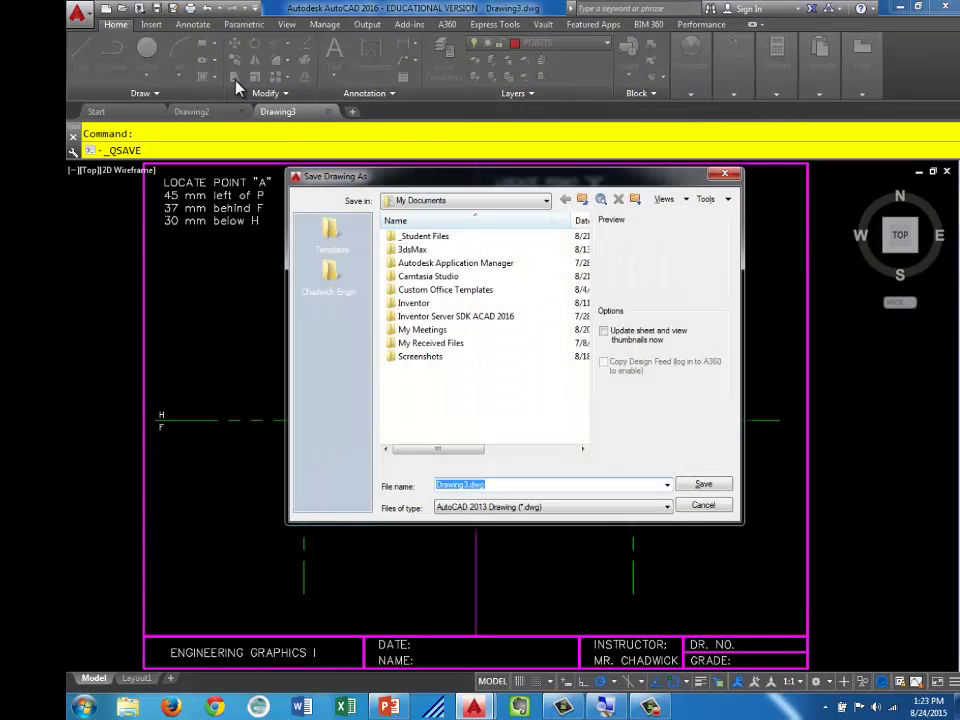
Save the drawing as Point Practice.dwg in the student course folder
click(326, 273)
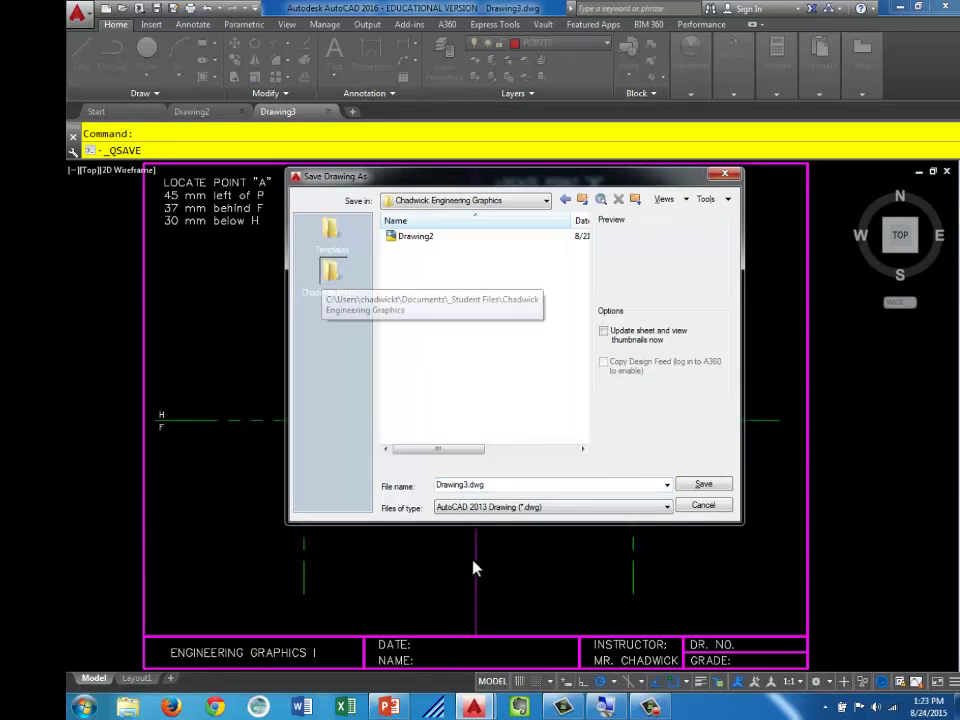
click(503, 487)
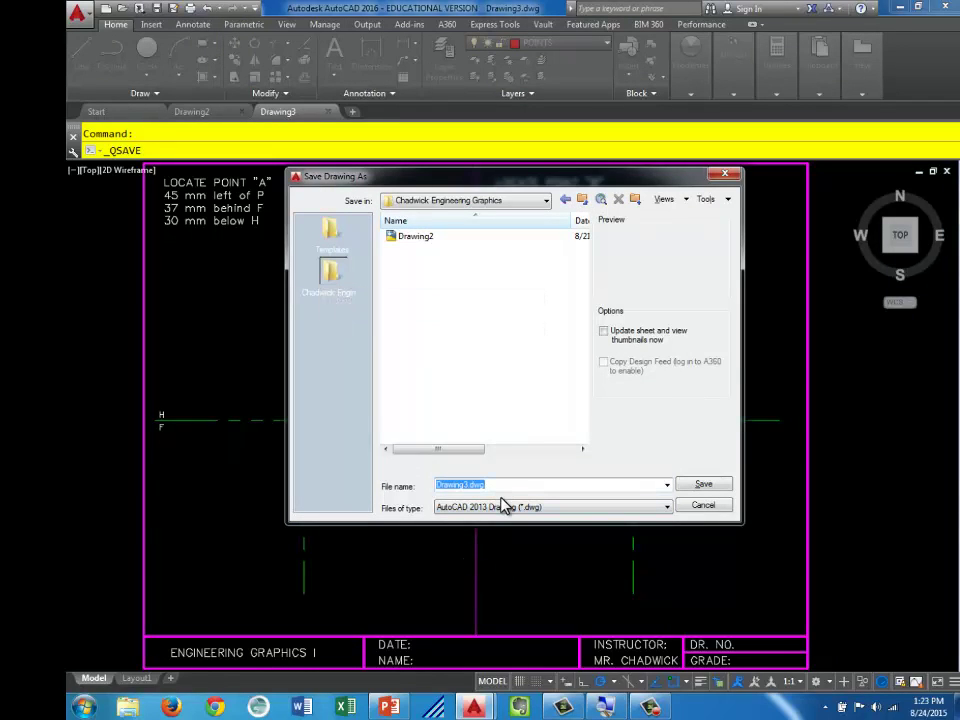
text(Point Practice)
click(686, 487)
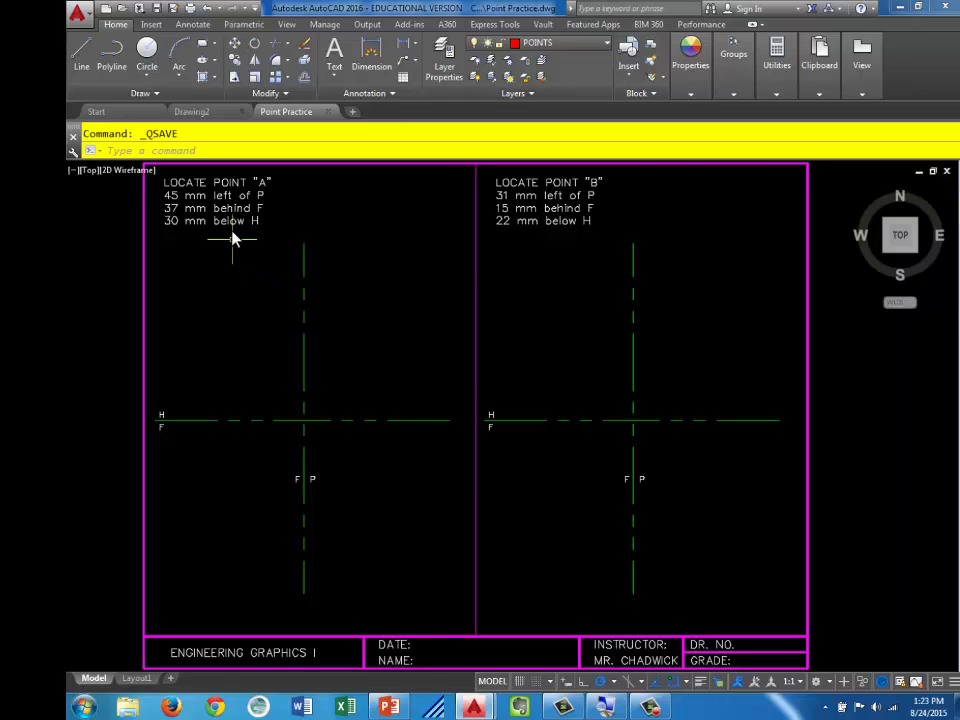
Zoom in on the Point A instructions and switch the current layer from POINTS to PROJECTION_LINES
scroll(236, 236, up, 3)
middle_drag(227, 223, 280, 288)
scroll(306, 302, up, 2)
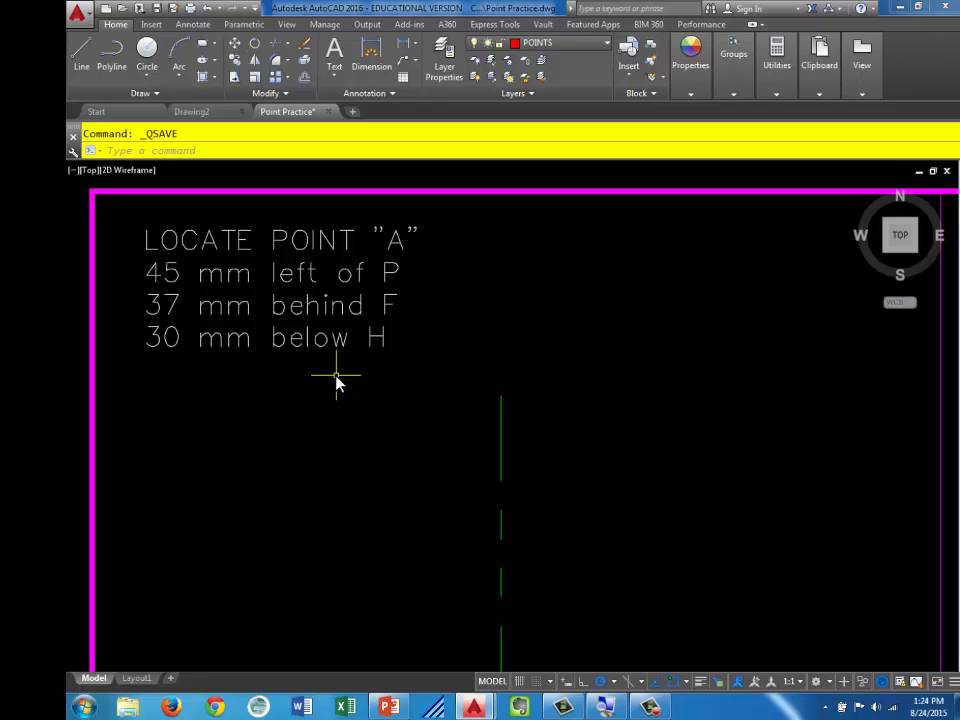
scroll(405, 375, down, 1)
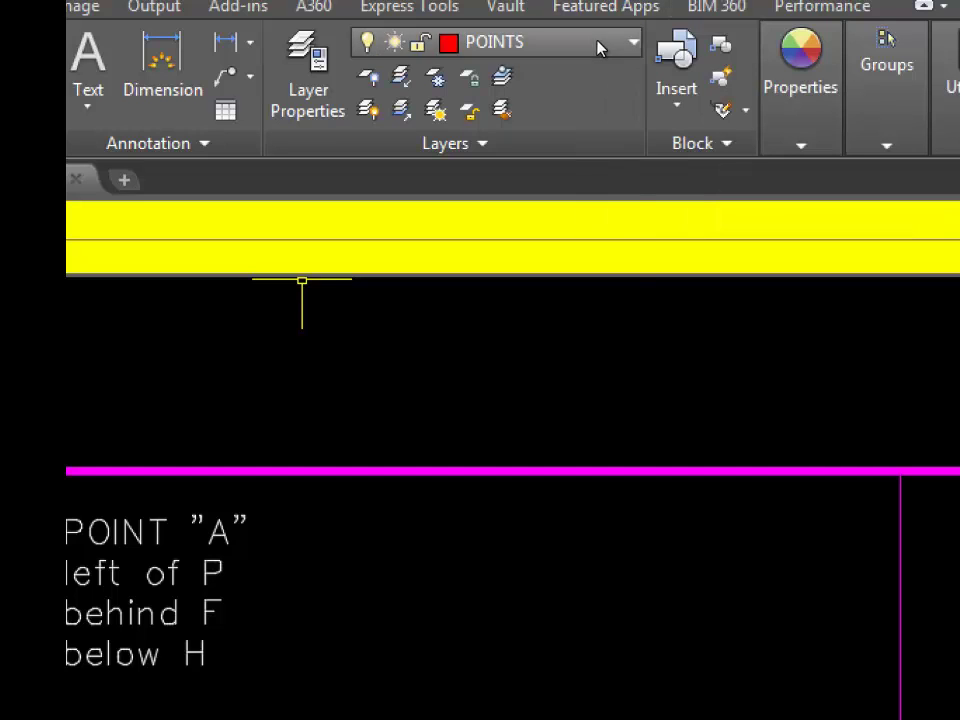
click(602, 44)
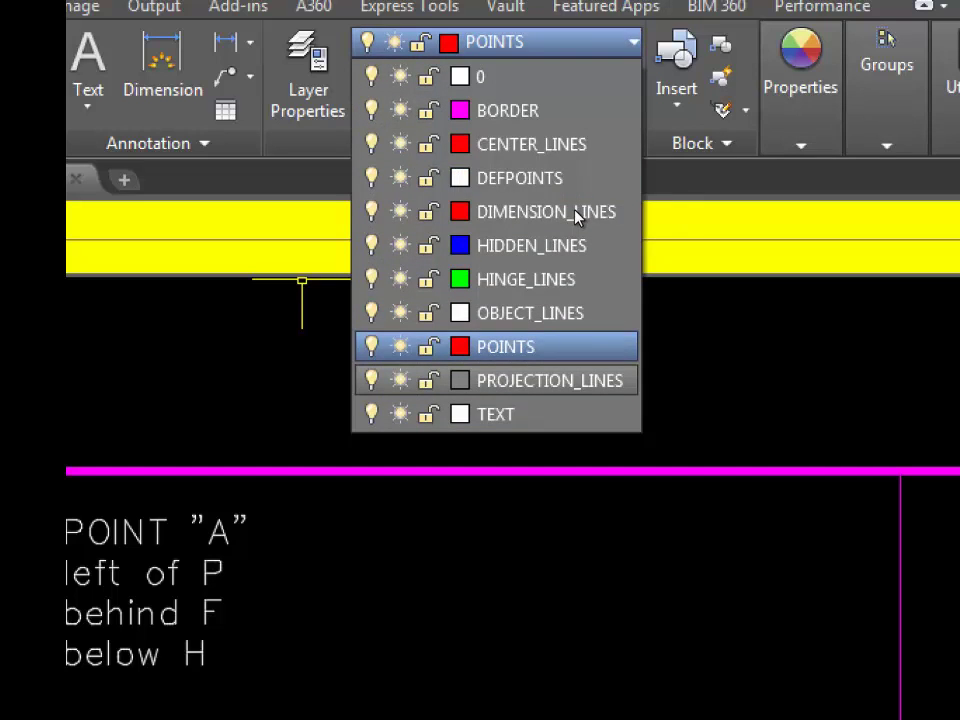
click(549, 380)
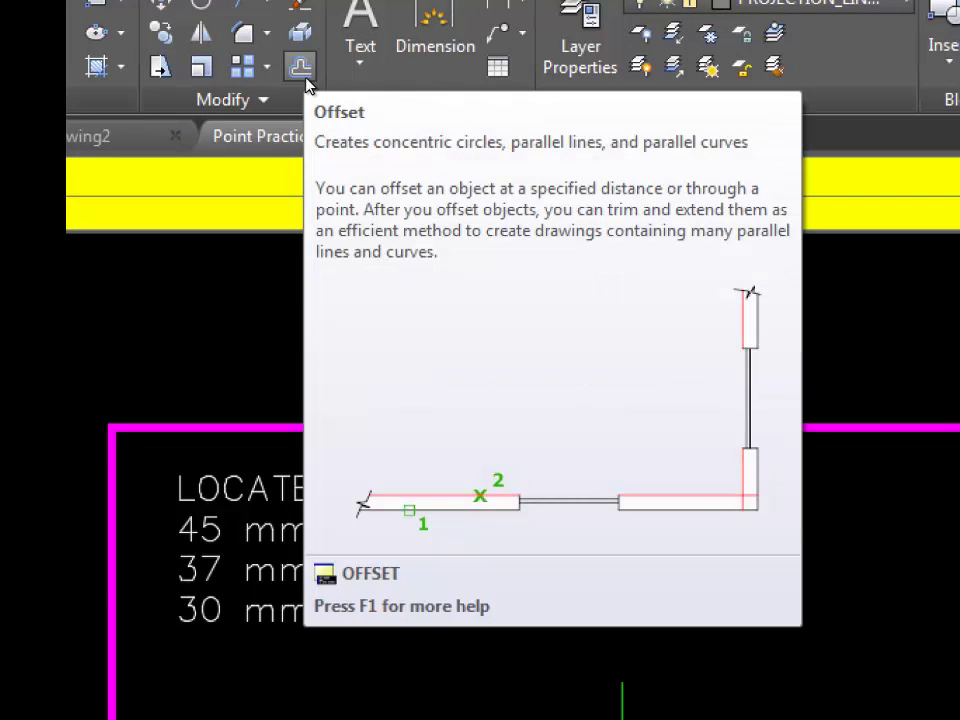
Set up an offset of 45 mm with the copies placed on the current layer
click(301, 80)
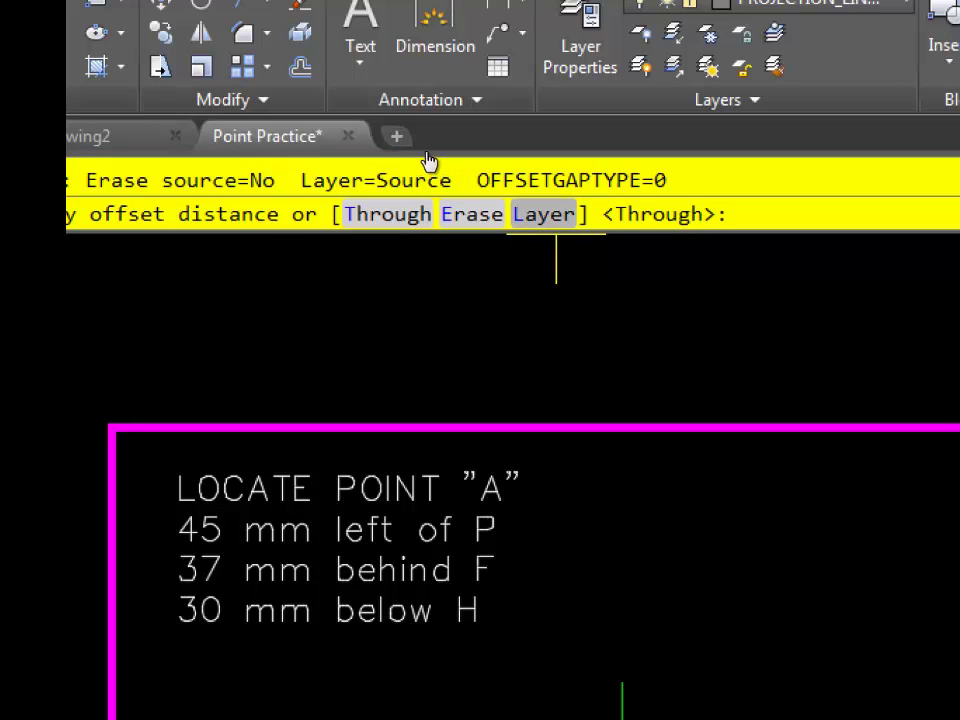
text(L)
key(Return)
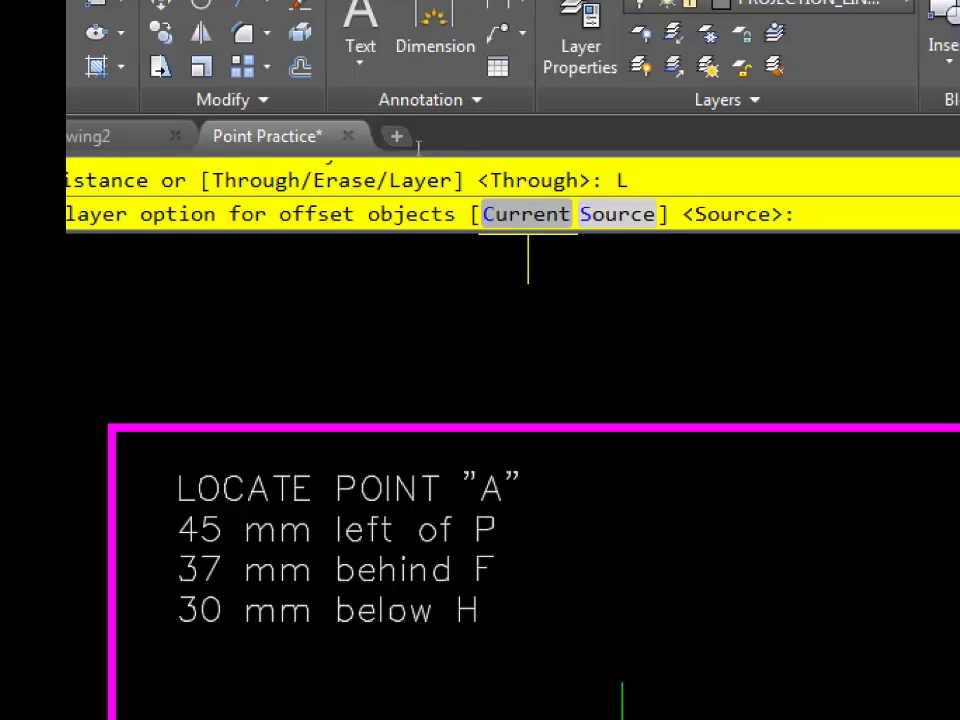
text(C)
key(Return)
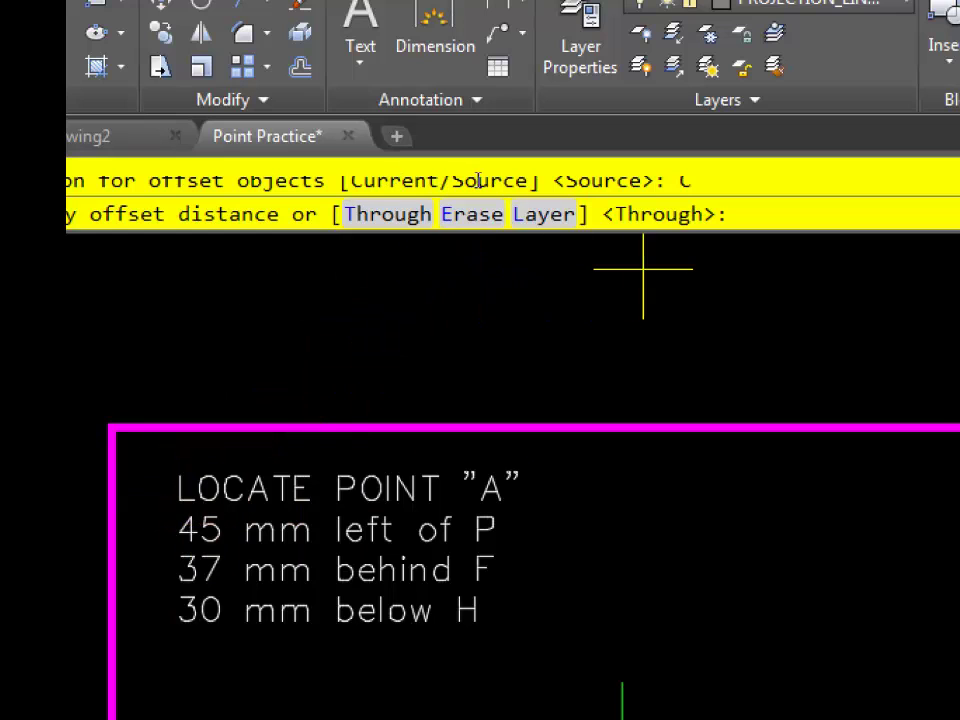
text(45)
key(Return)
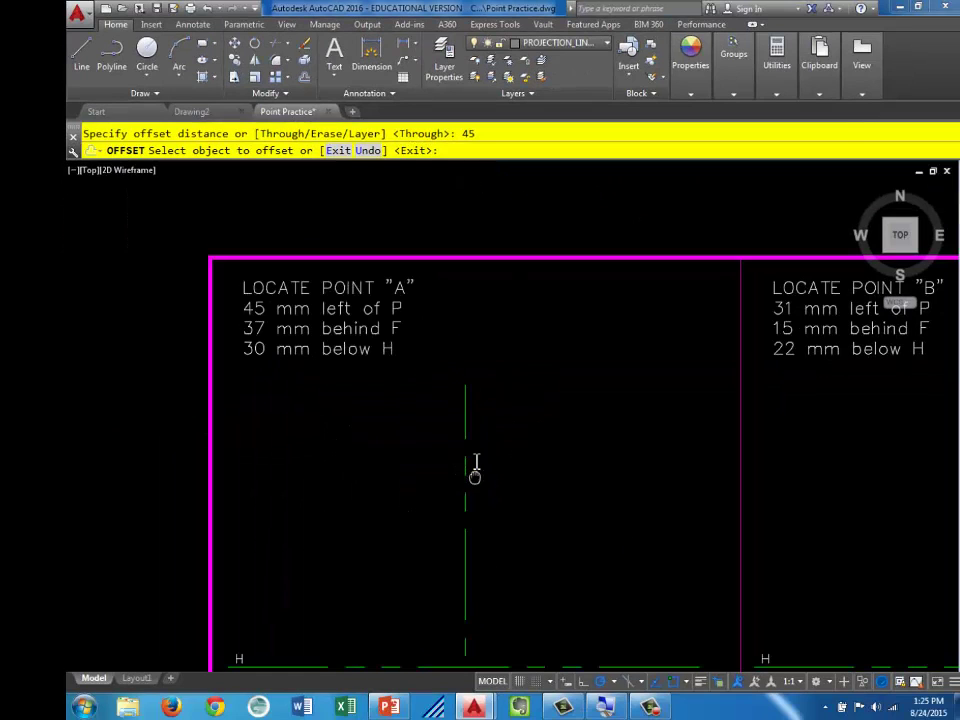
Offset the F/P fold line 45 mm to its left for point A
middle_drag(638, 670, 598, 367)
scroll(472, 400, up, 2)
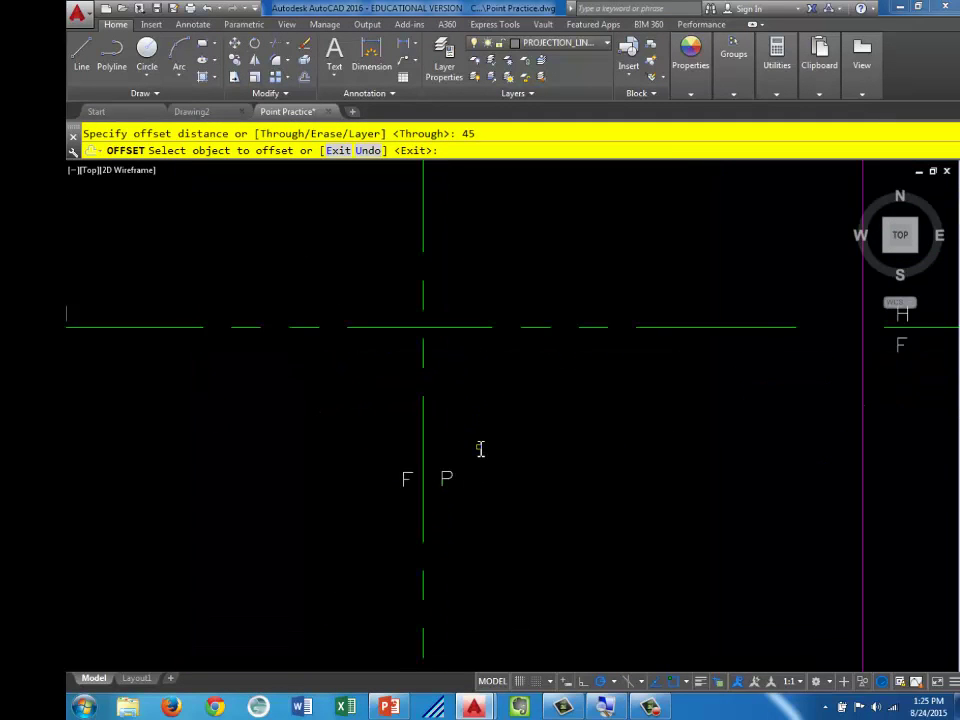
mouse_move(476, 450)
middle_down()
mouse_move(369, 356)
mouse_move(566, 615)
mouse_move(468, 547)
middle_up()
click(326, 195)
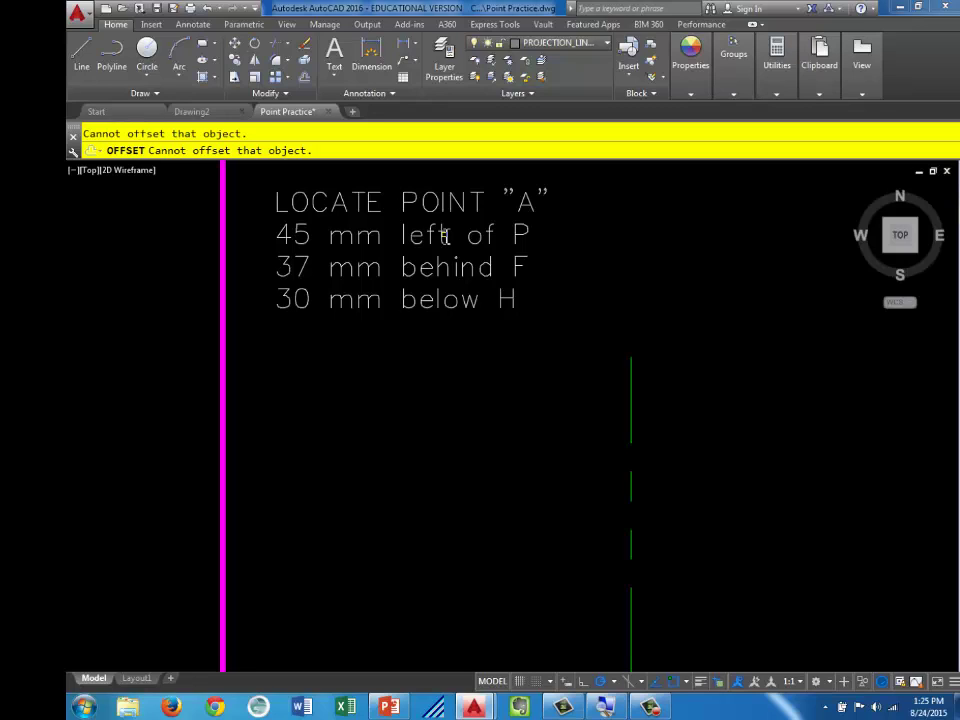
mouse_move(510, 489)
middle_down()
mouse_move(510, 354)
mouse_move(497, 328)
mouse_move(460, 348)
middle_up()
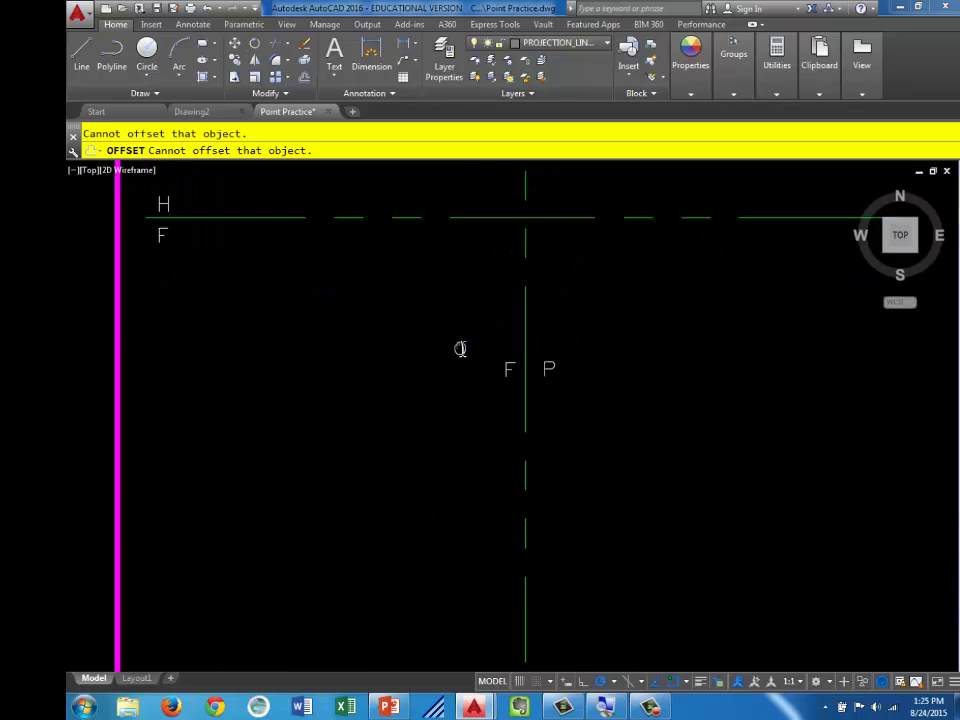
click(526, 331)
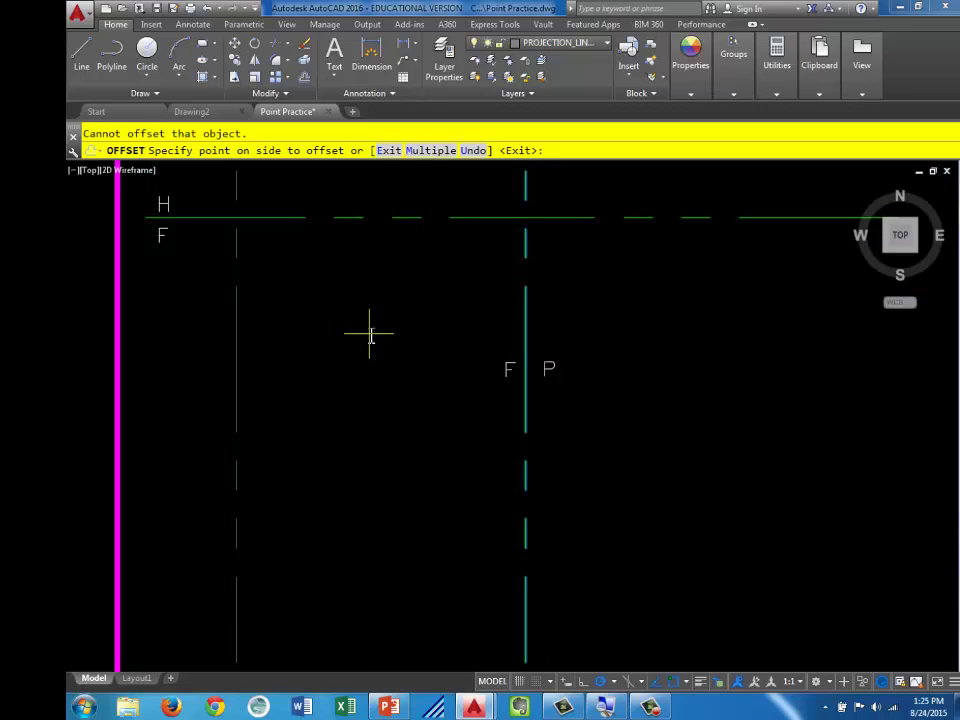
click(302, 340)
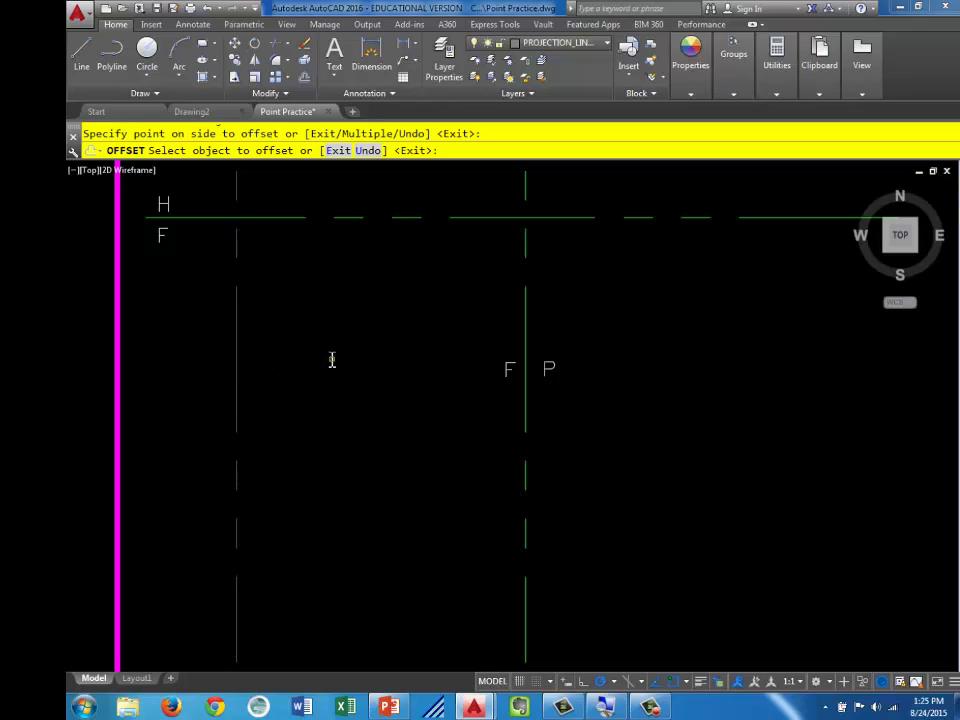
key(Escape)
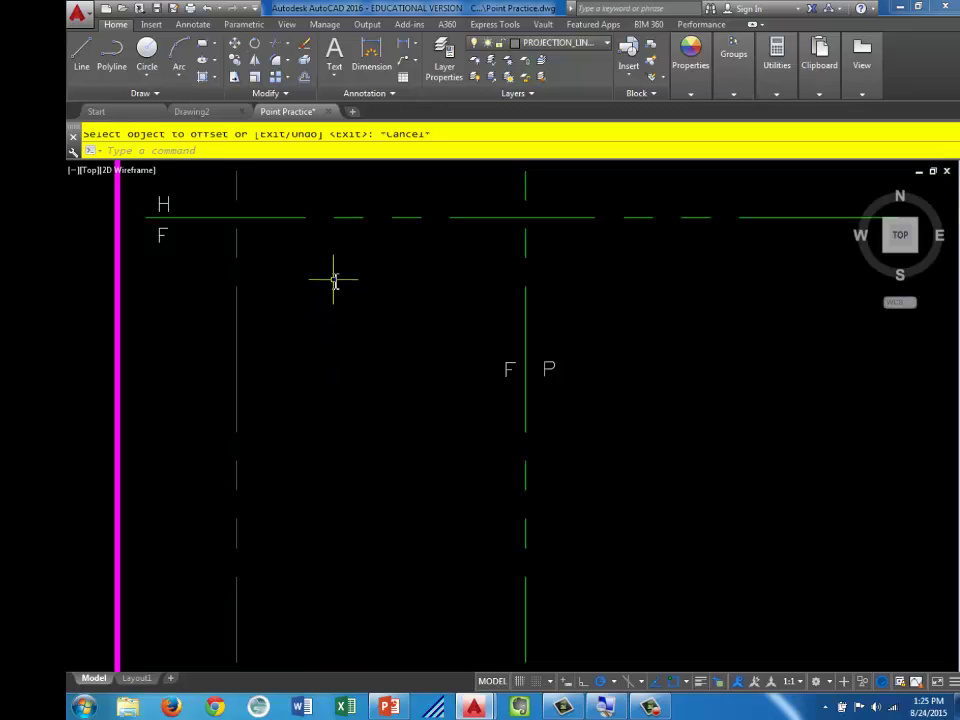
mouse_move(332, 276)
middle_down()
mouse_move(313, 493)
mouse_move(375, 690)
middle_up()
middle_drag(369, 414, 369, 579)
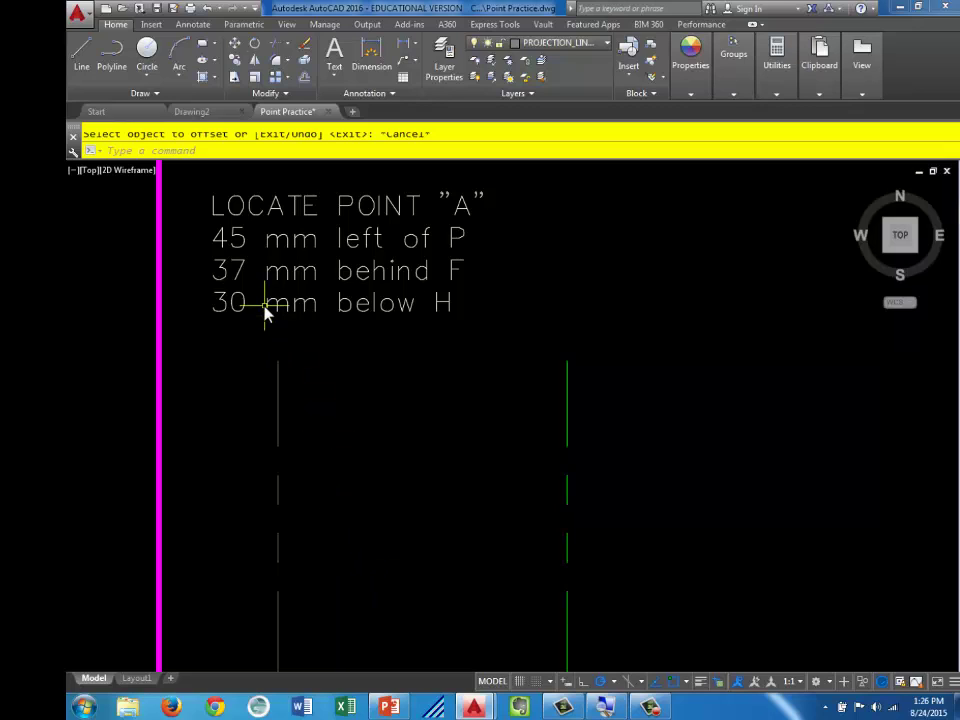
Offset the H/F line 37 mm upward and the F/P line 37 mm to the right
click(305, 78)
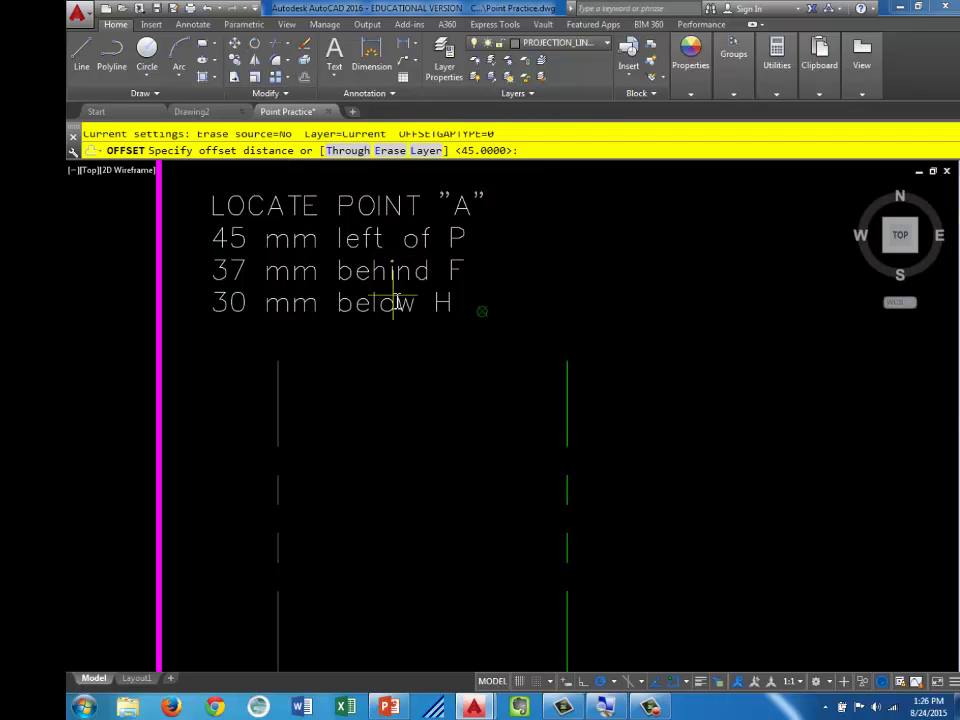
text(37)
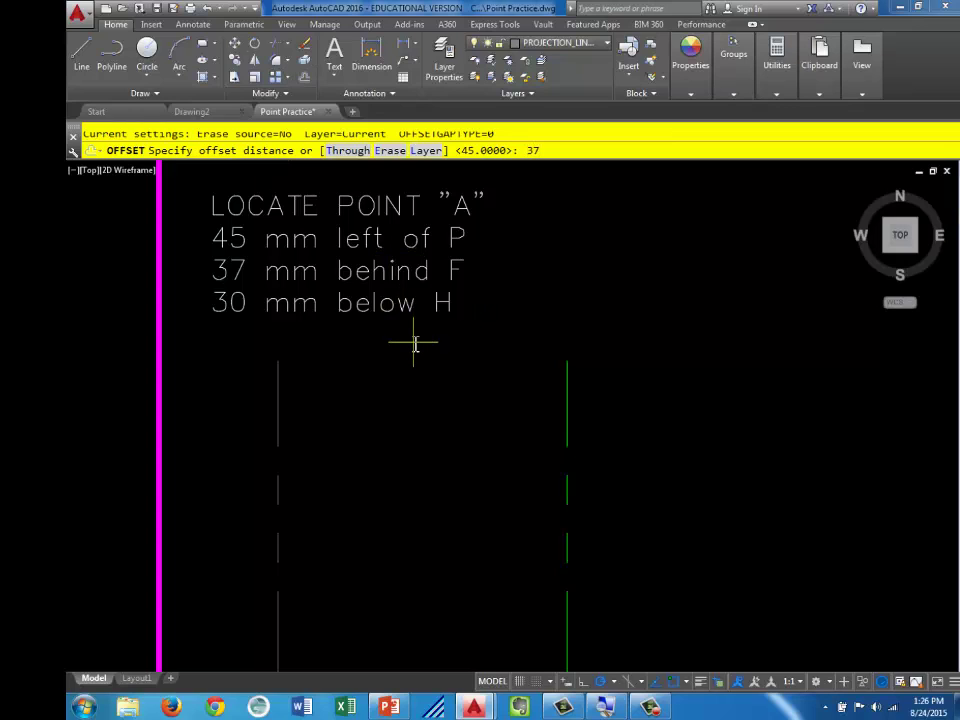
key(Return)
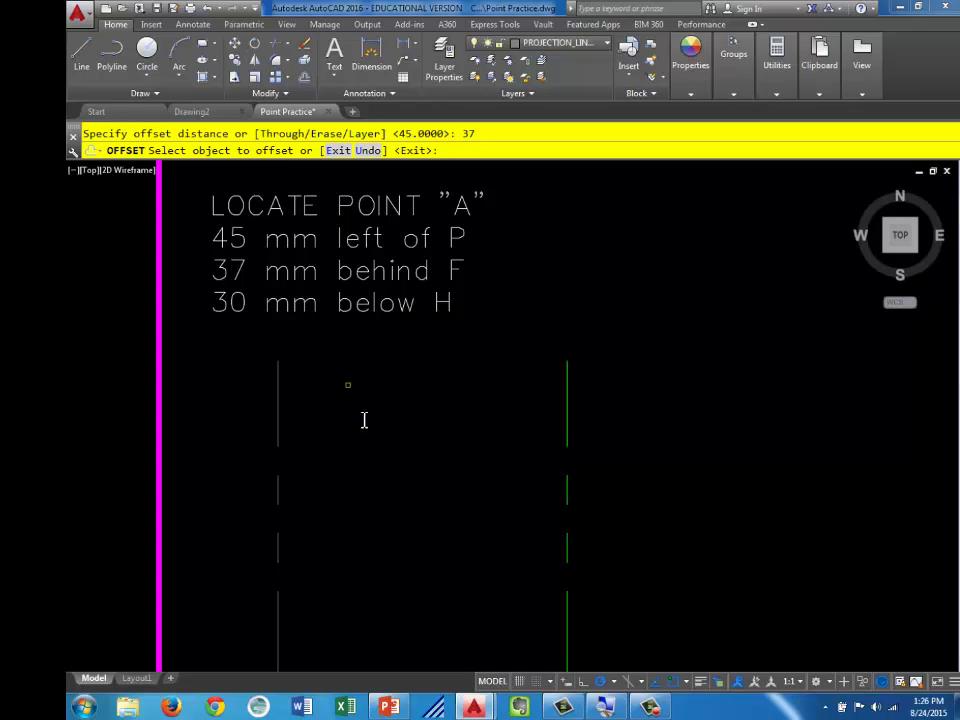
mouse_move(392, 547)
middle_down()
mouse_move(407, 441)
mouse_move(409, 248)
middle_up()
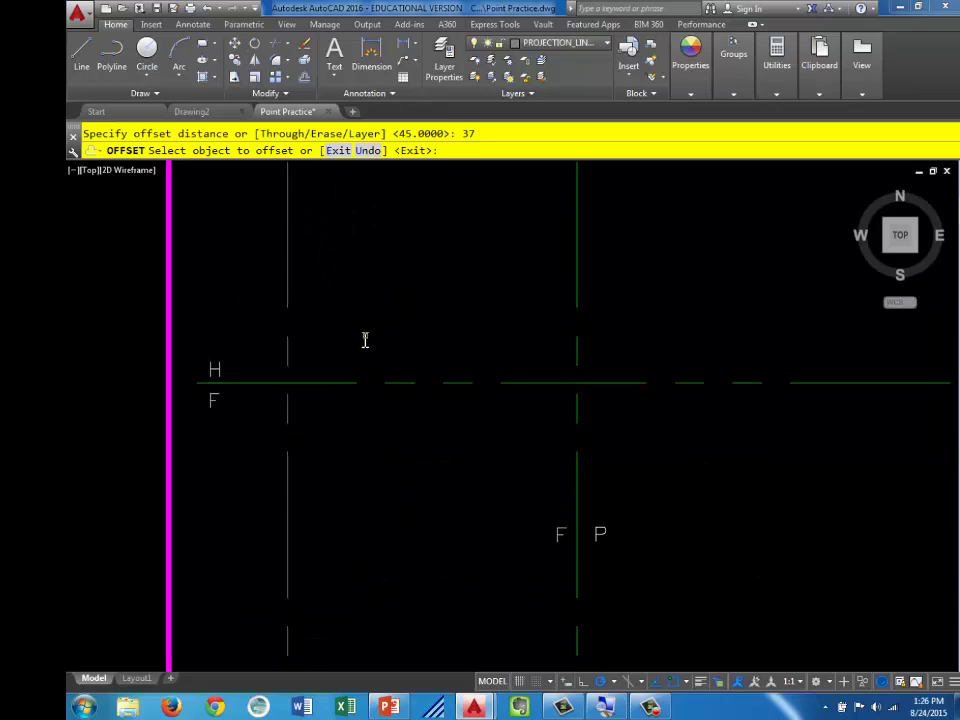
scroll(354, 375, down, 2)
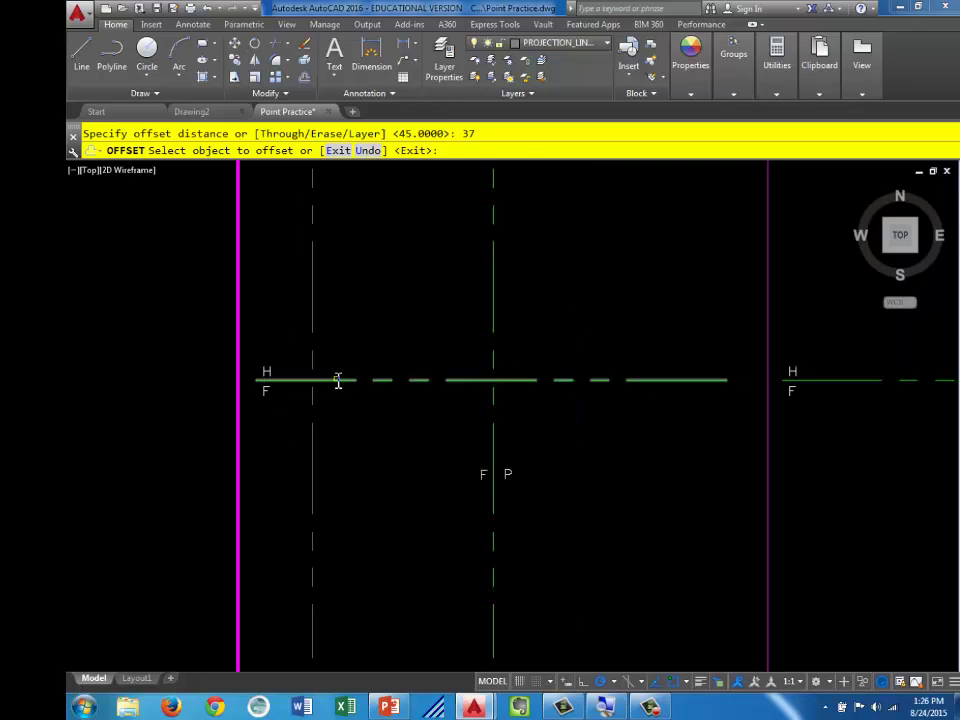
click(338, 380)
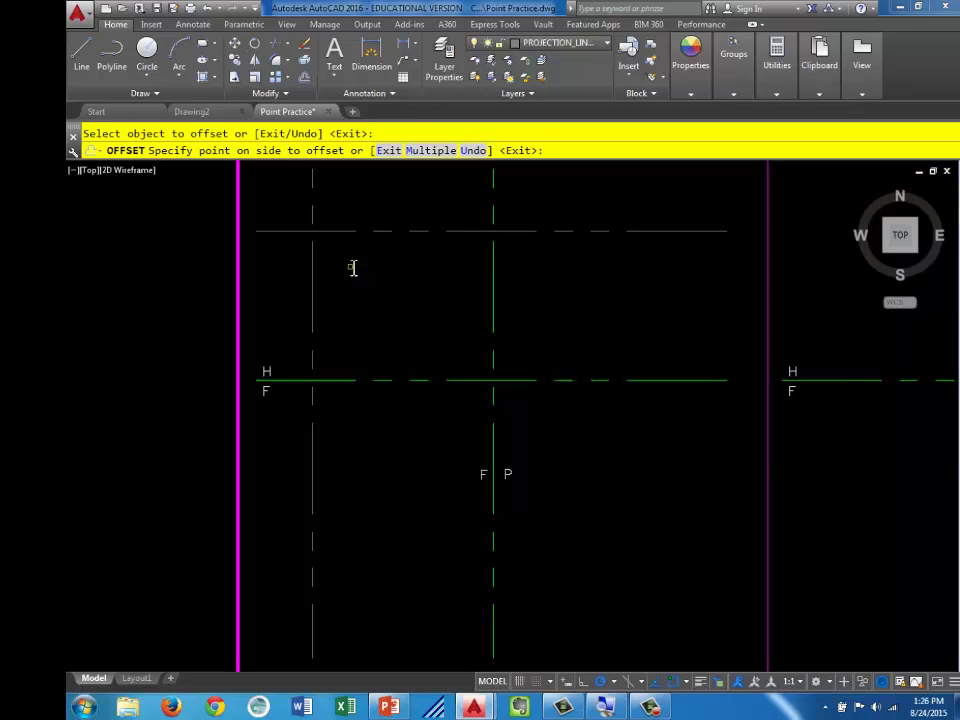
click(352, 266)
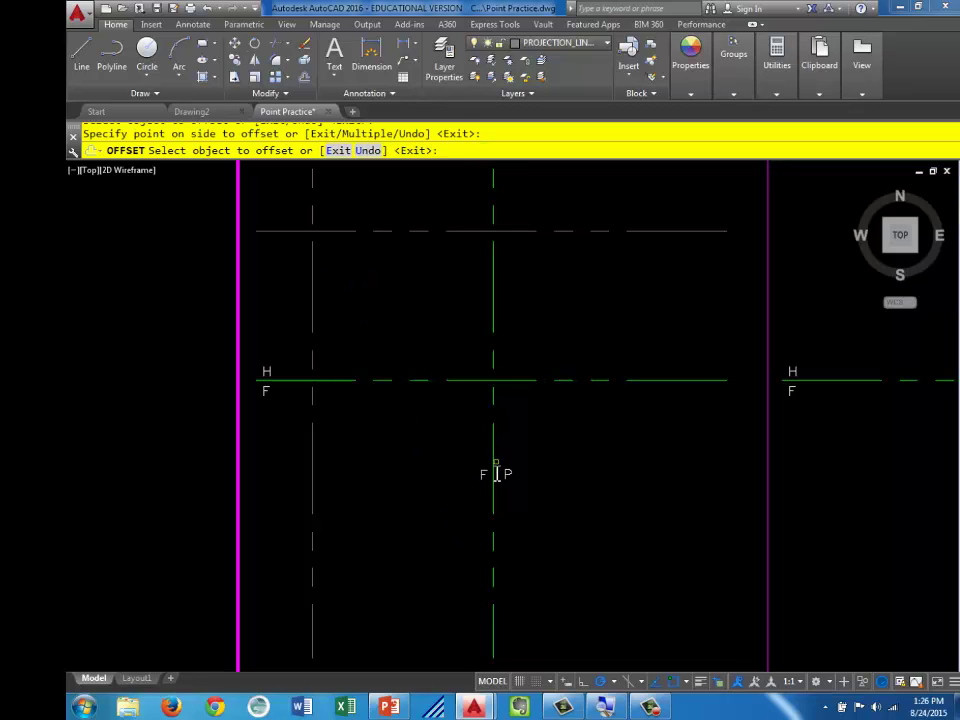
click(493, 452)
click(493, 451)
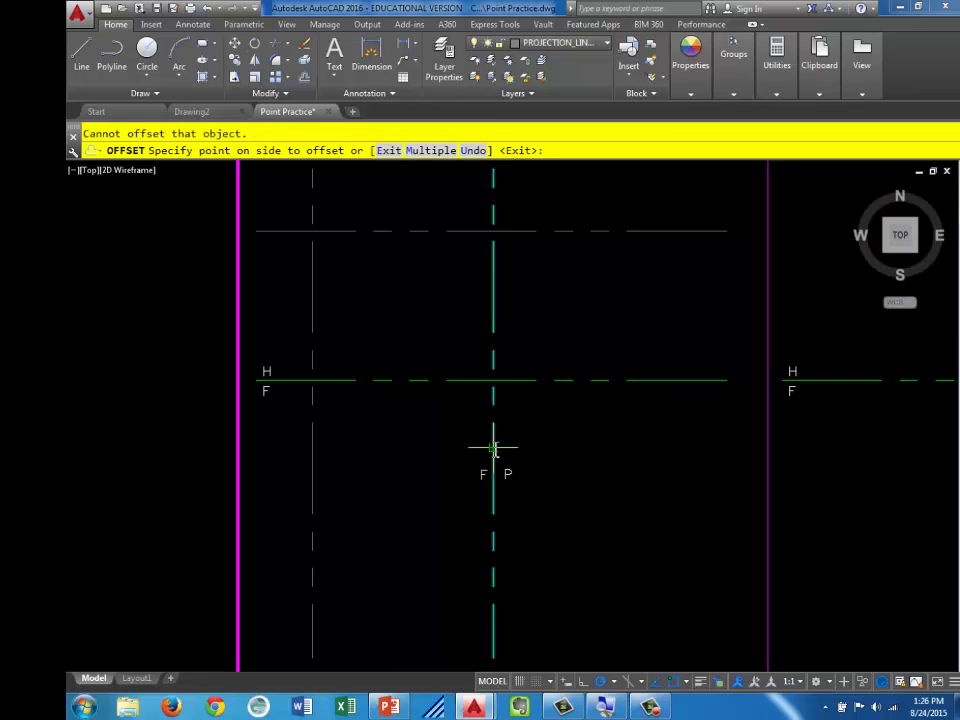
click(670, 468)
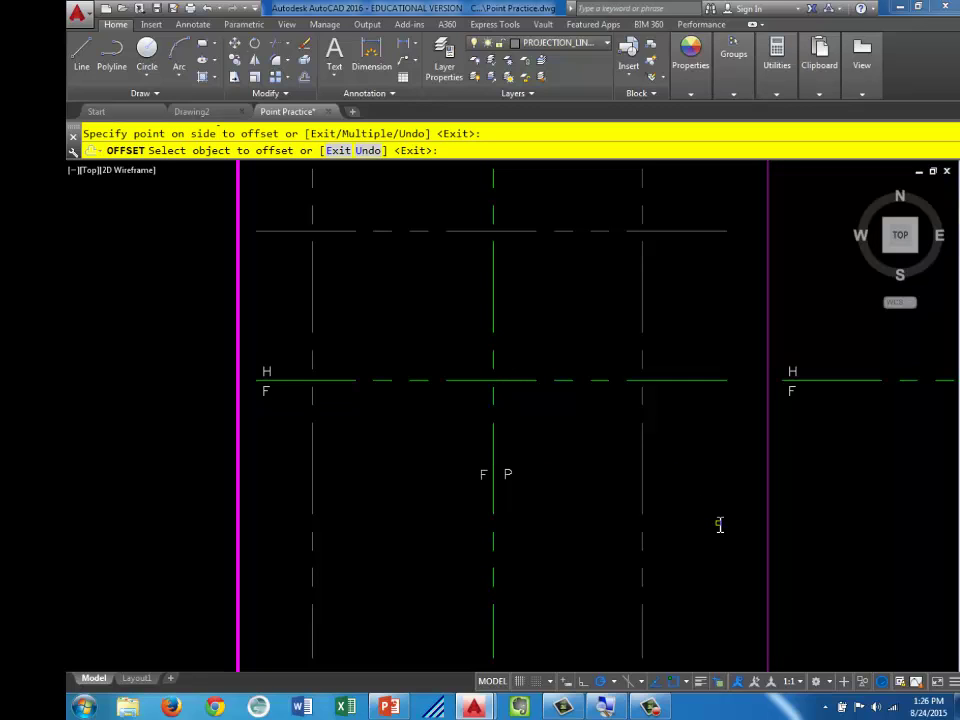
key(Escape)
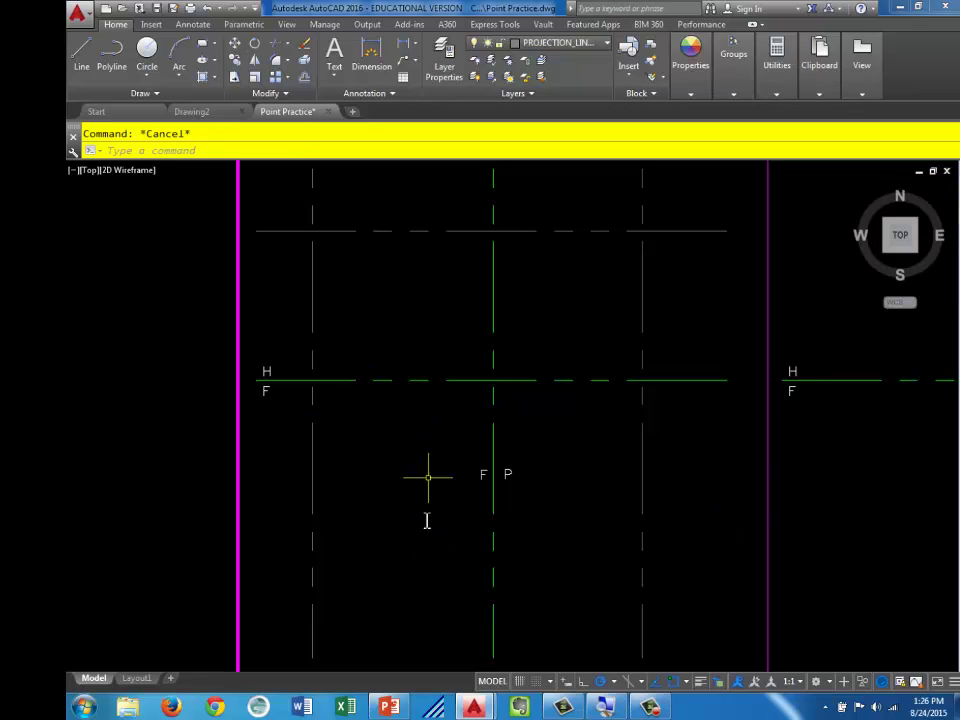
middle_drag(456, 308, 494, 528)
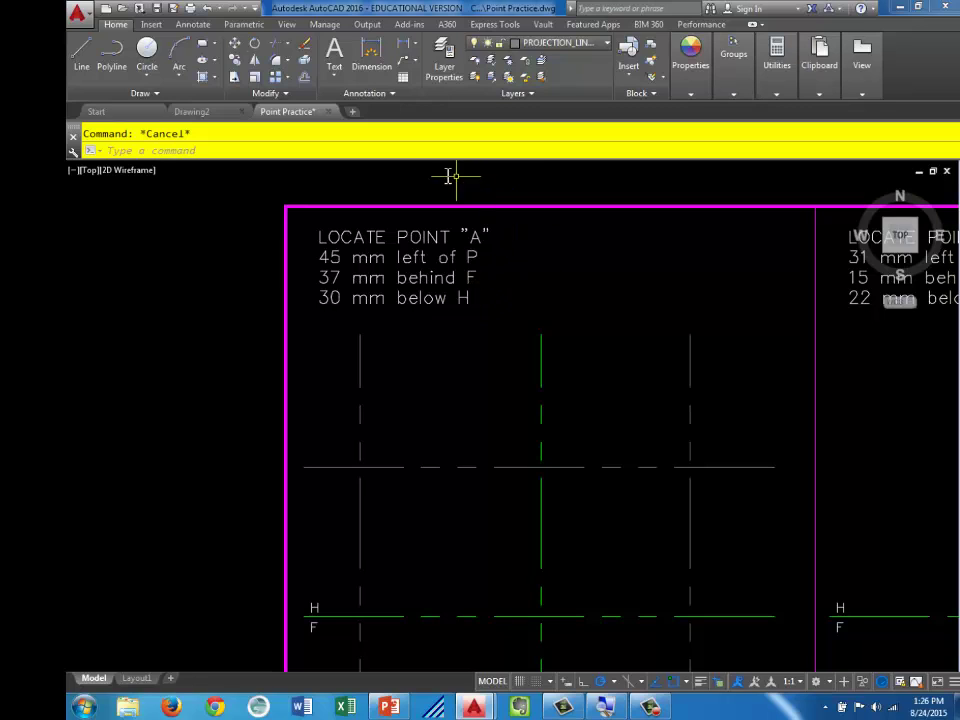
Offset the H/F fold line 30 mm downward for point A
click(305, 80)
middle_drag(495, 488, 454, 306)
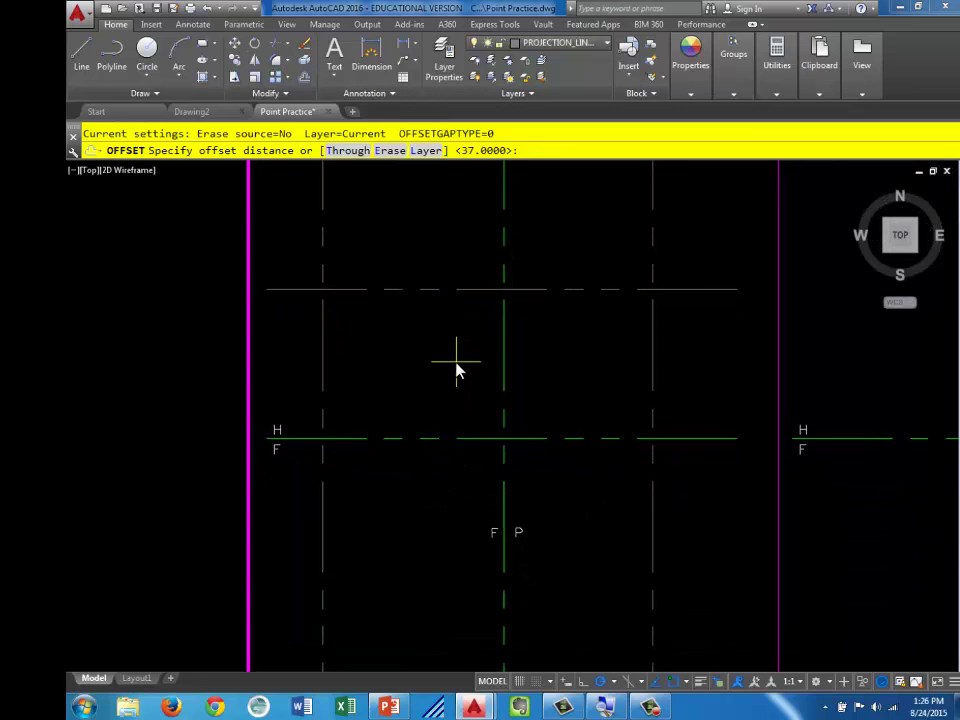
text(30)
key(Return)
middle_drag(465, 412, 446, 366)
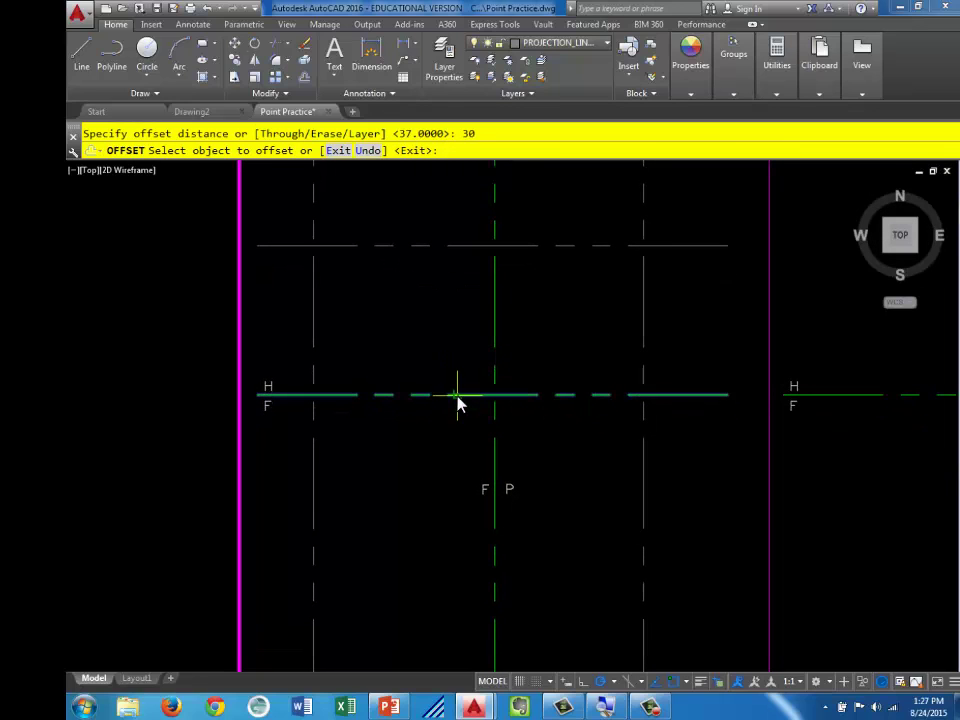
click(457, 398)
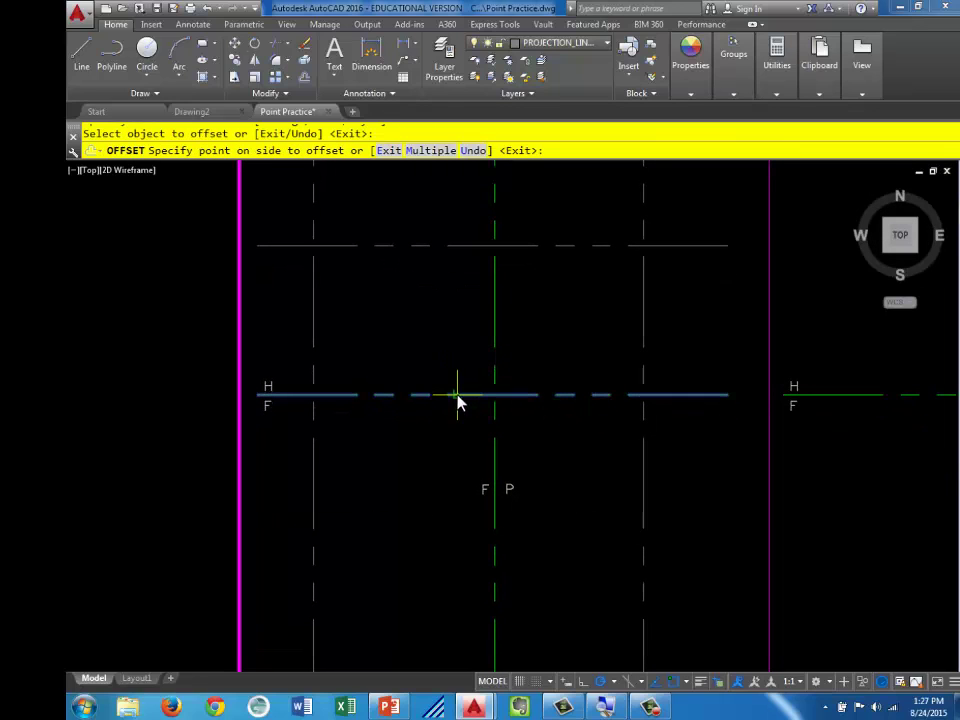
click(452, 570)
key(Escape)
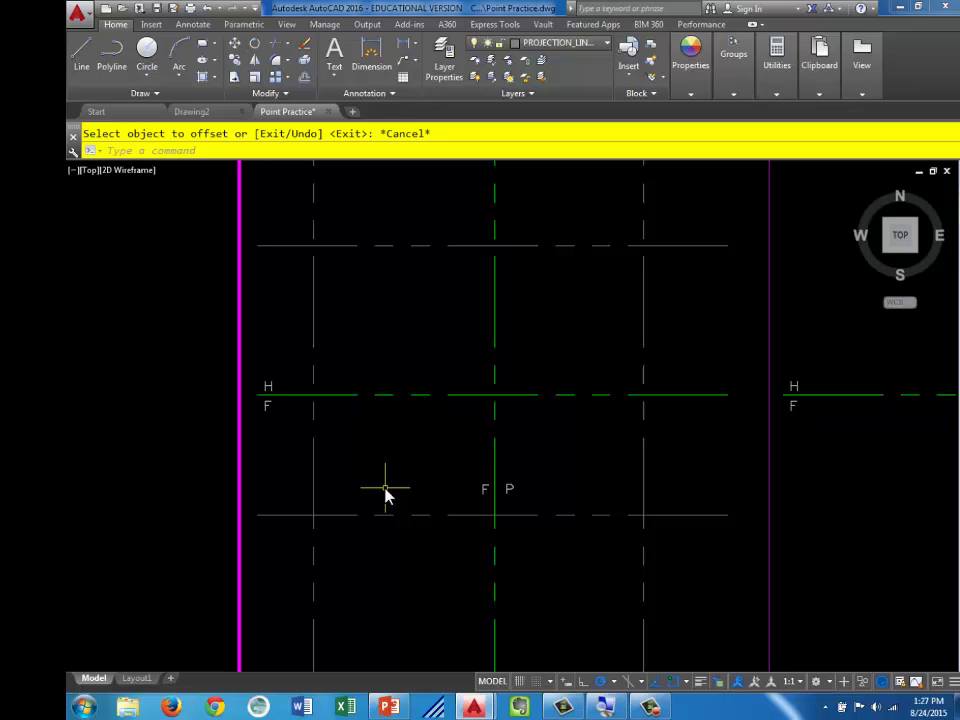
Select the two crossing projection lines and change their linetype to ByLayer in Properties
scroll(322, 242, up, 4)
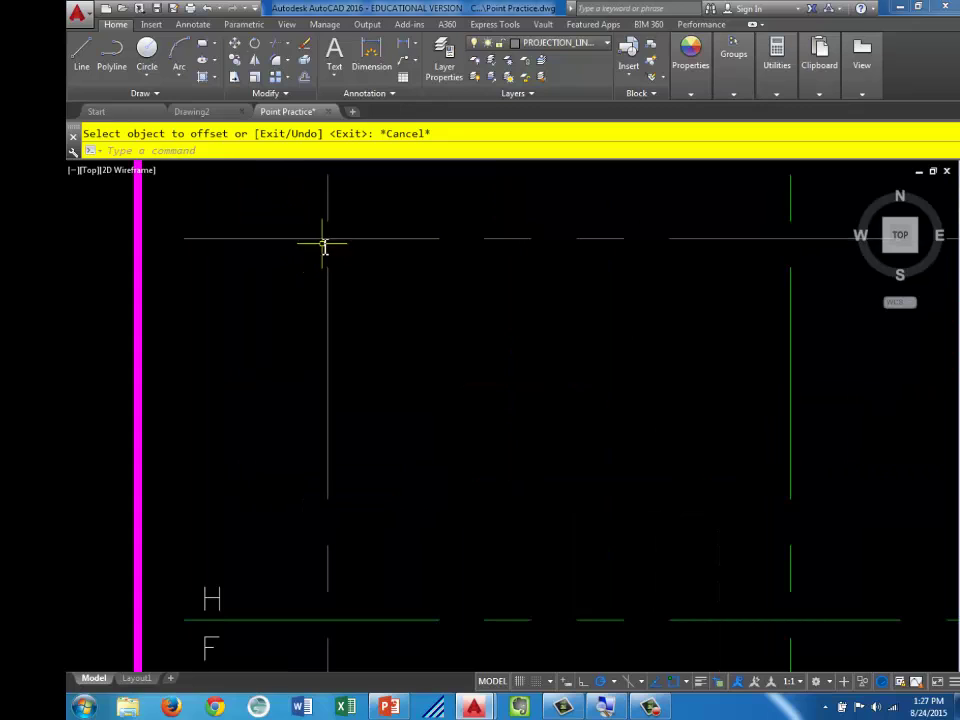
scroll(352, 233, up, 2)
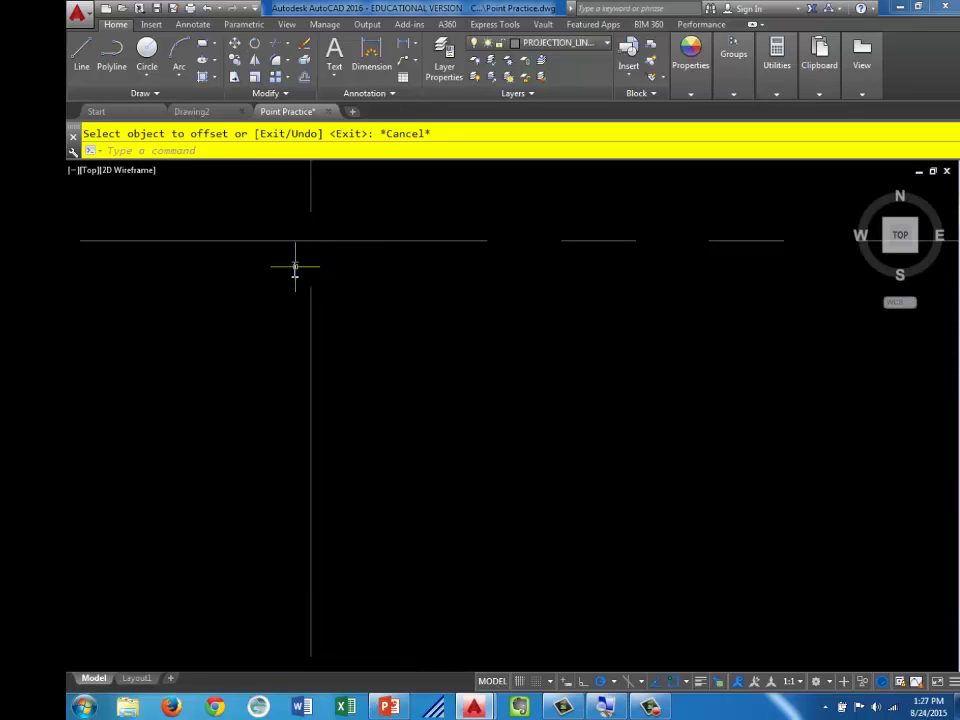
scroll(347, 311, down, 3)
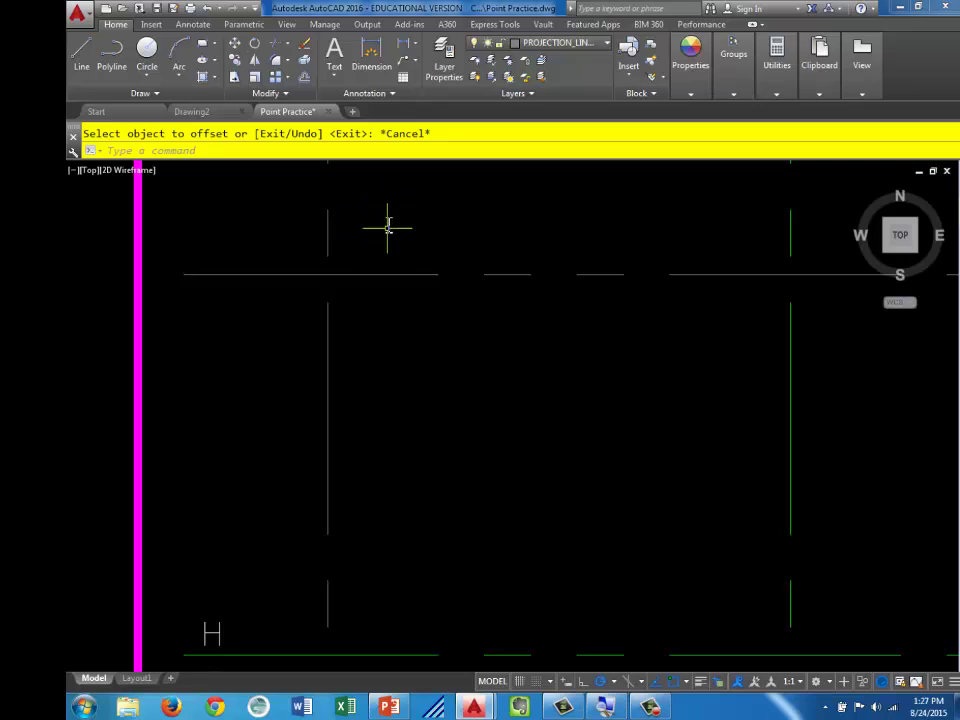
click(385, 219)
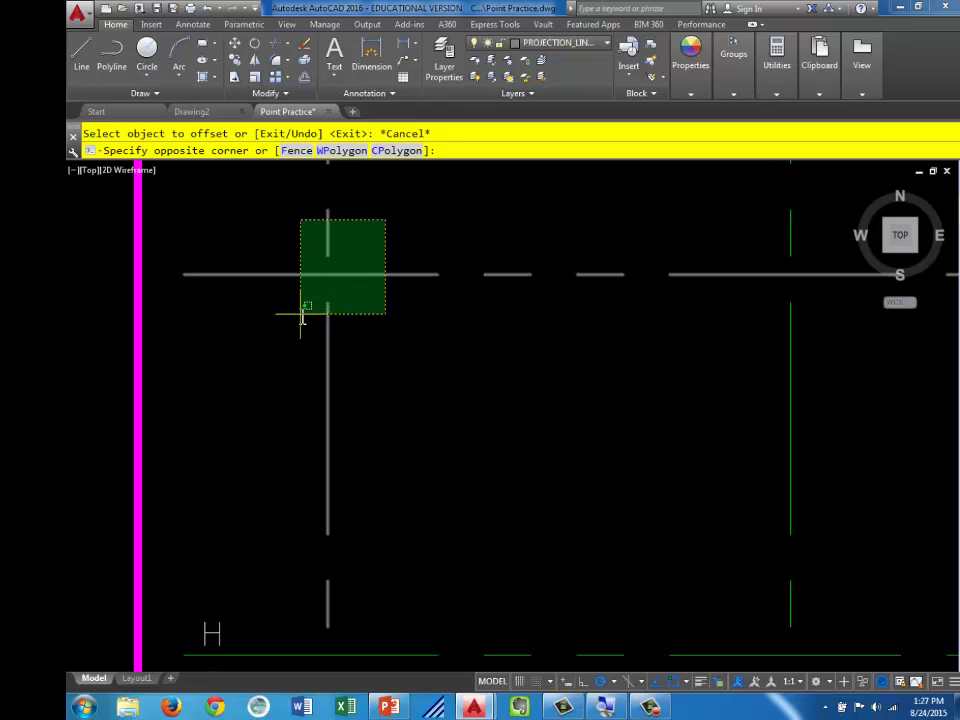
click(302, 316)
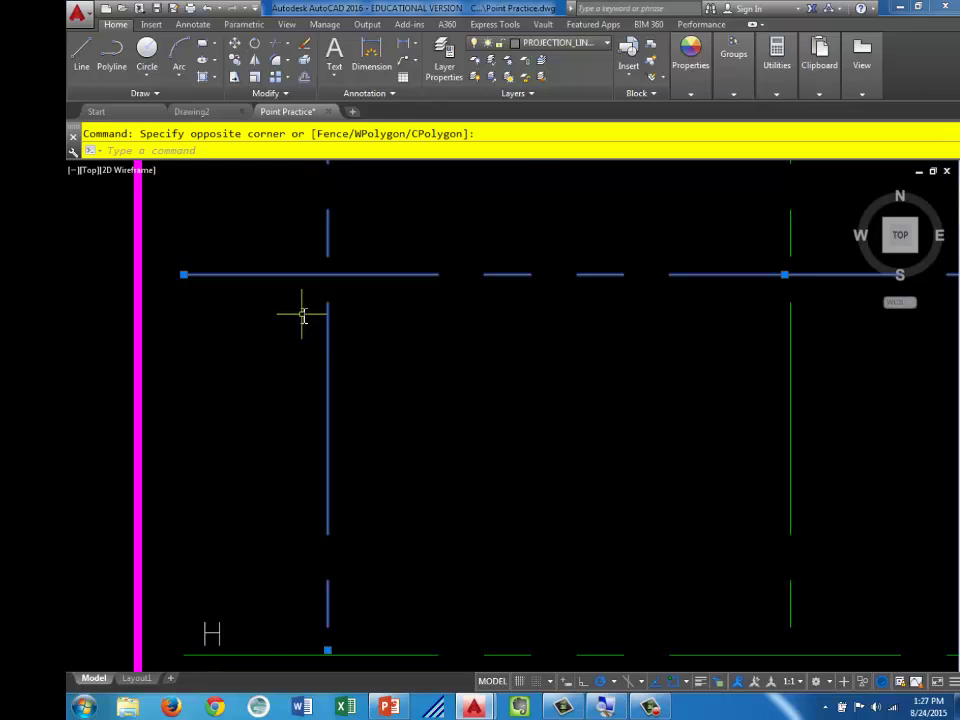
click(689, 86)
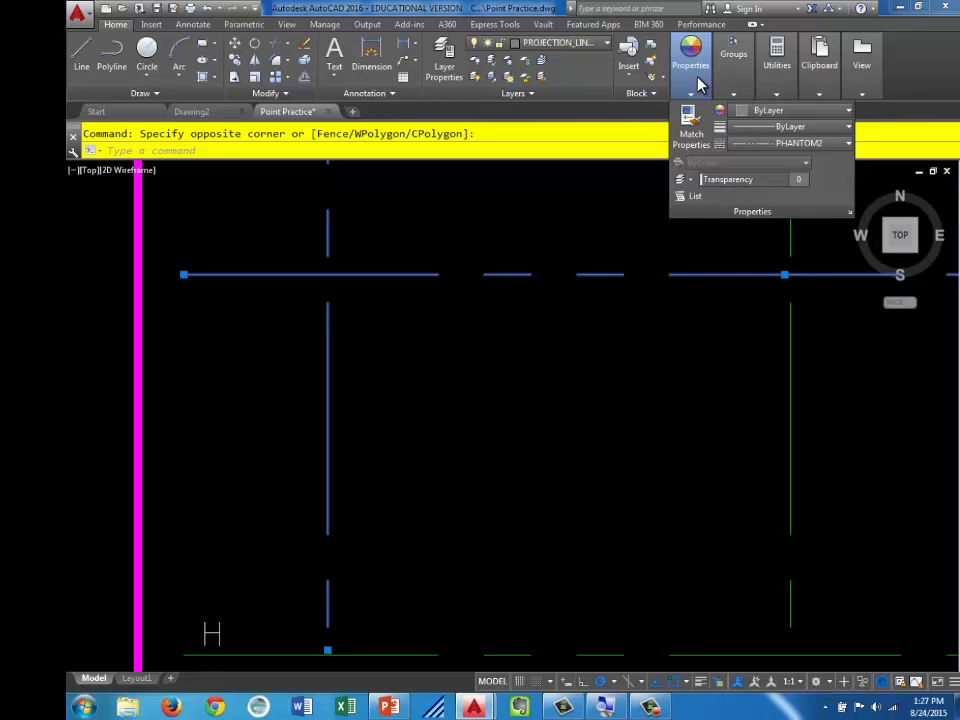
click(778, 149)
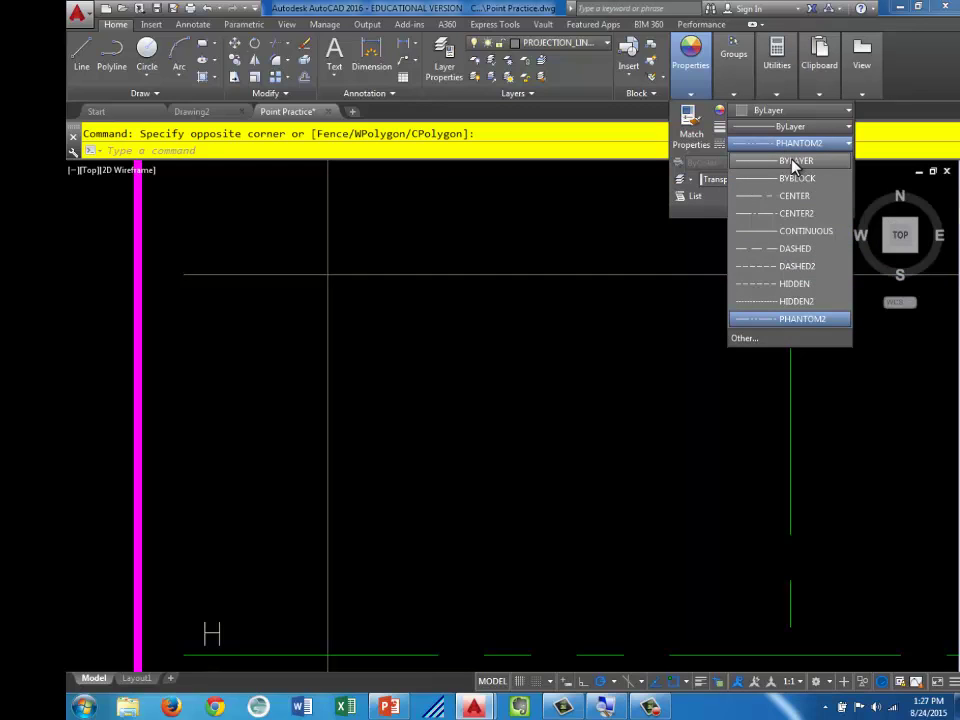
click(795, 162)
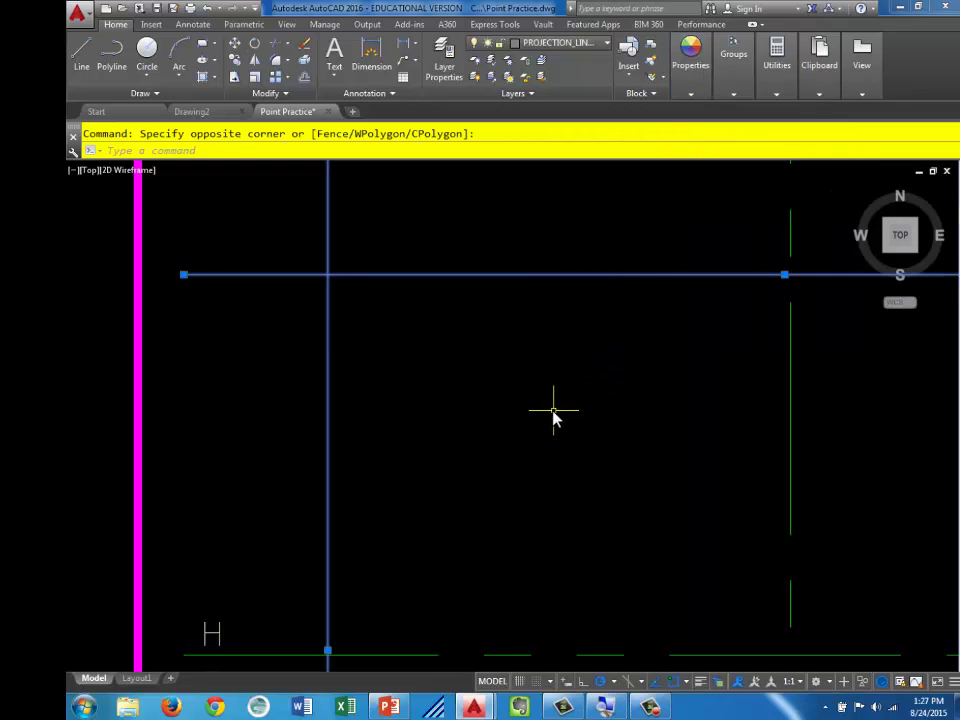
key(Escape)
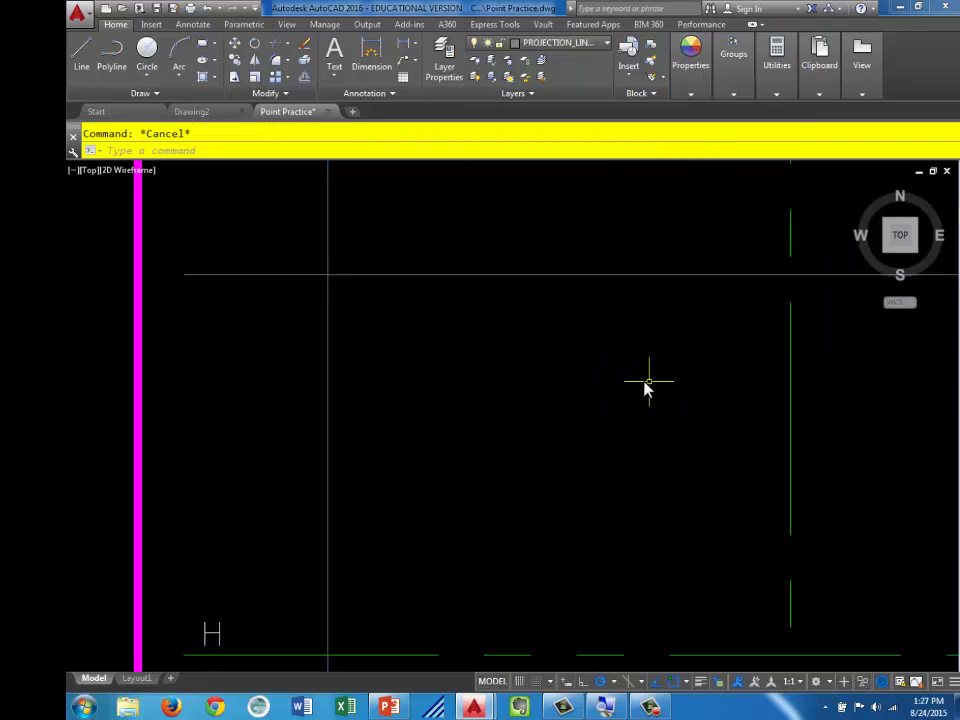
scroll(510, 369, down, 1)
scroll(505, 365, down, 1)
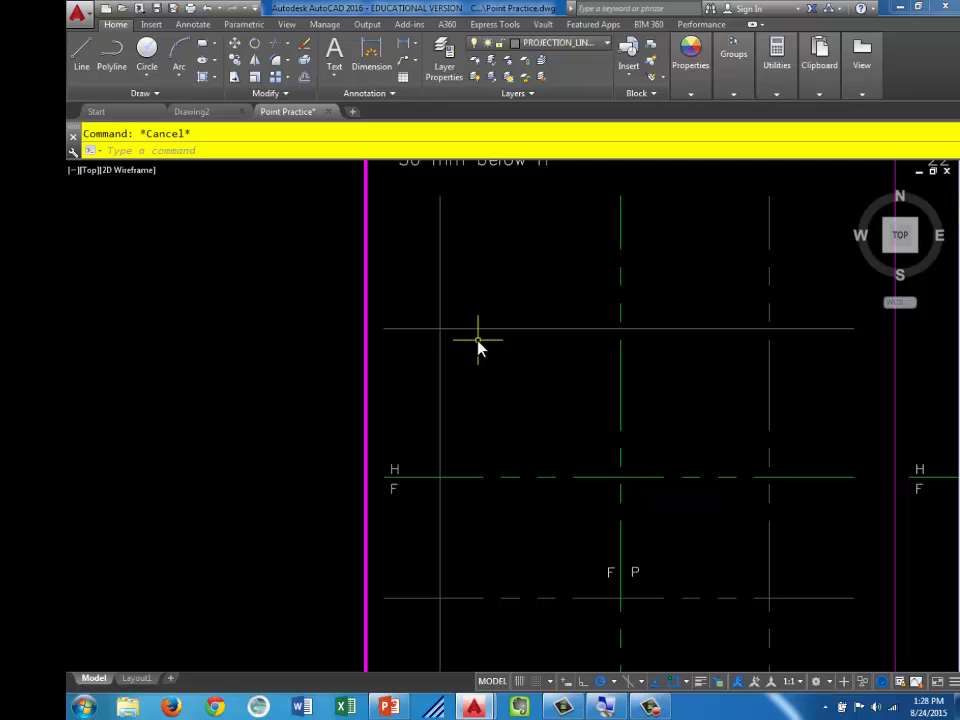
Switch to the POINTS layer and mark the upper-left, lower-left and lower-right intersections with Multiple Points
click(598, 47)
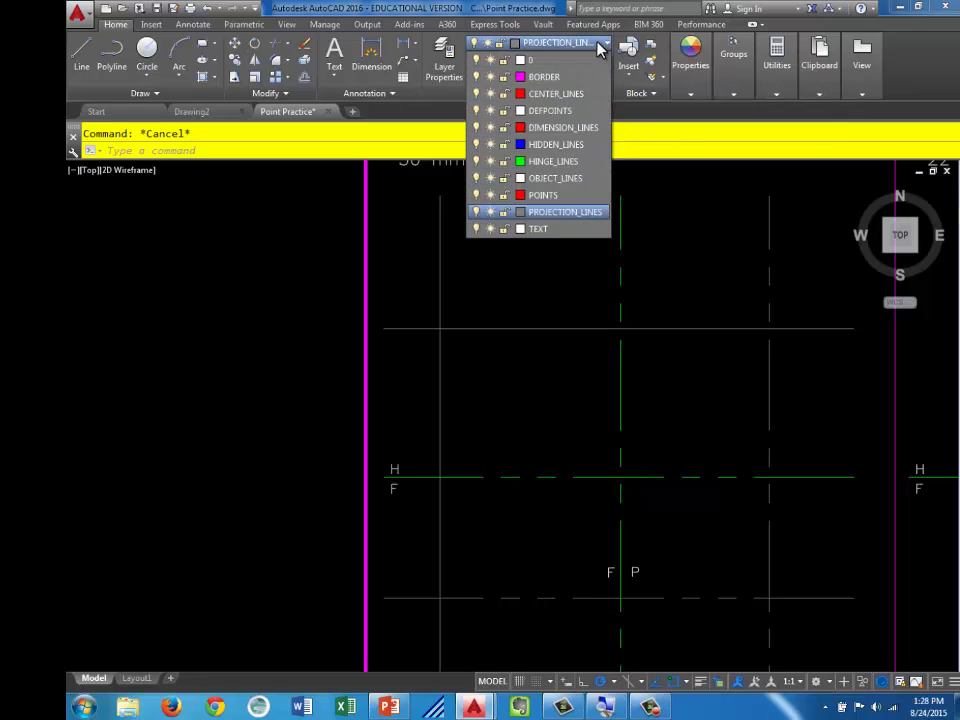
click(549, 197)
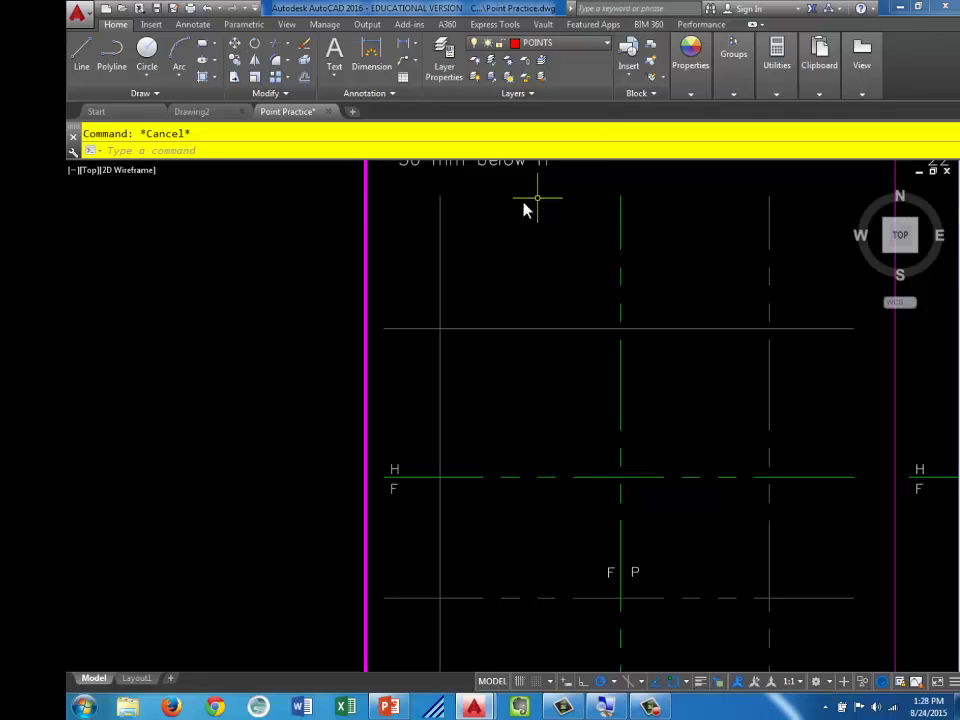
click(151, 95)
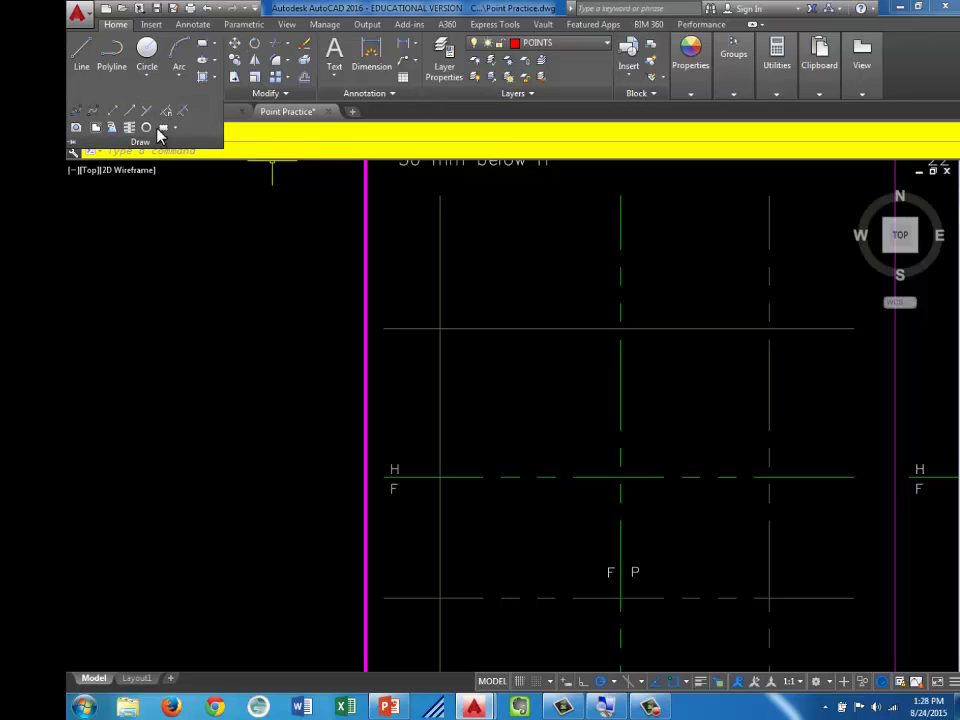
key(Escape)
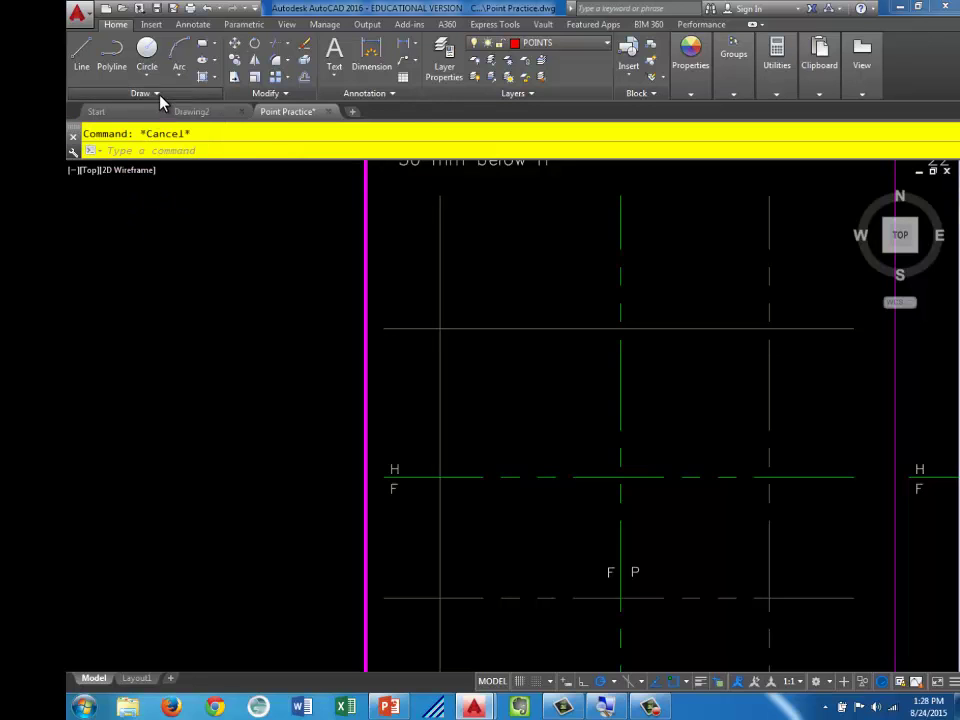
click(157, 96)
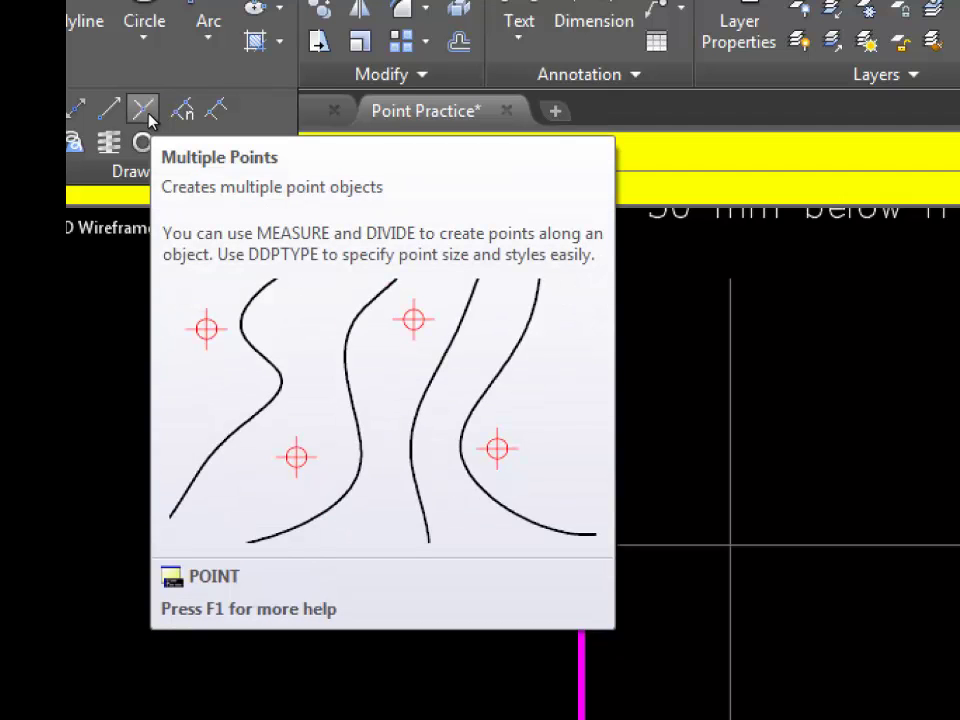
click(145, 110)
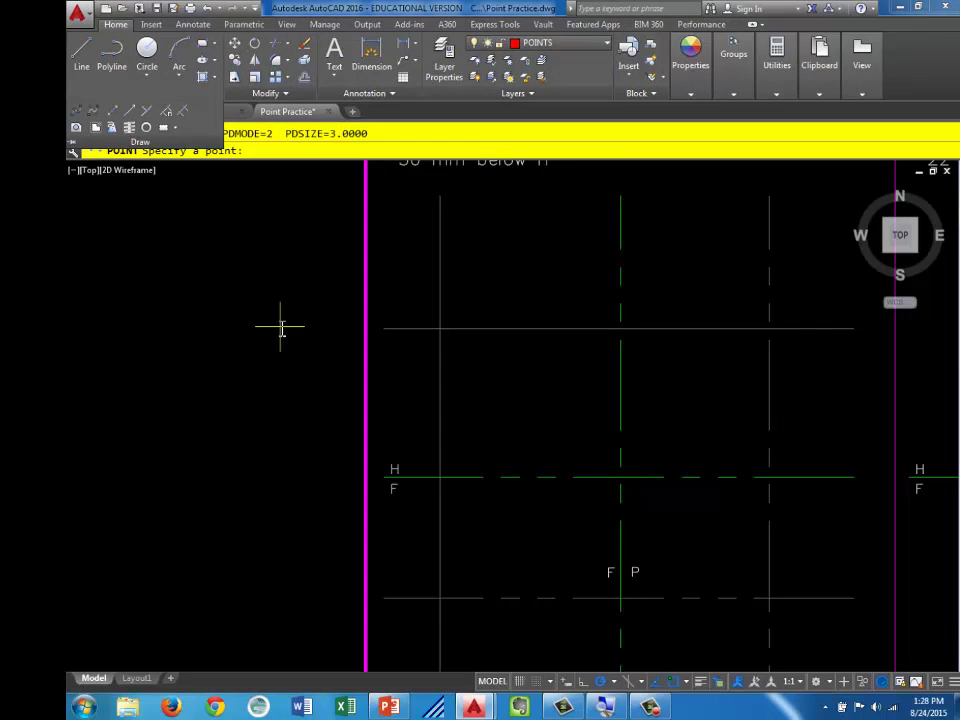
click(440, 328)
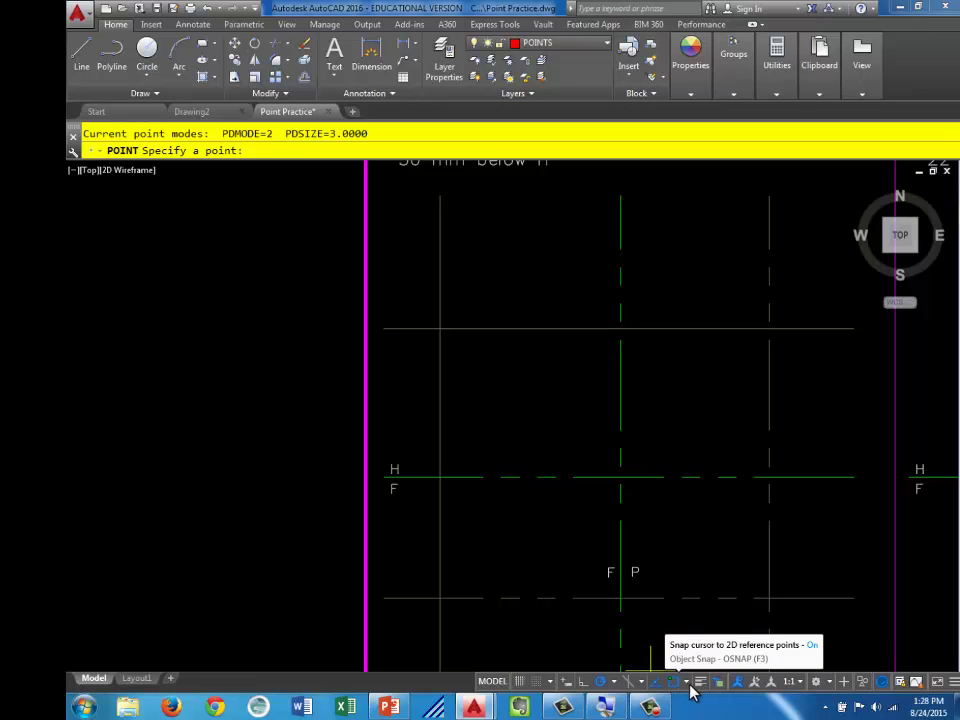
click(440, 328)
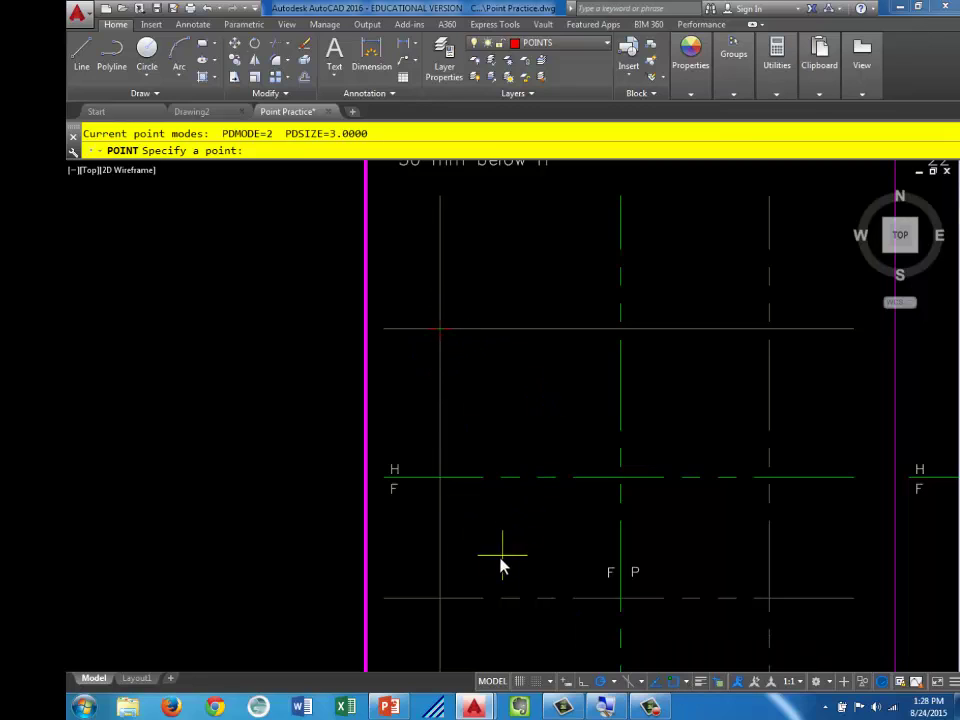
click(440, 598)
click(766, 599)
key(Escape)
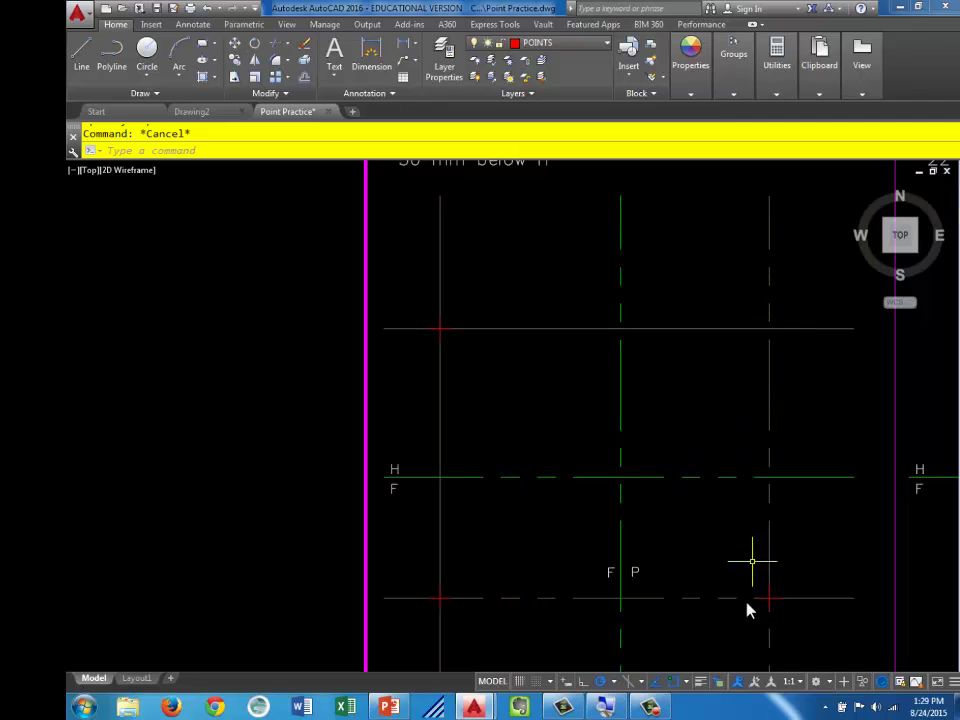
Erase the left vertical, upper horizontal, bottom dashed and right dashed vertical projection lines
click(458, 240)
click(431, 261)
click(546, 315)
click(535, 350)
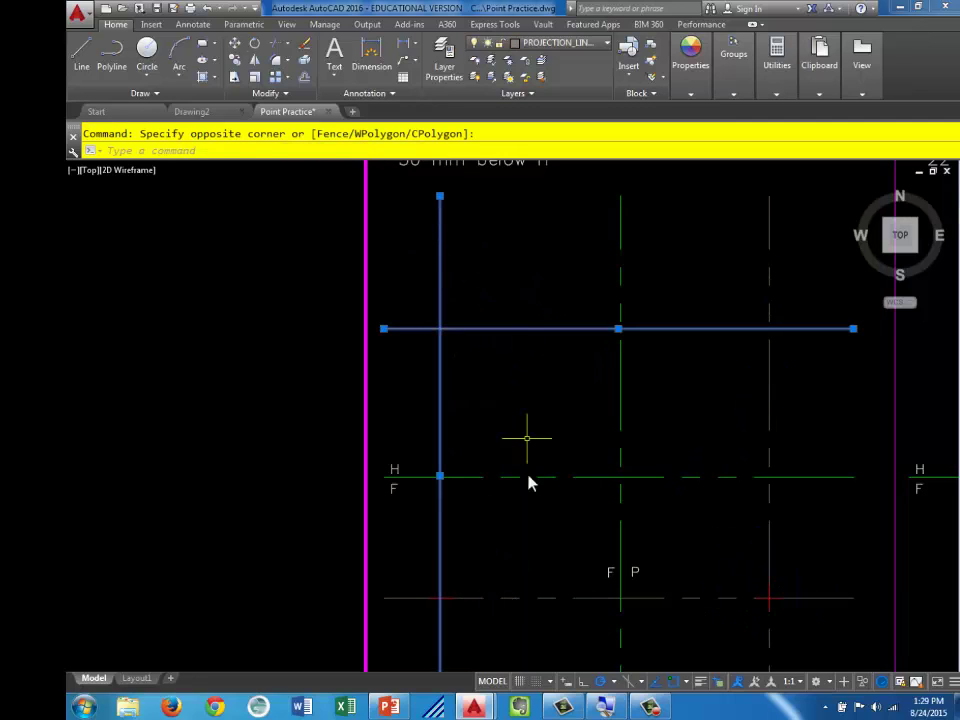
click(549, 603)
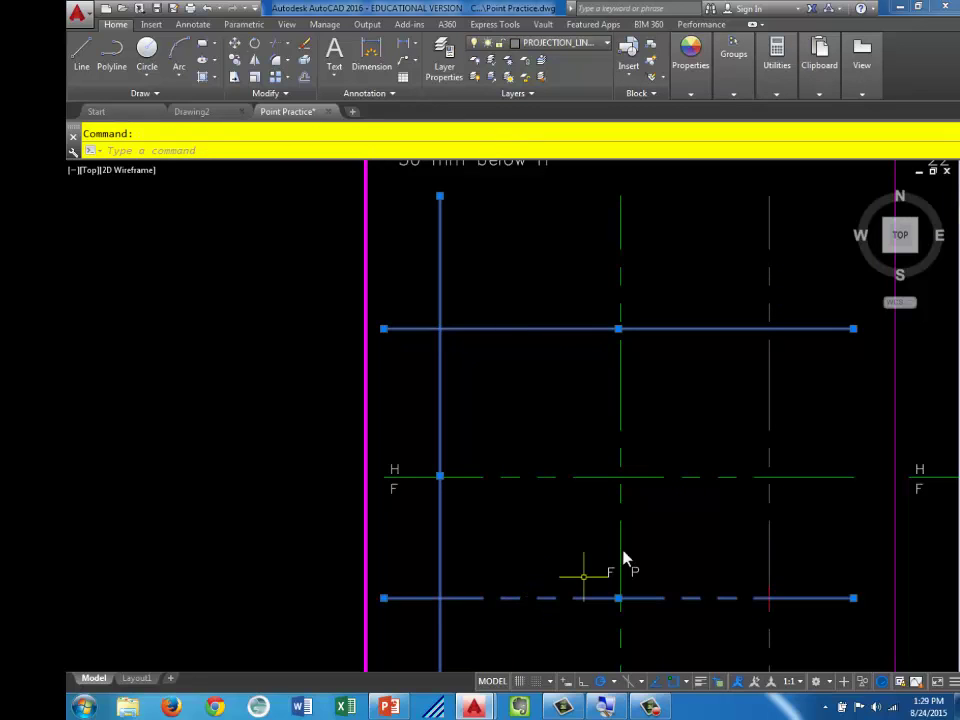
click(770, 387)
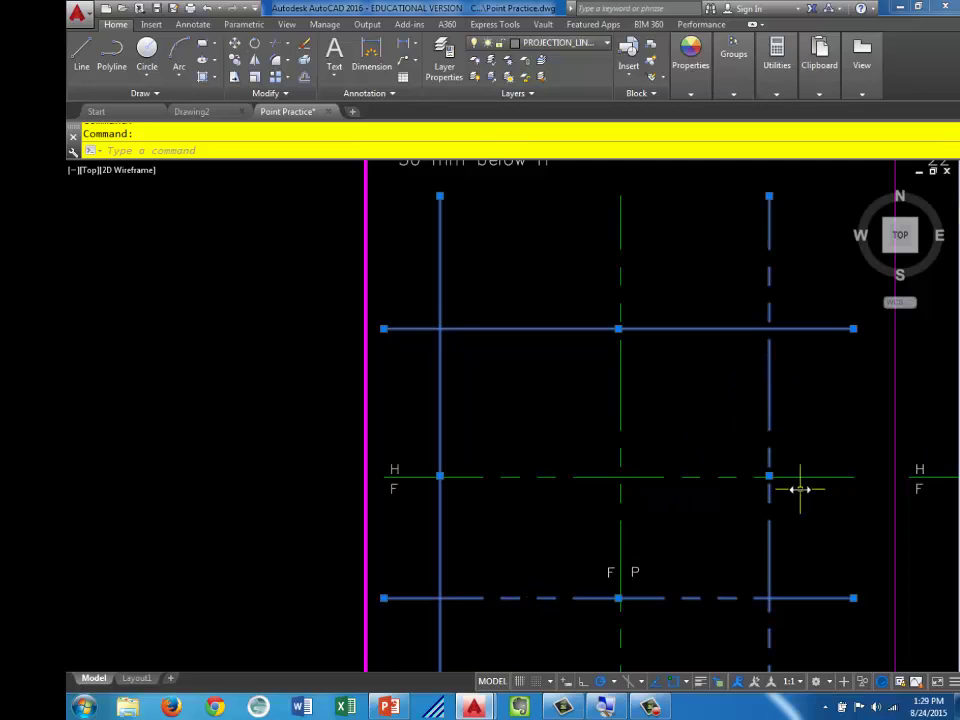
key(Delete)
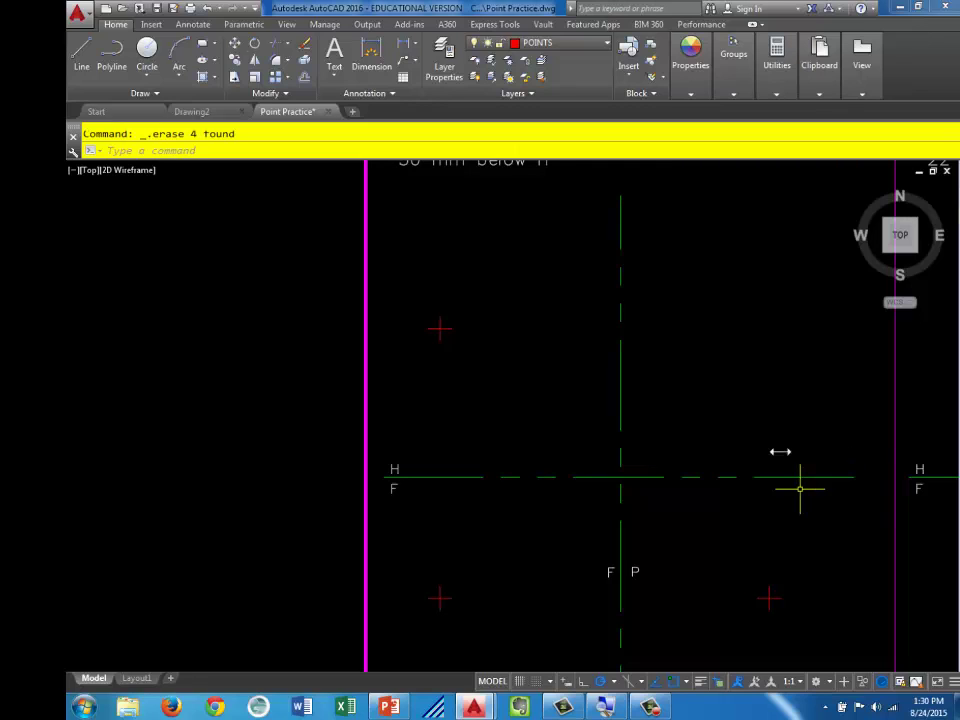
click(619, 354)
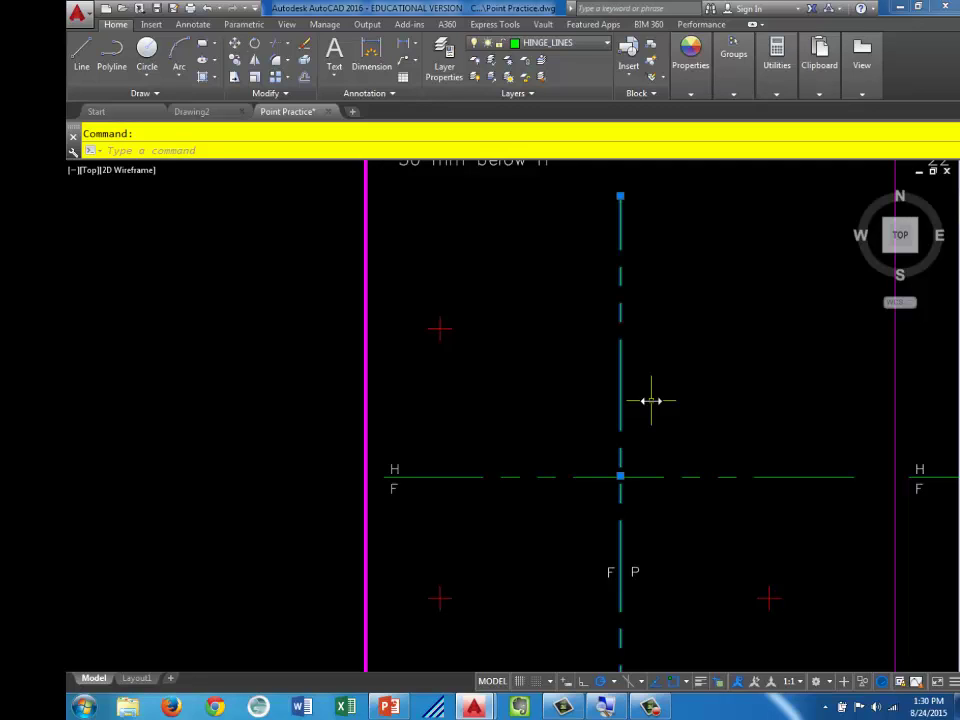
key(Escape)
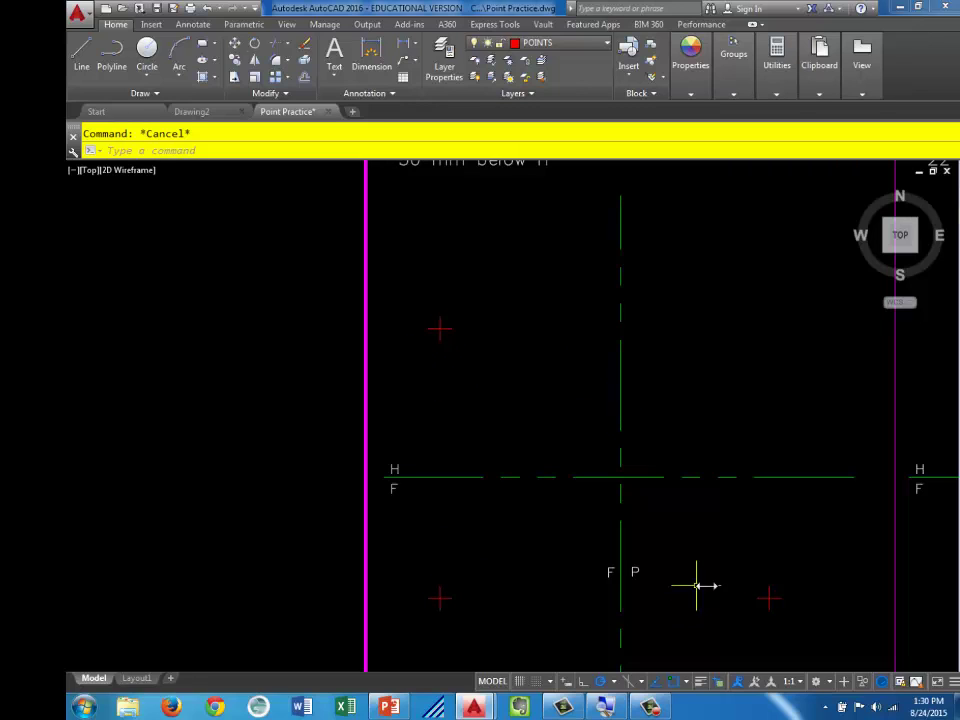
scroll(465, 300, up, 2)
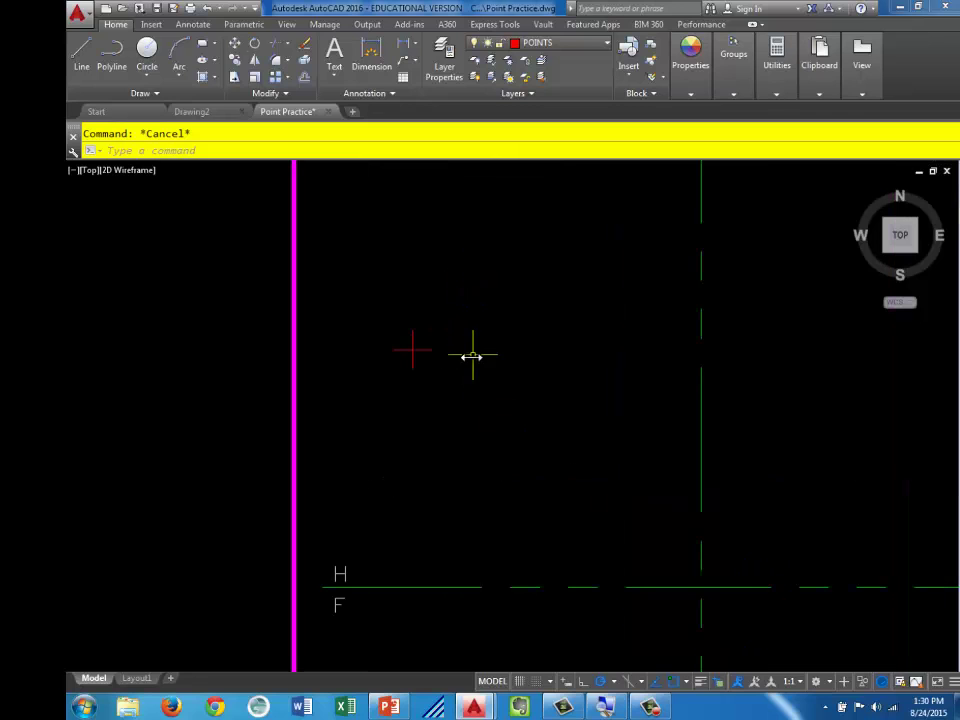
Place a multiline text label 'AH' beside the upper-left point marker, then select it
middle_drag(472, 356, 527, 302)
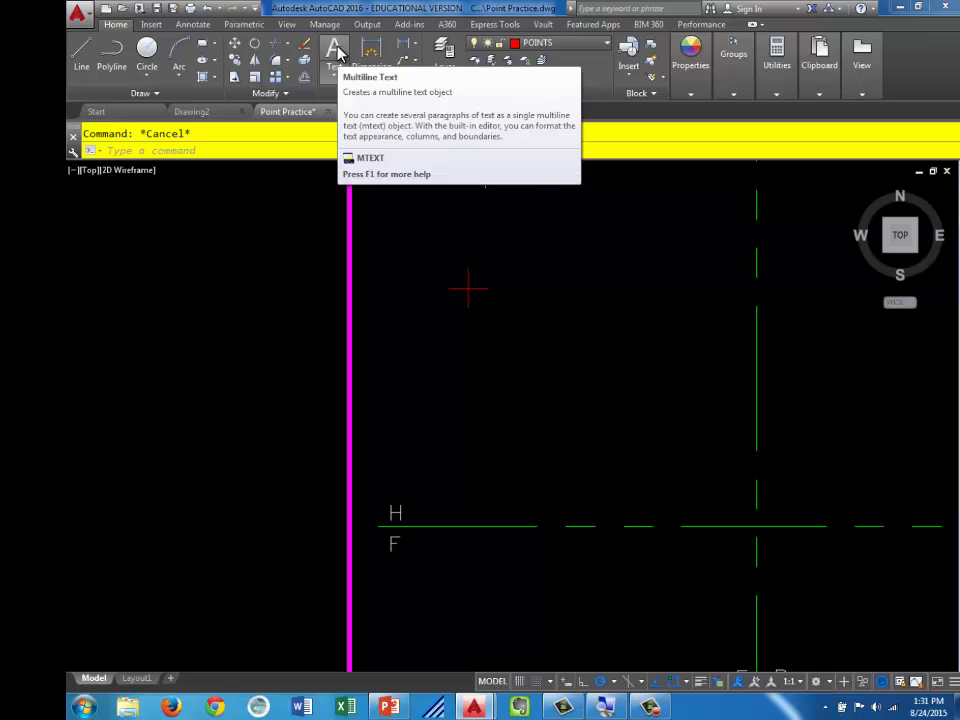
click(336, 52)
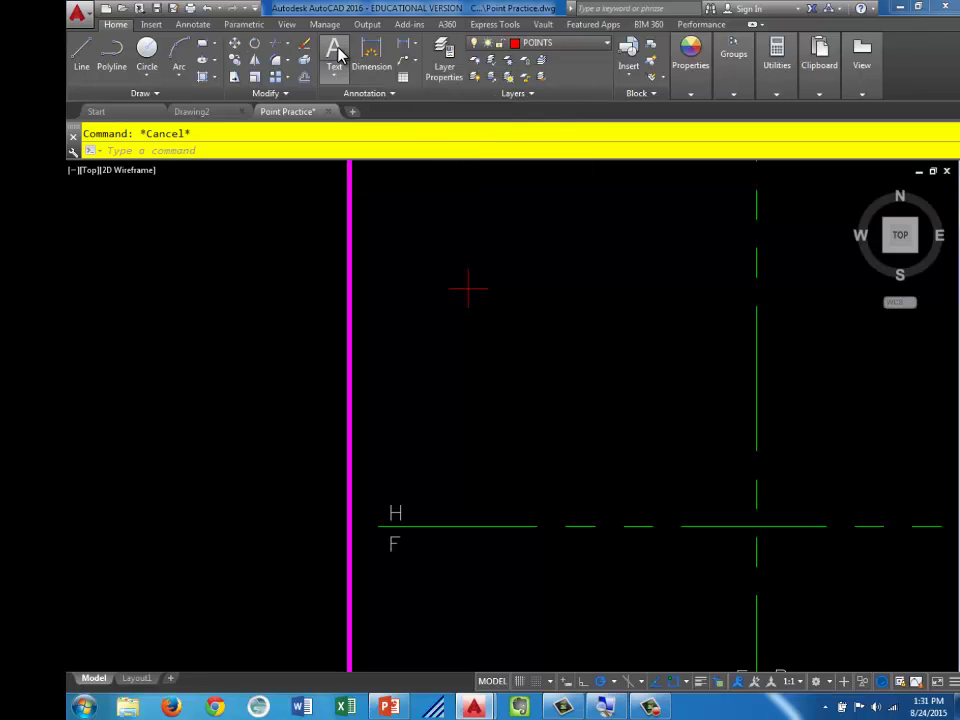
click(479, 299)
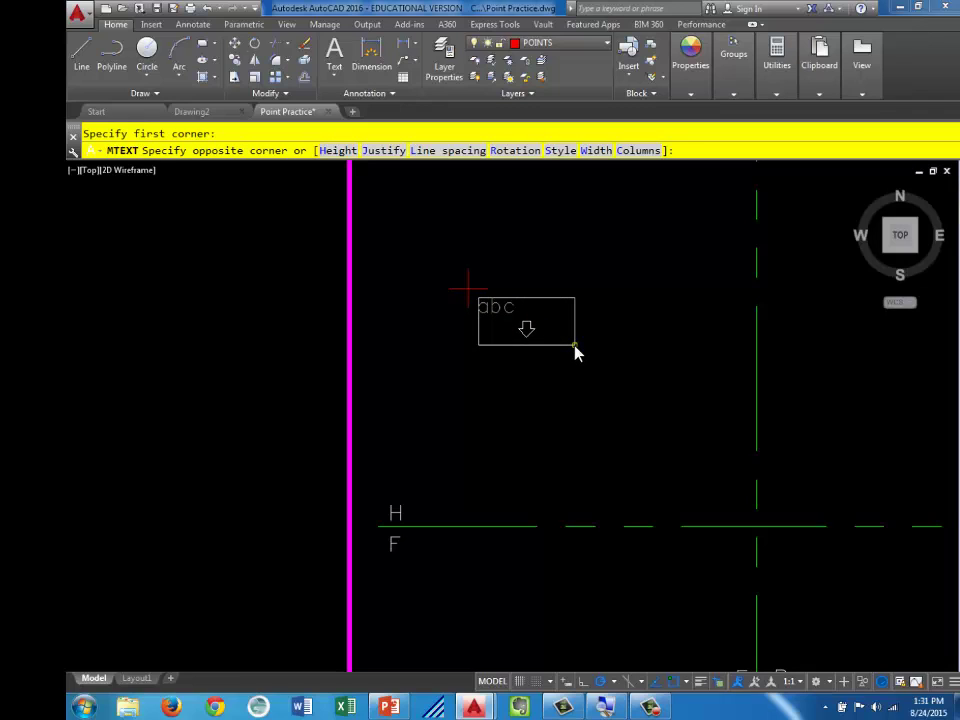
click(573, 348)
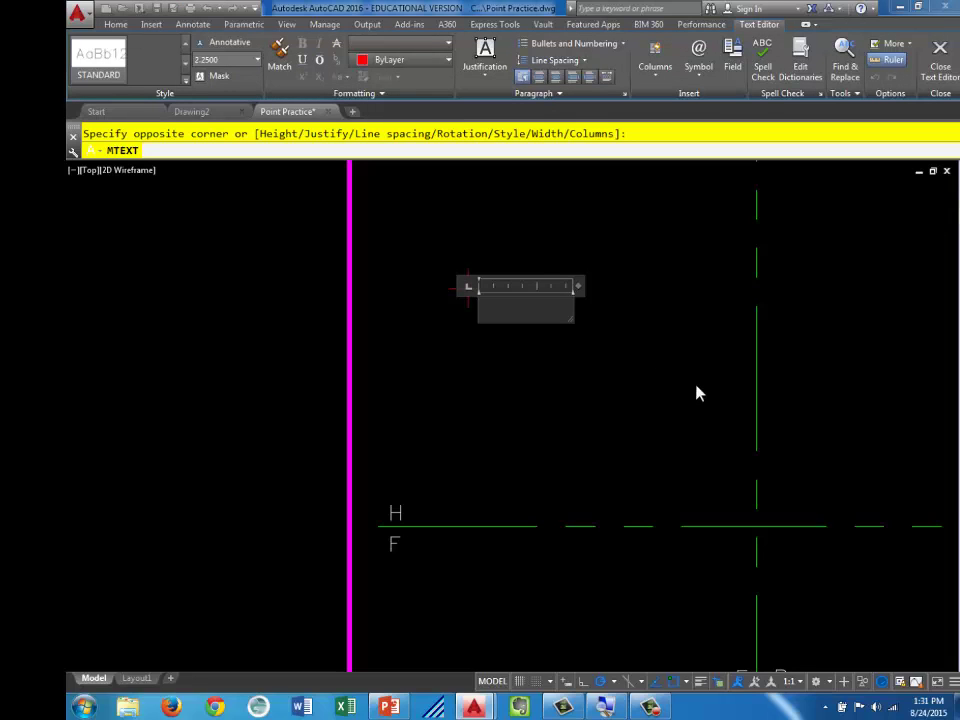
text(AH)
click(503, 375)
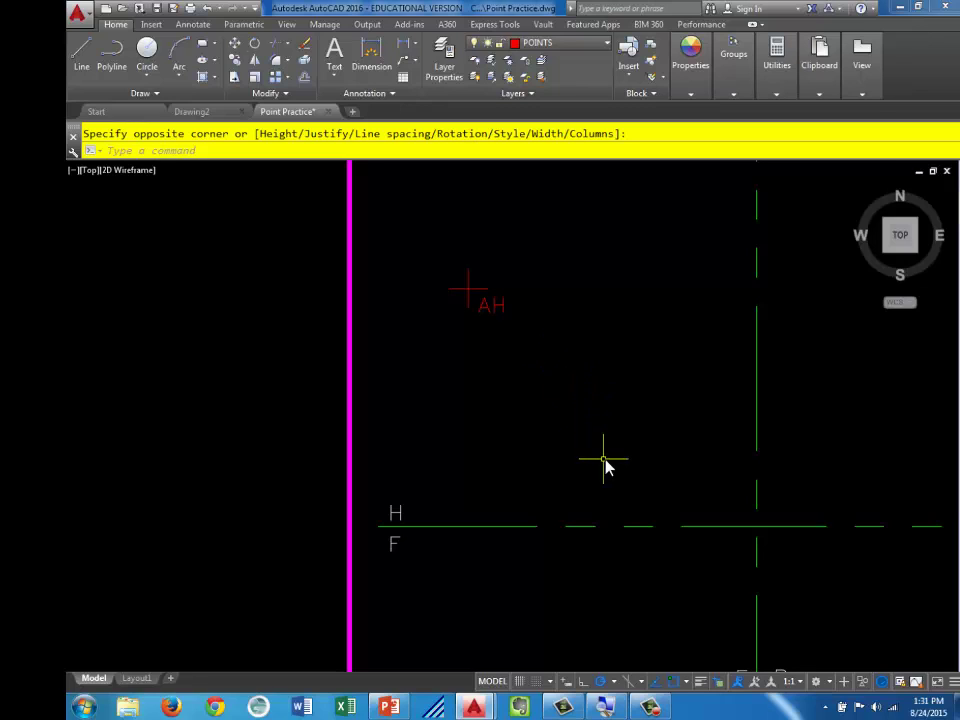
middle_drag(561, 454, 562, 333)
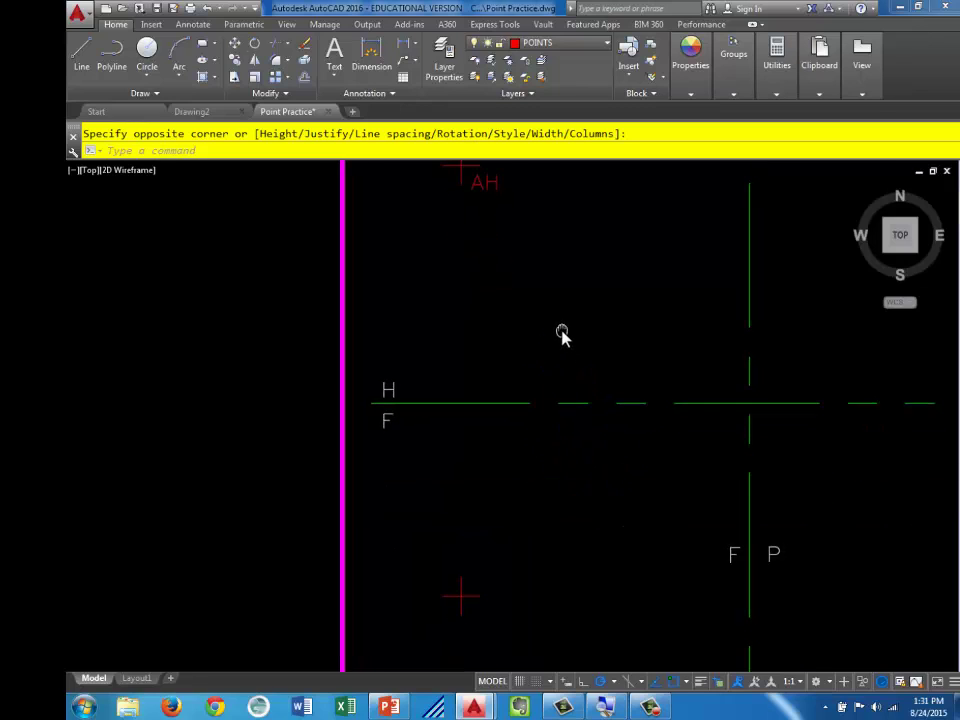
scroll(527, 566, down, 2)
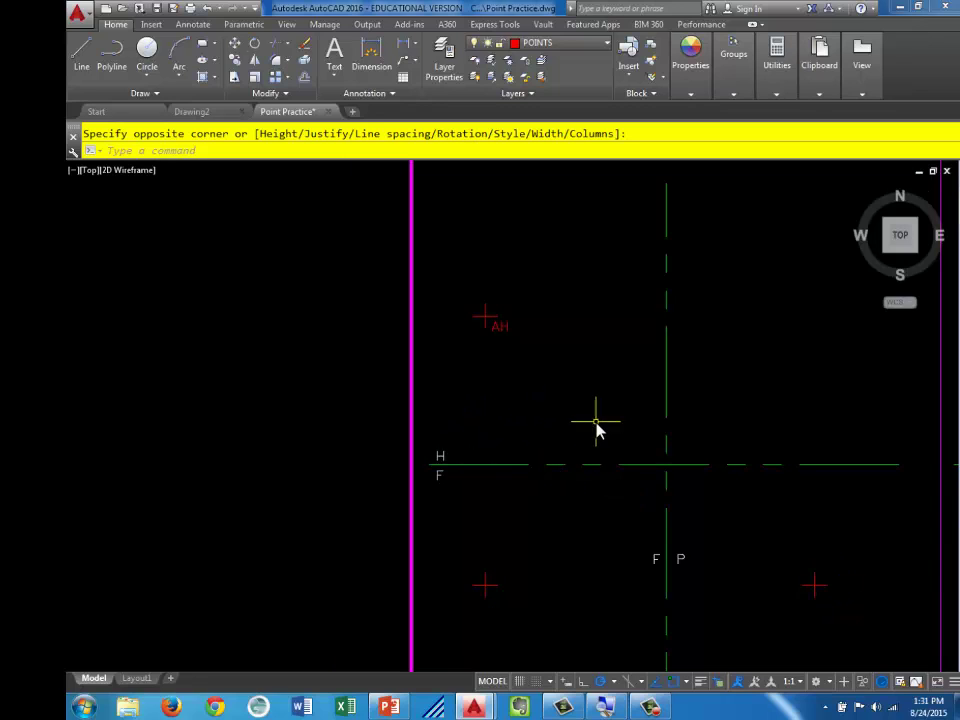
middle_drag(514, 412, 510, 358)
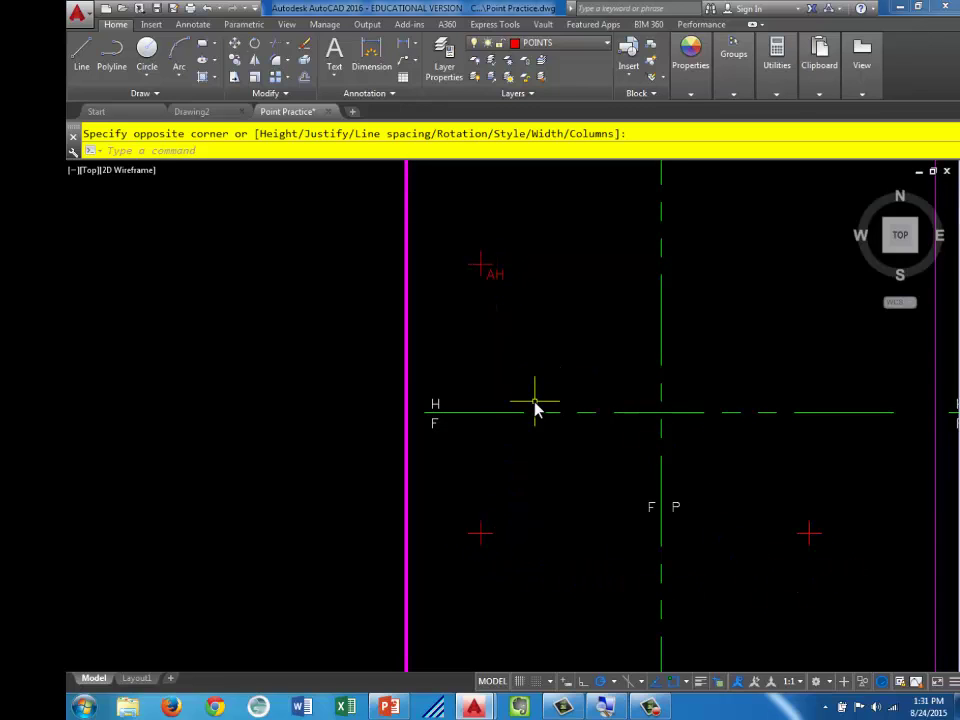
scroll(484, 282, up, 2)
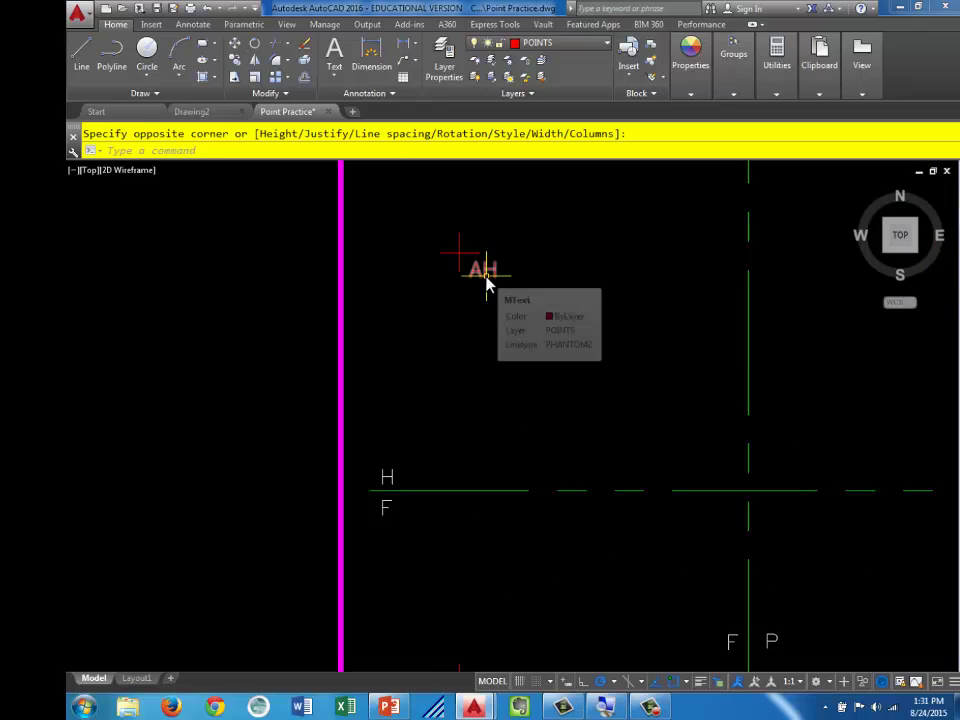
mouse_move(474, 280)
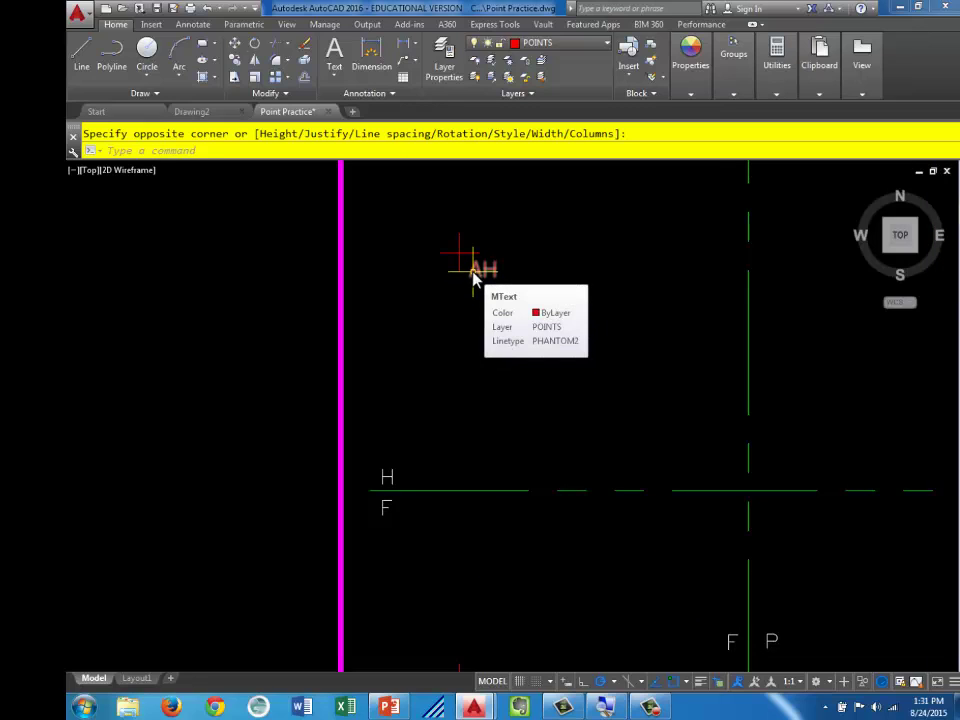
click(474, 279)
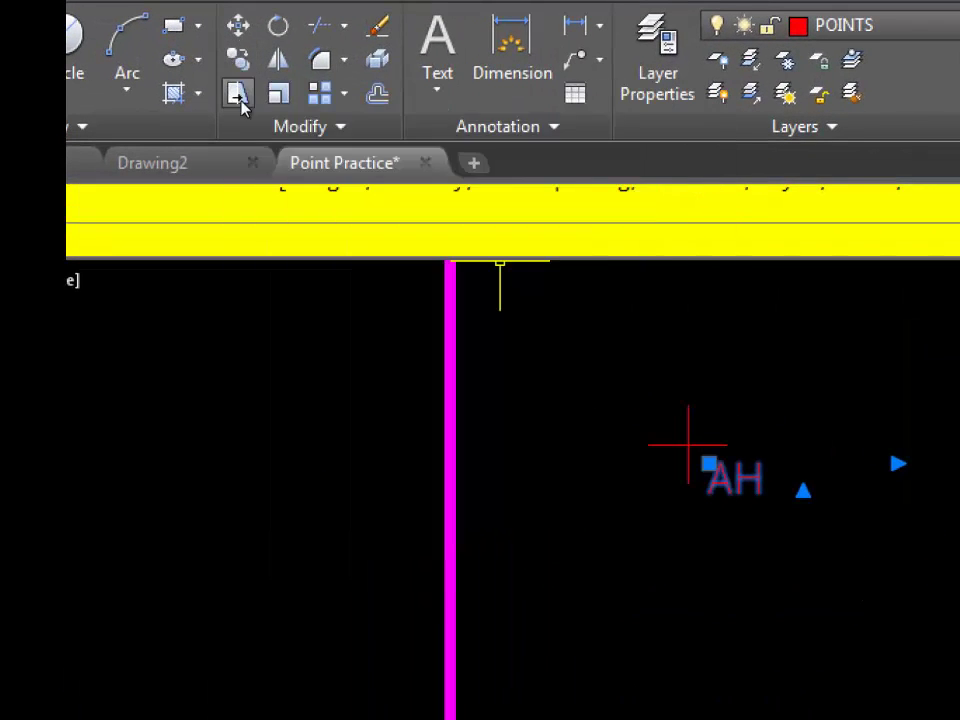
Copy the AH point and label from its node to spots left and right of the F P line
click(237, 61)
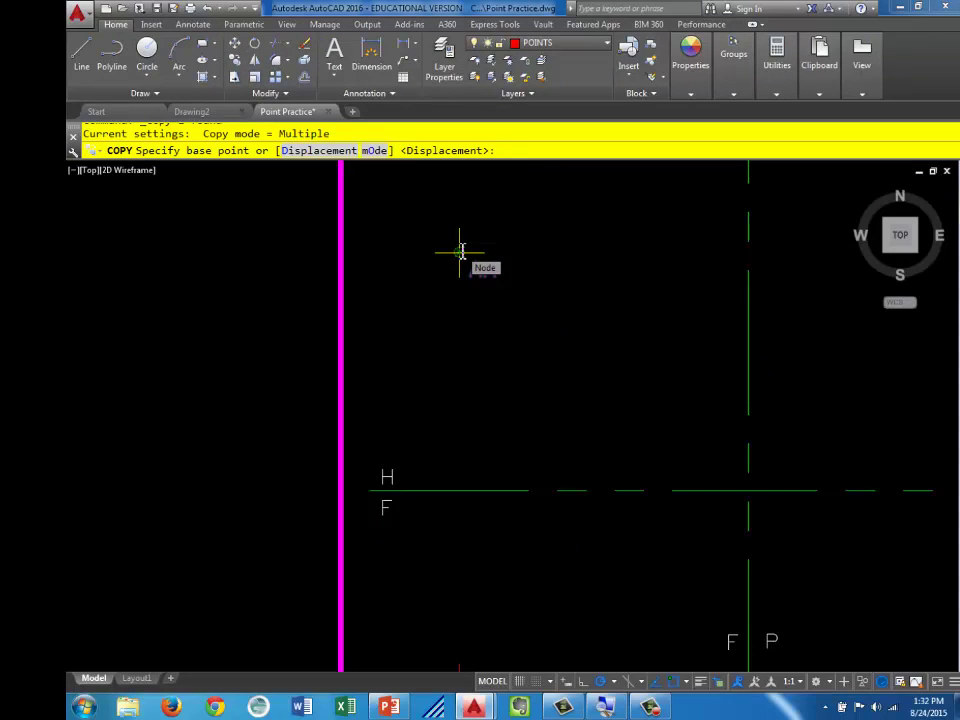
click(460, 254)
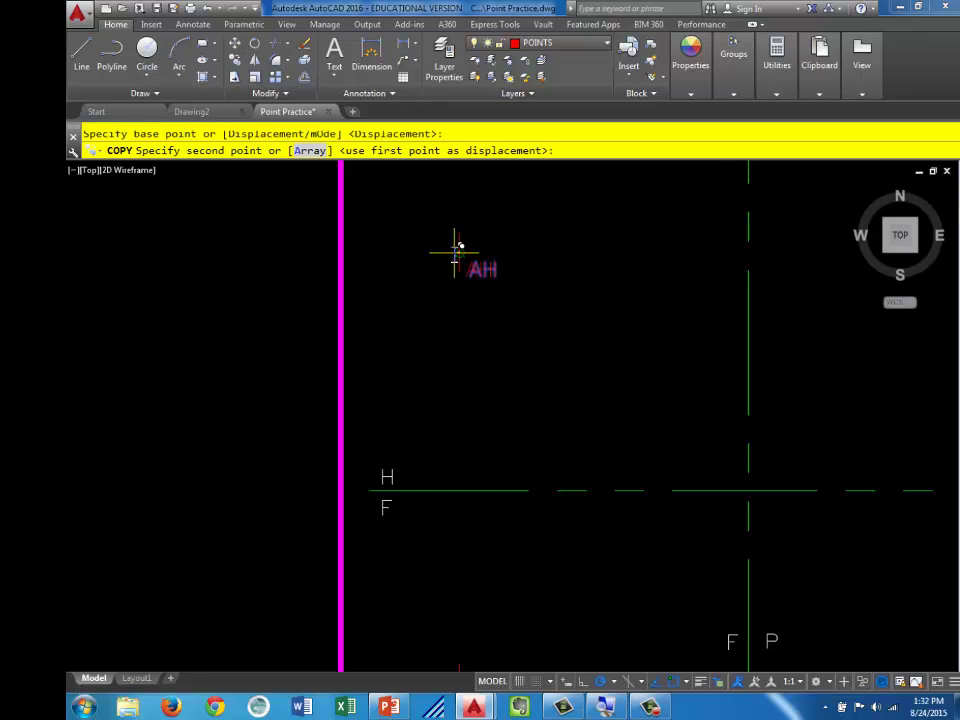
middle_drag(489, 561, 437, 287)
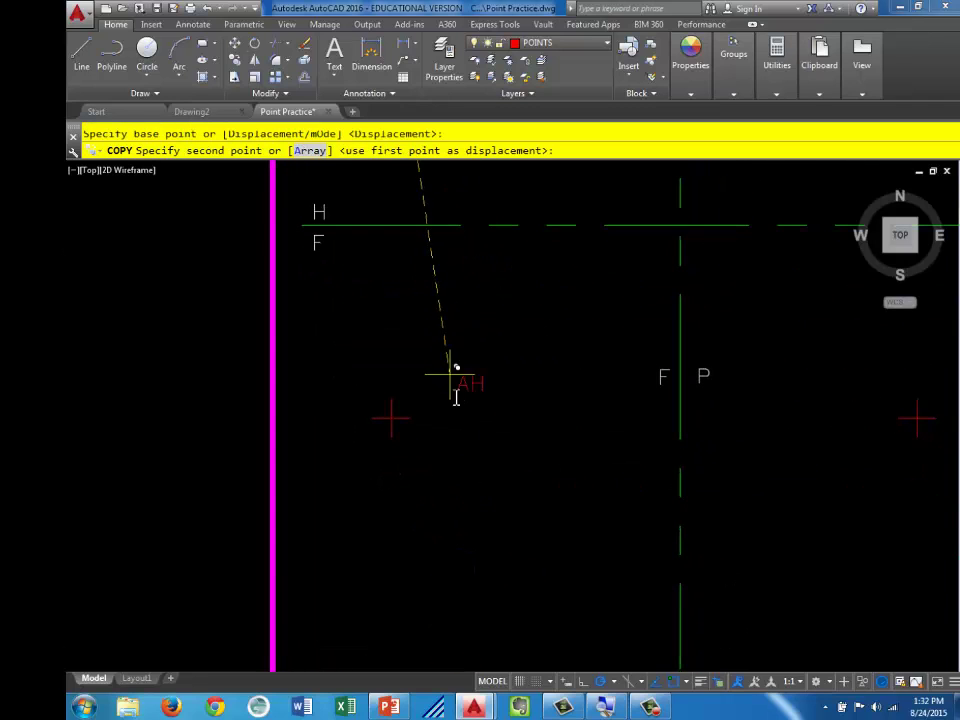
click(394, 415)
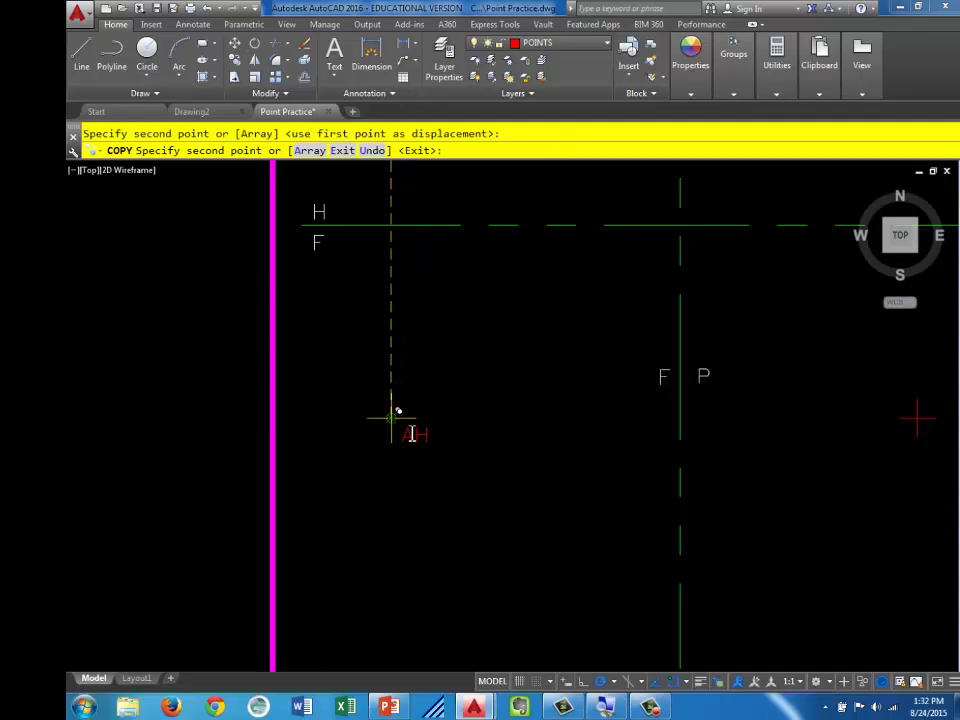
middle_drag(394, 415, 278, 410)
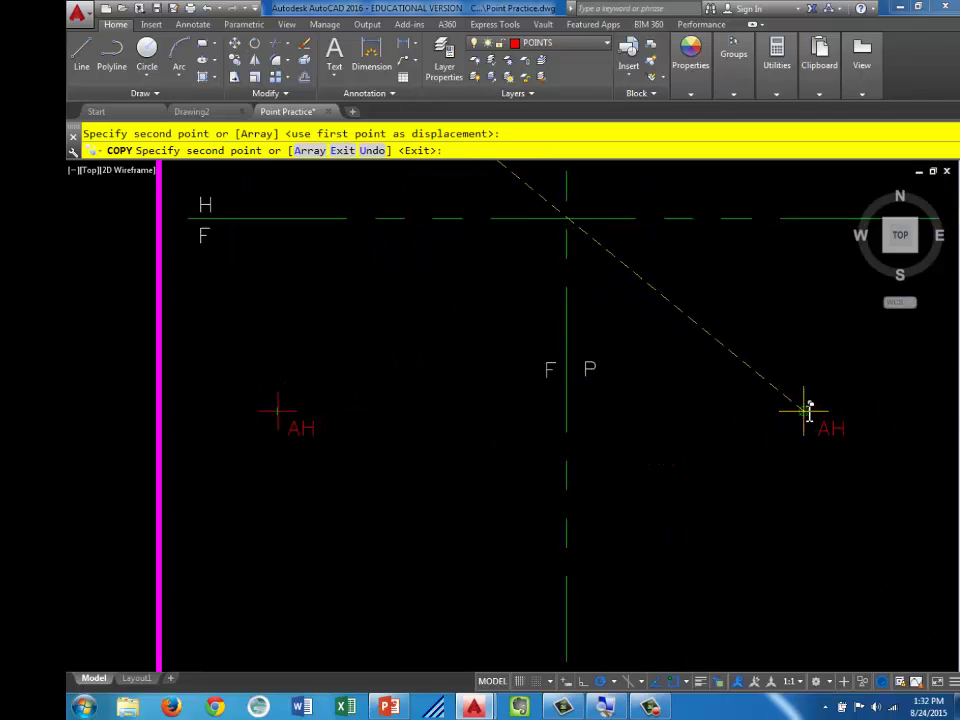
click(806, 413)
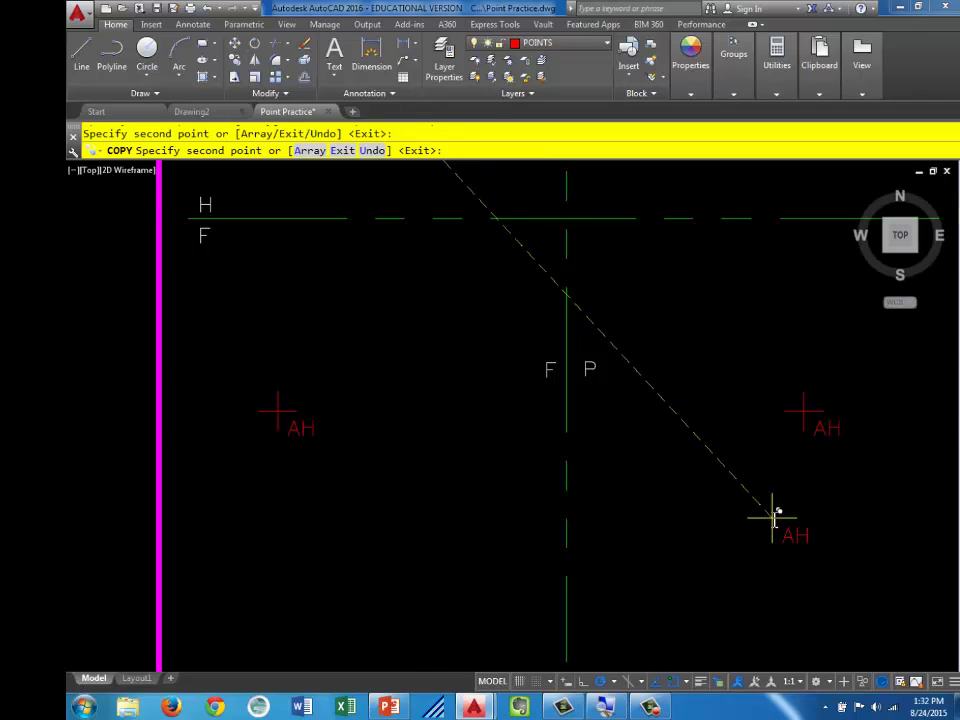
key(Escape)
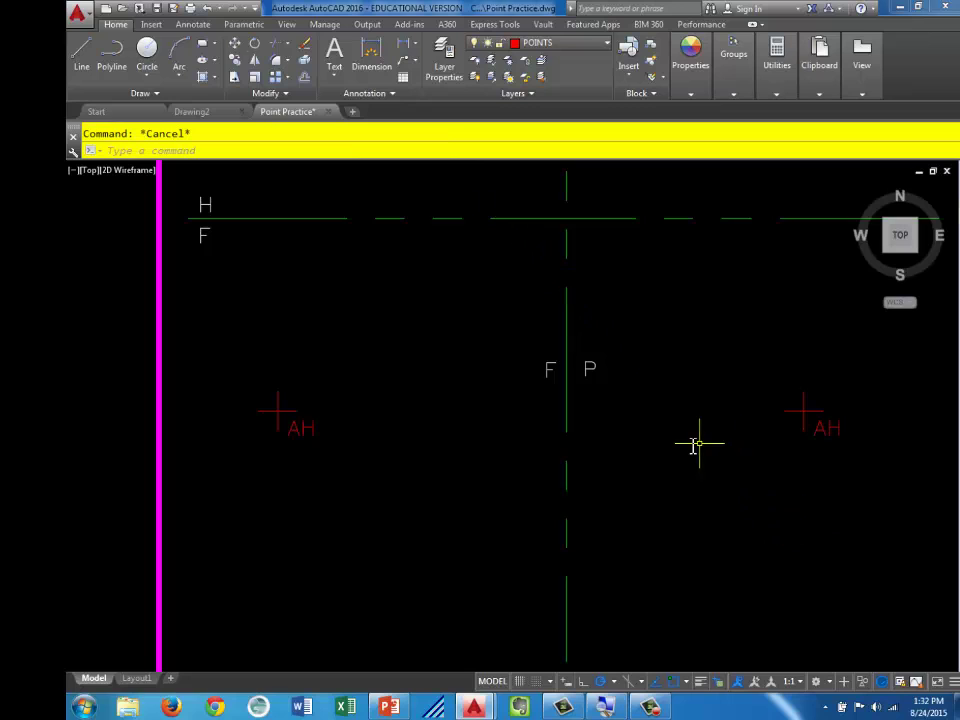
Edit the left copied label so it reads AF
click(308, 430)
double_click(308, 430)
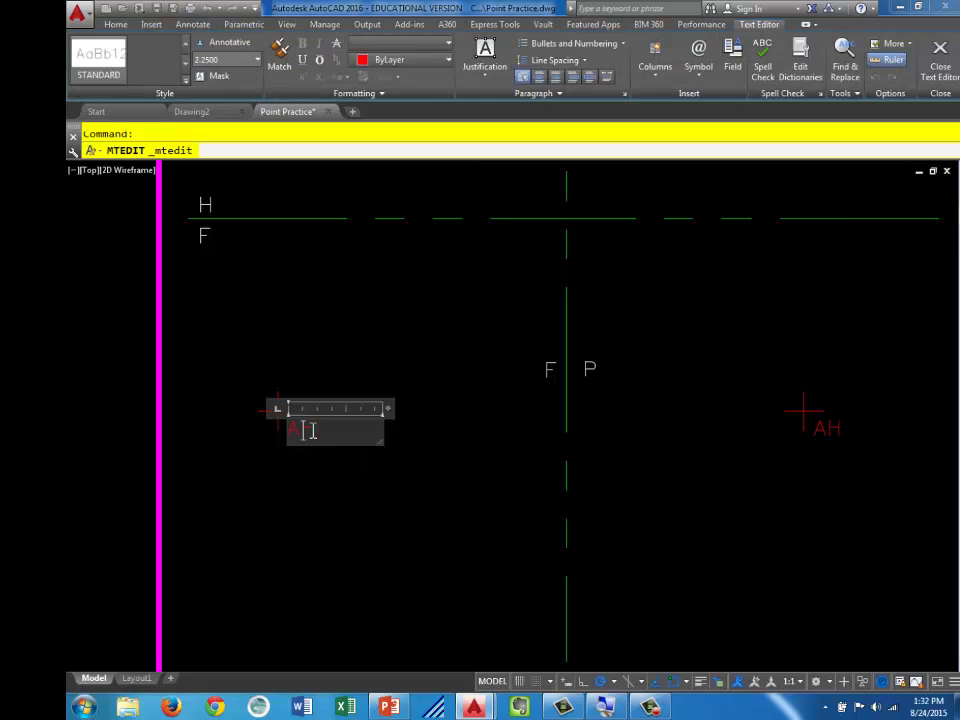
click(303, 430)
text(F)
key(Delete)
click(828, 460)
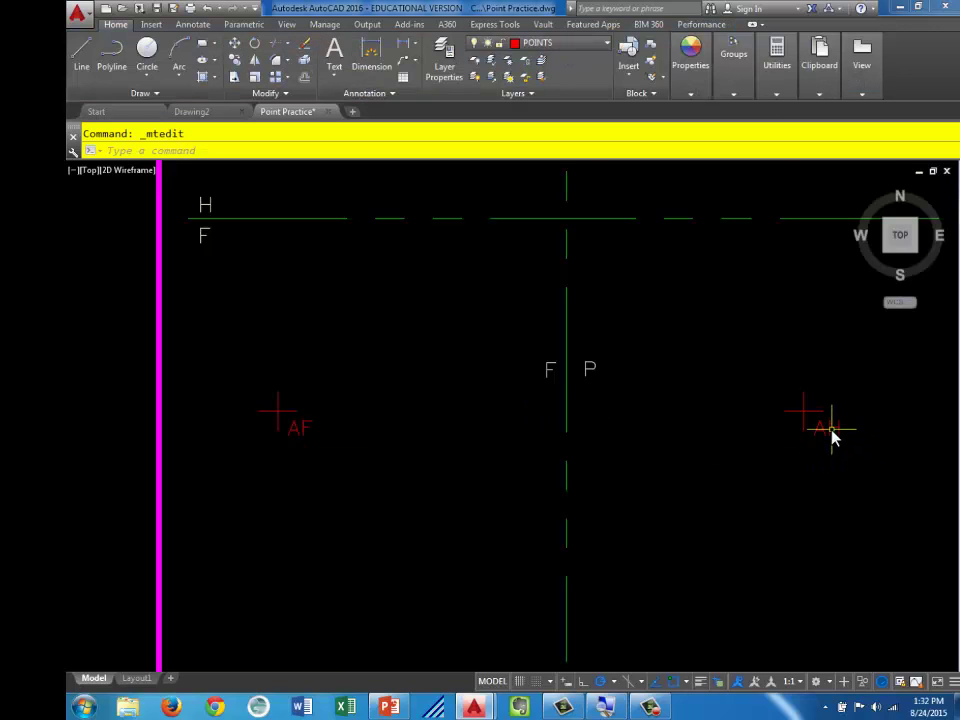
Change the right copied label from AH to AP
double_click(832, 429)
key(BackSpace)
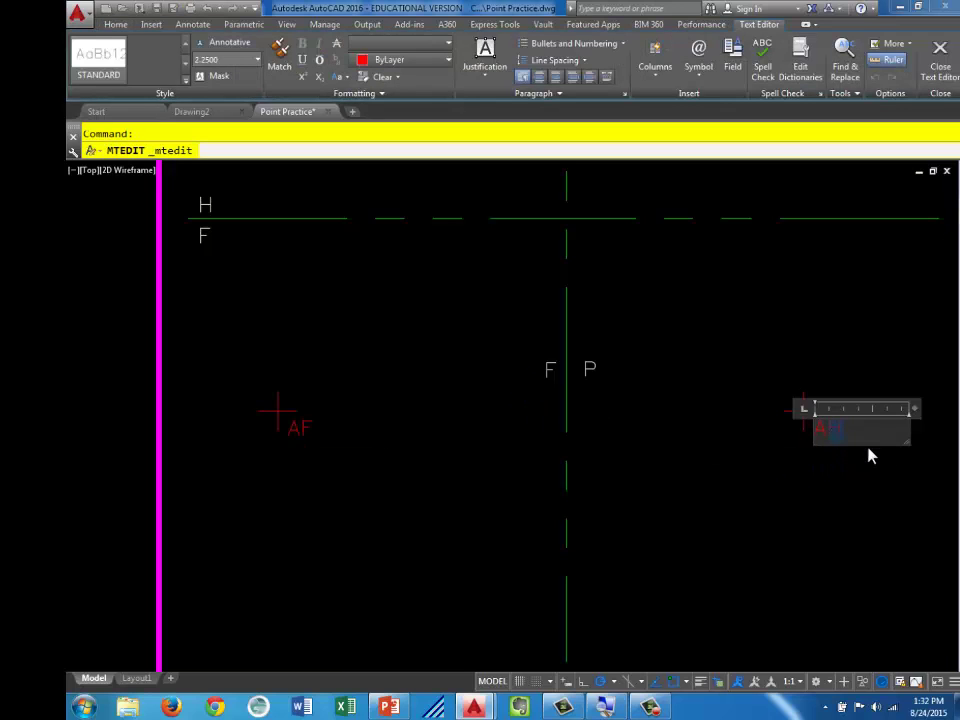
text(P)
click(806, 513)
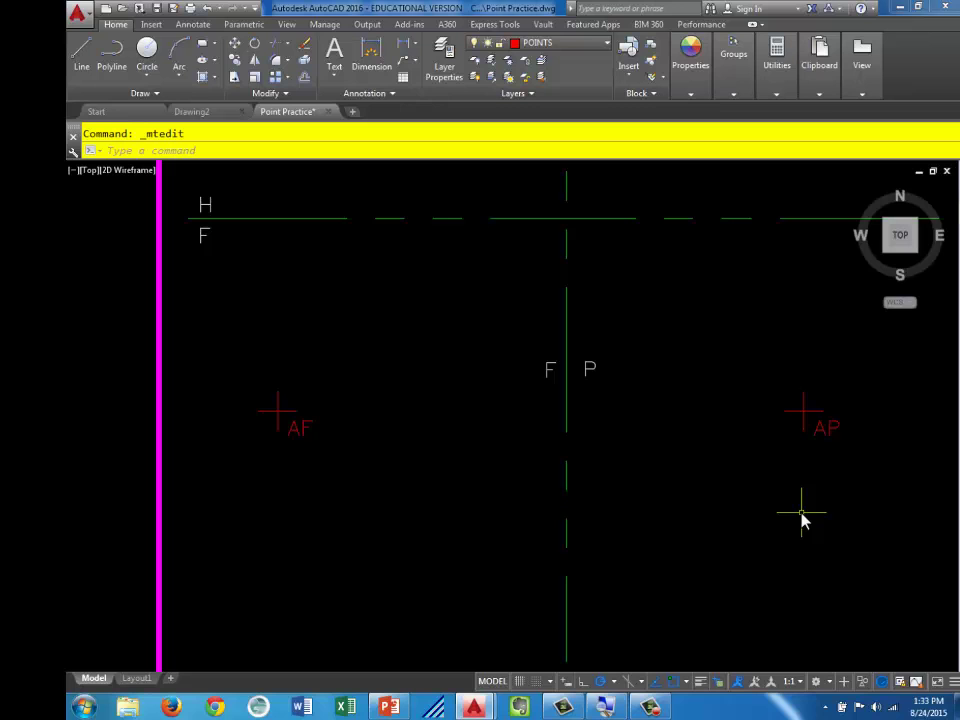
Switch the current layer to PROJECTION_LINES and move the view to the LOCATE POINT B panel
scroll(793, 521, down, 3)
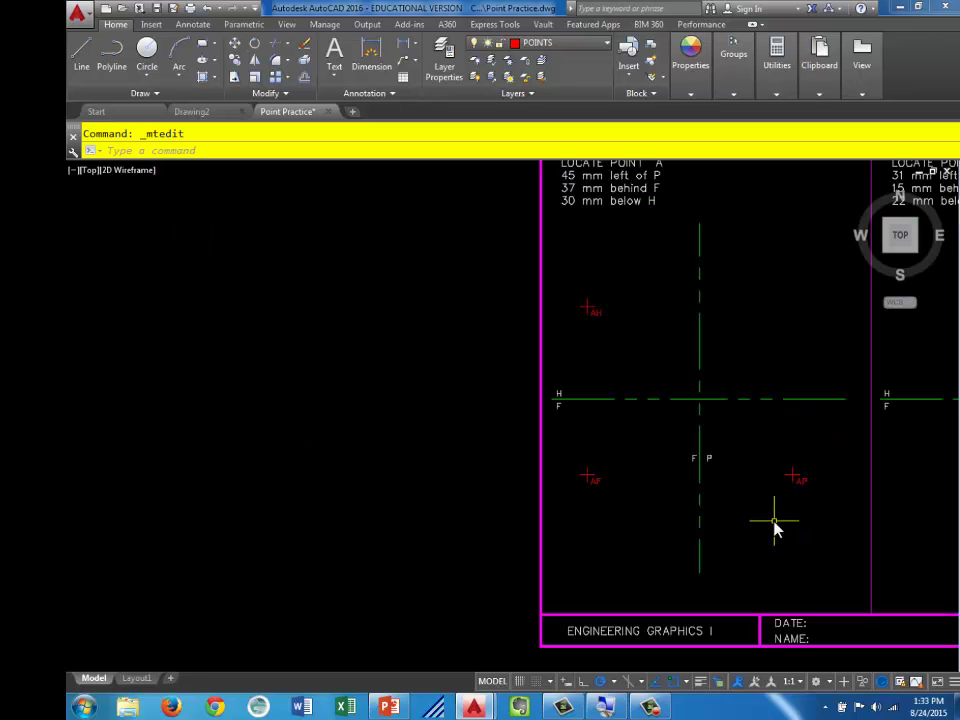
middle_drag(827, 543, 373, 553)
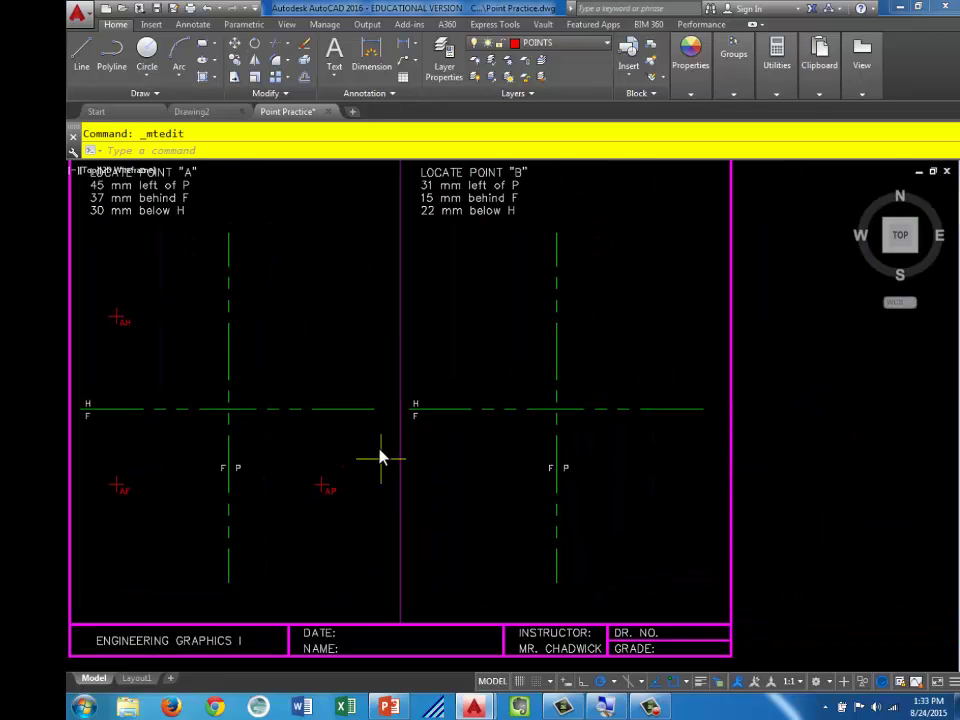
middle_drag(655, 376, 628, 407)
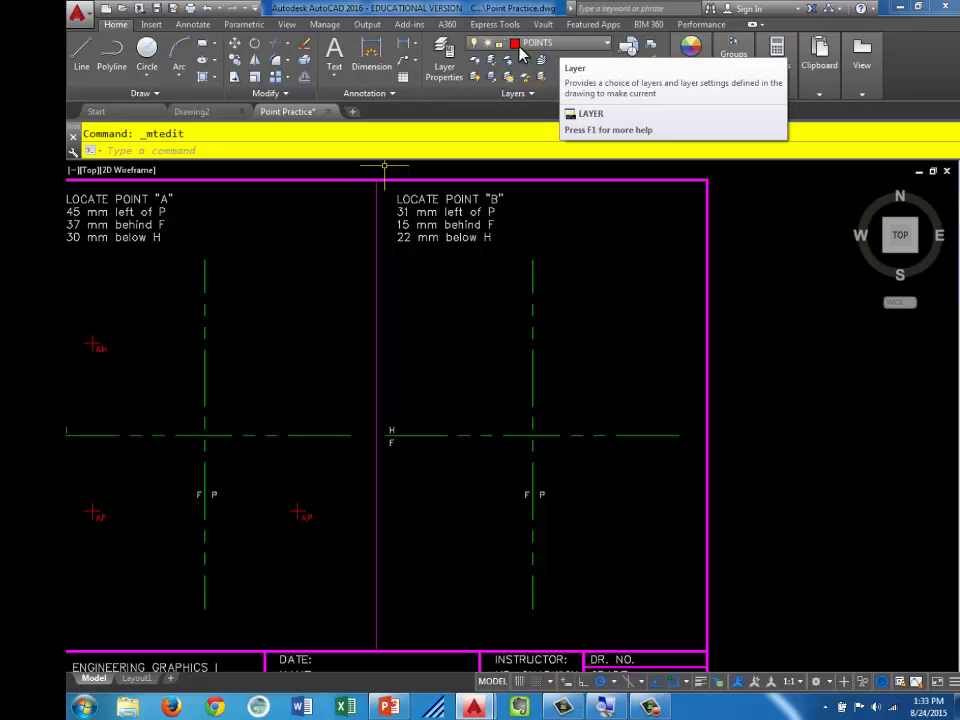
click(573, 46)
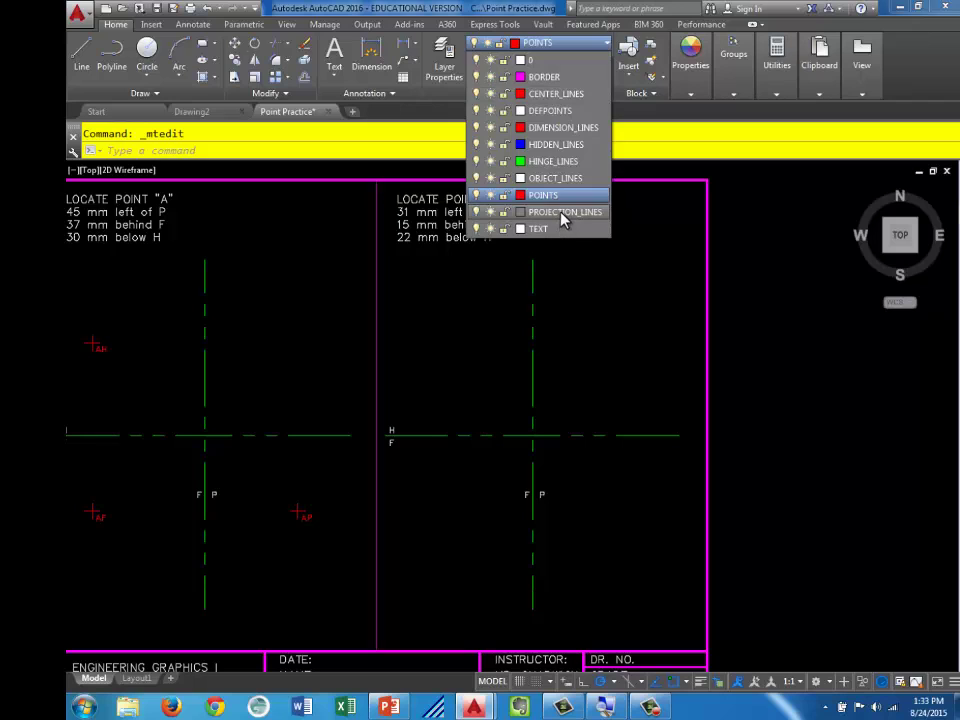
click(562, 216)
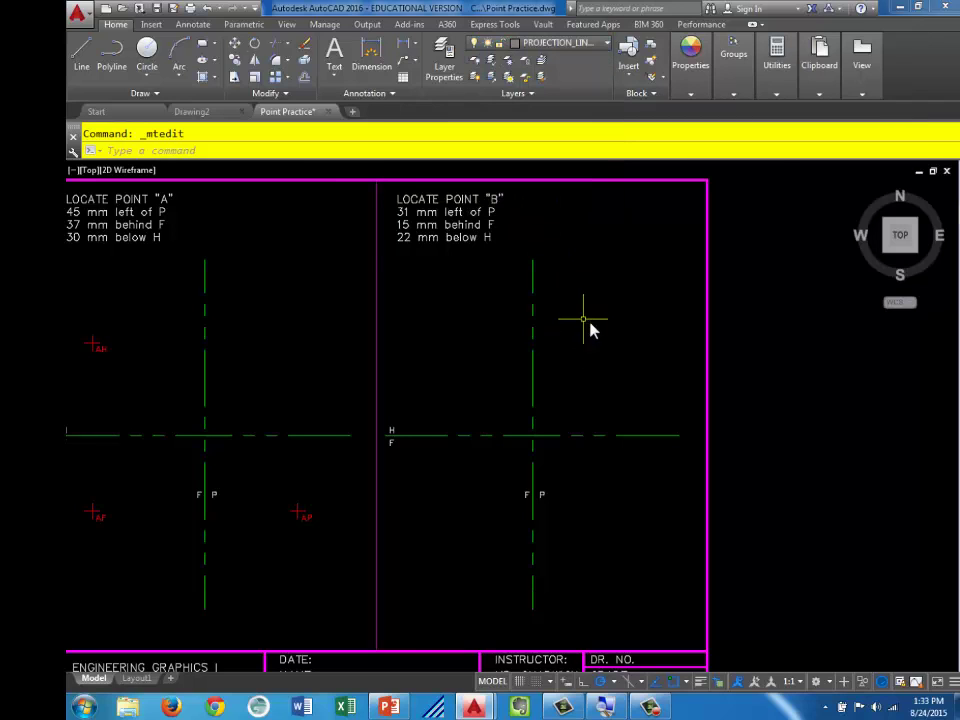
scroll(590, 328, up, 2)
middle_drag(590, 362, 596, 435)
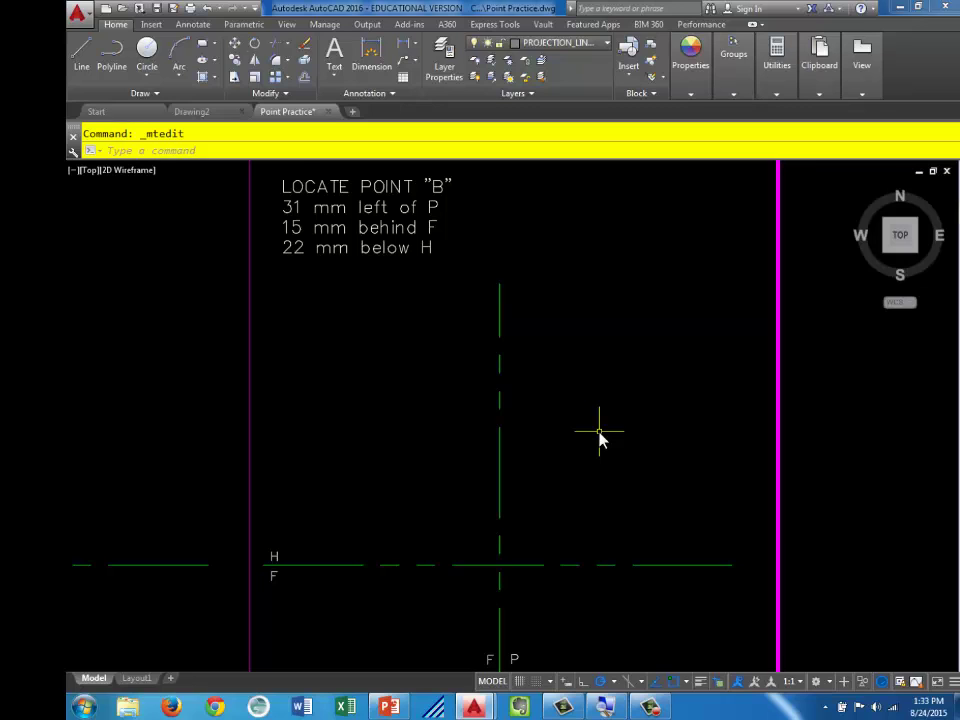
Offset the vertical F P line 31 mm to the left in the Point B panel
click(303, 78)
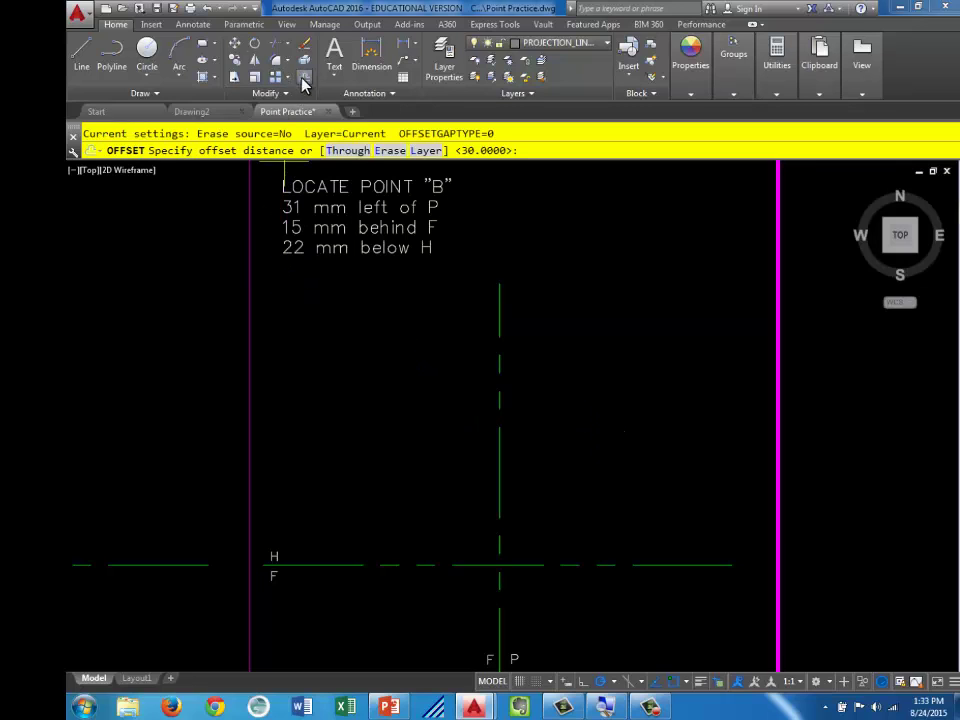
text(31)
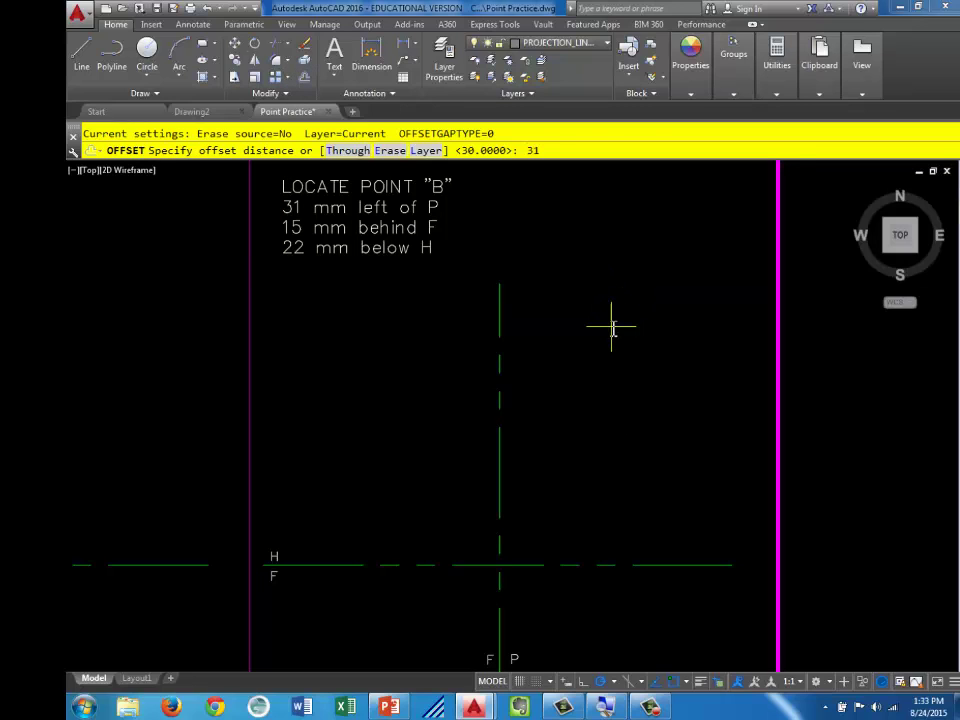
key(Return)
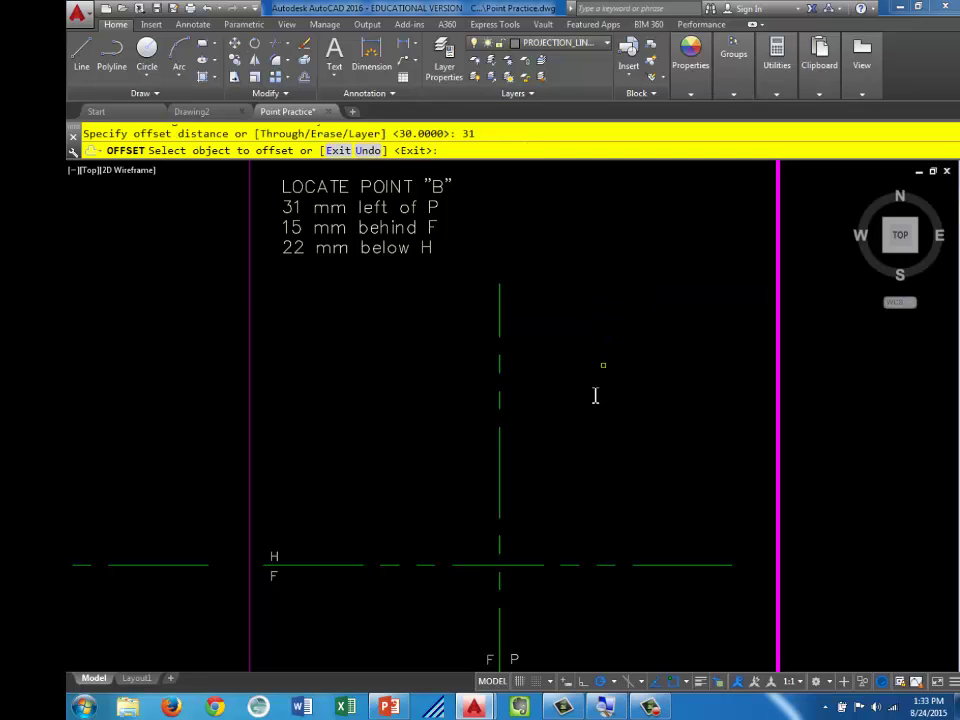
middle_drag(584, 446, 629, 240)
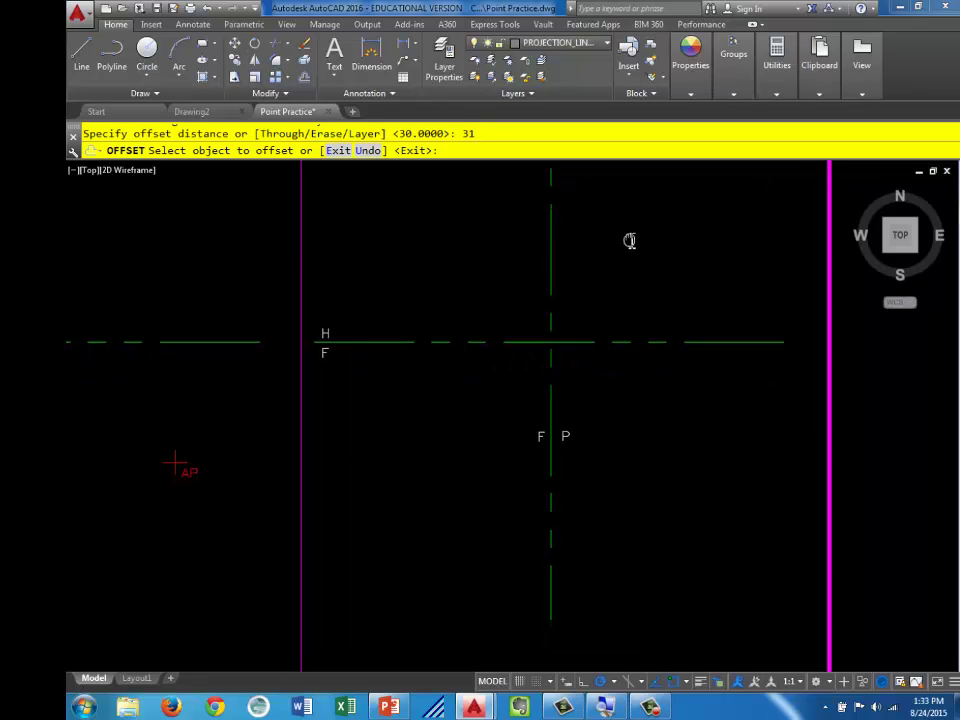
click(551, 416)
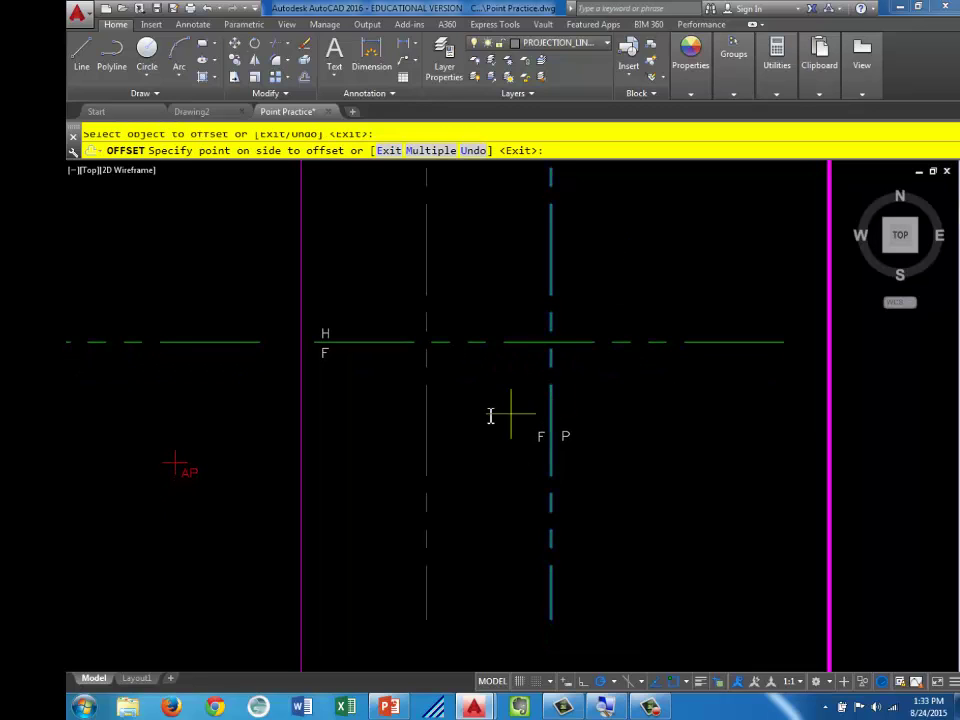
click(392, 428)
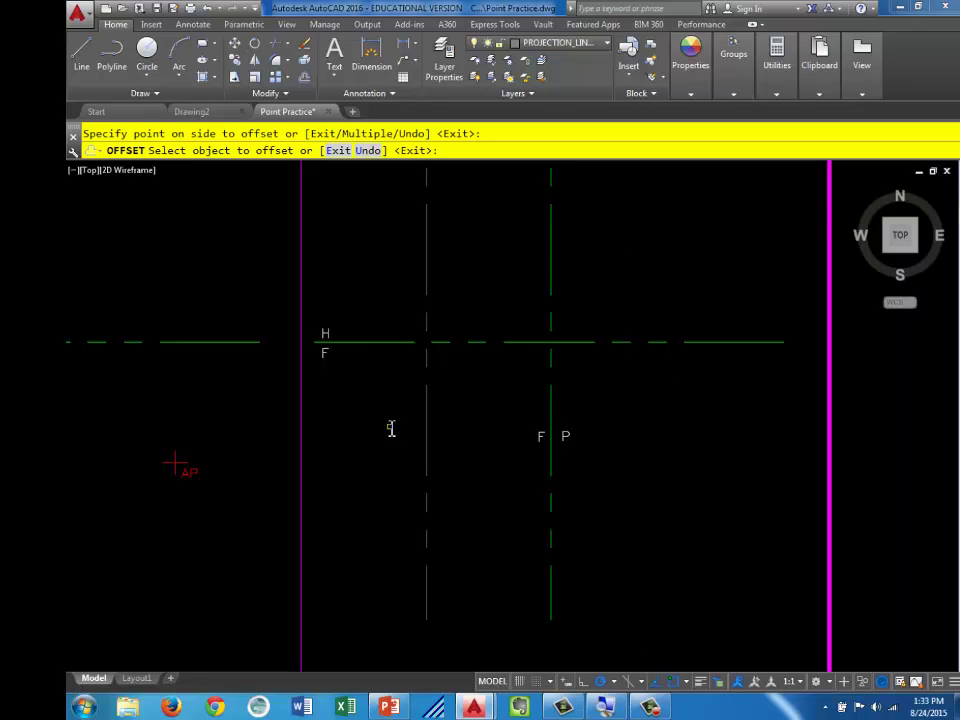
key(Escape)
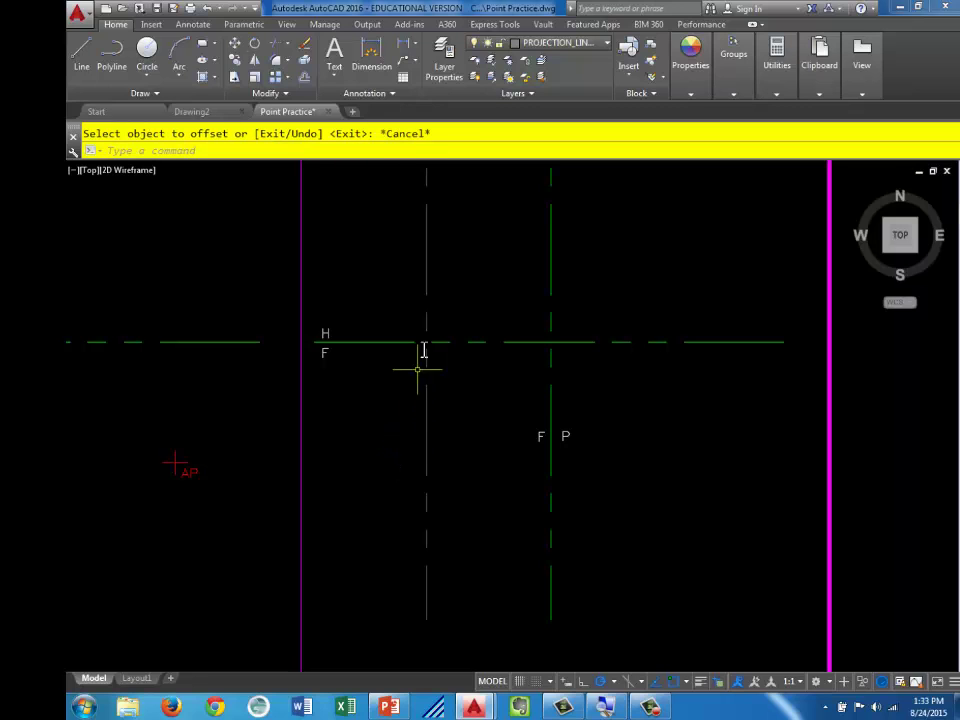
middle_drag(462, 260, 461, 340)
scroll(463, 302, down, 2)
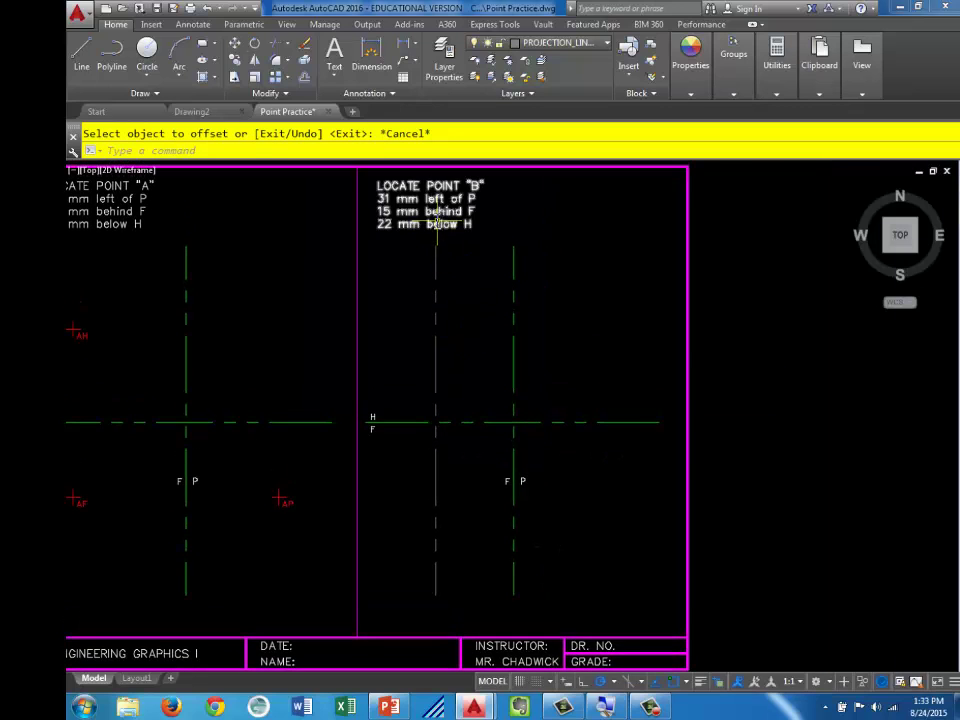
scroll(476, 258, up, 2)
middle_drag(476, 279, 480, 317)
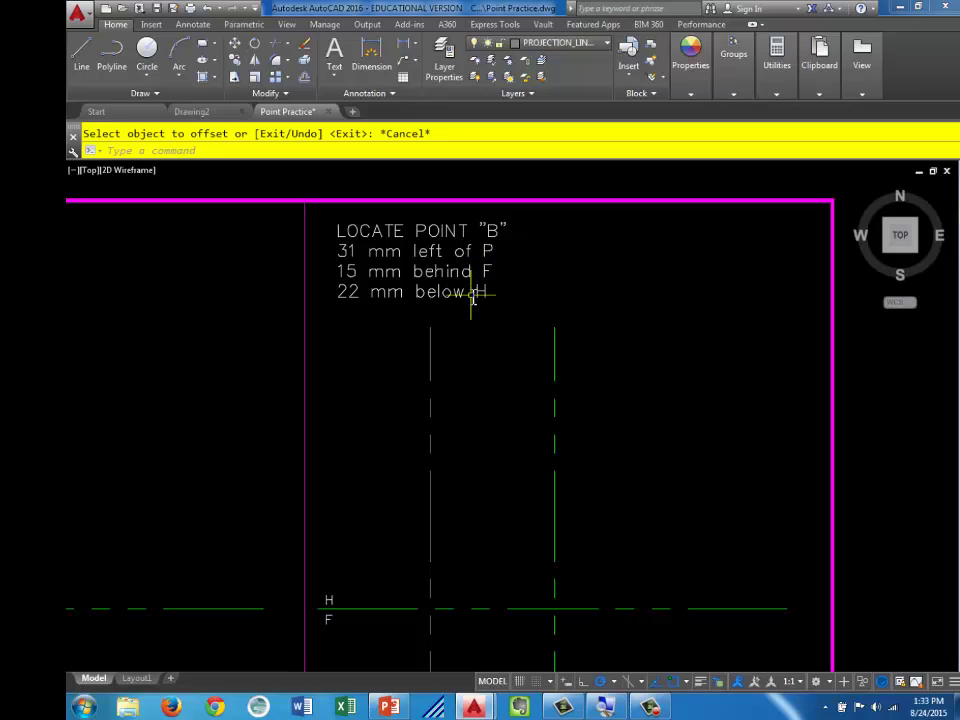
Offset the fold line upward and the vertical projection line rightward by 15 mm
click(306, 79)
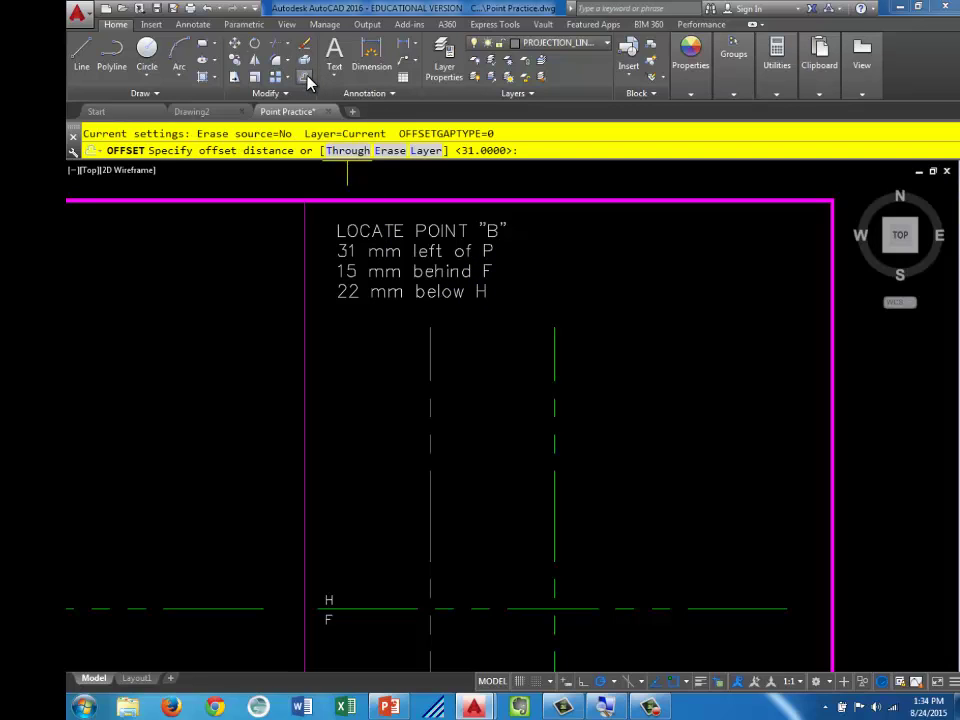
text(15)
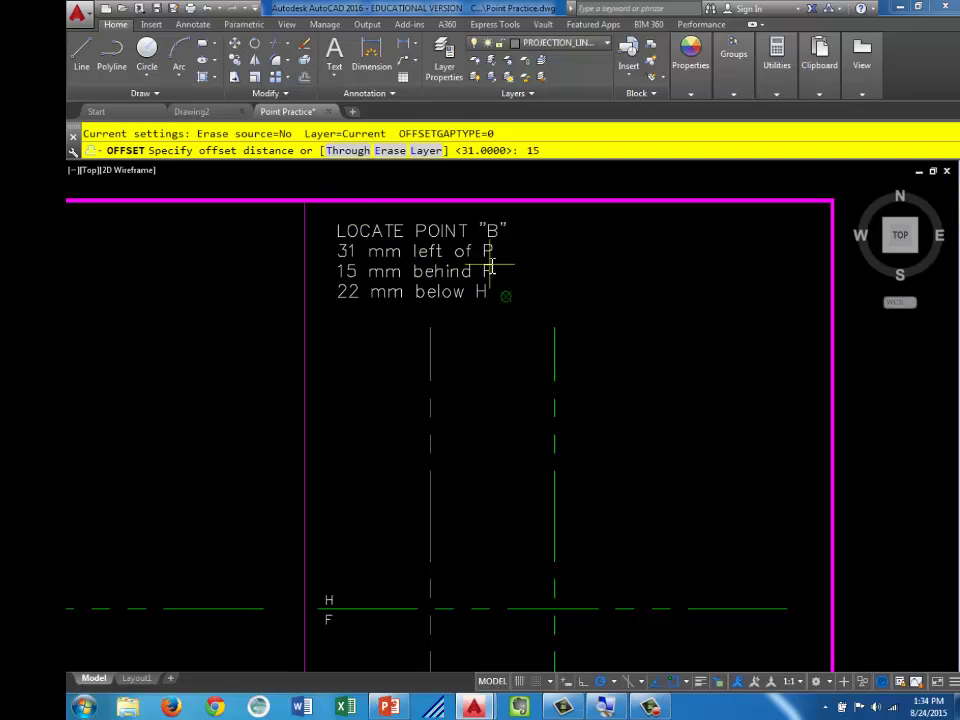
key(Return)
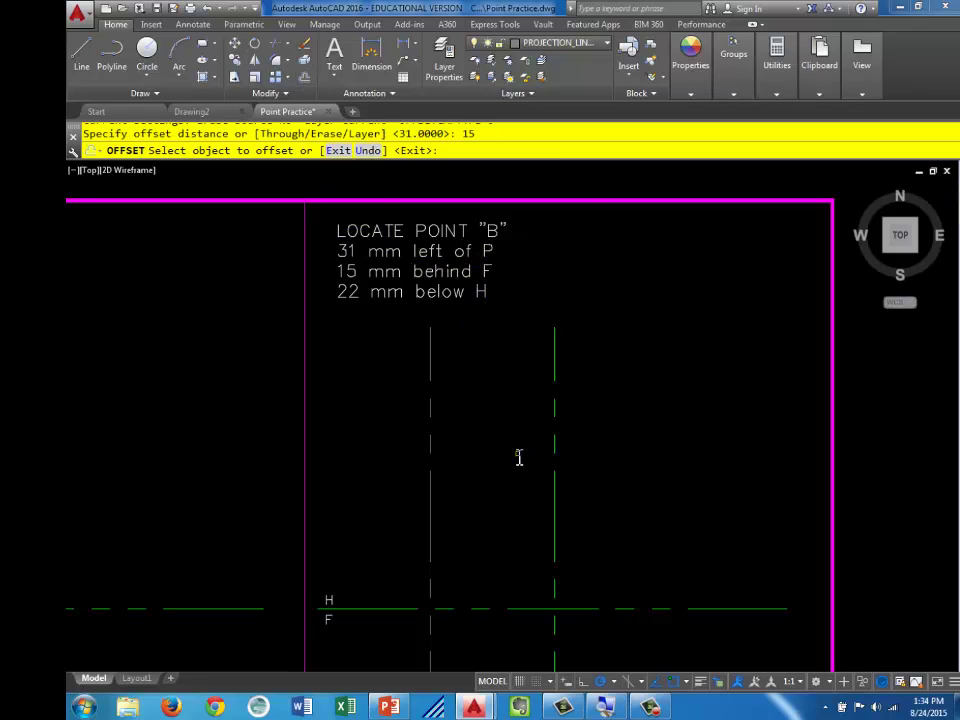
middle_drag(519, 456, 482, 242)
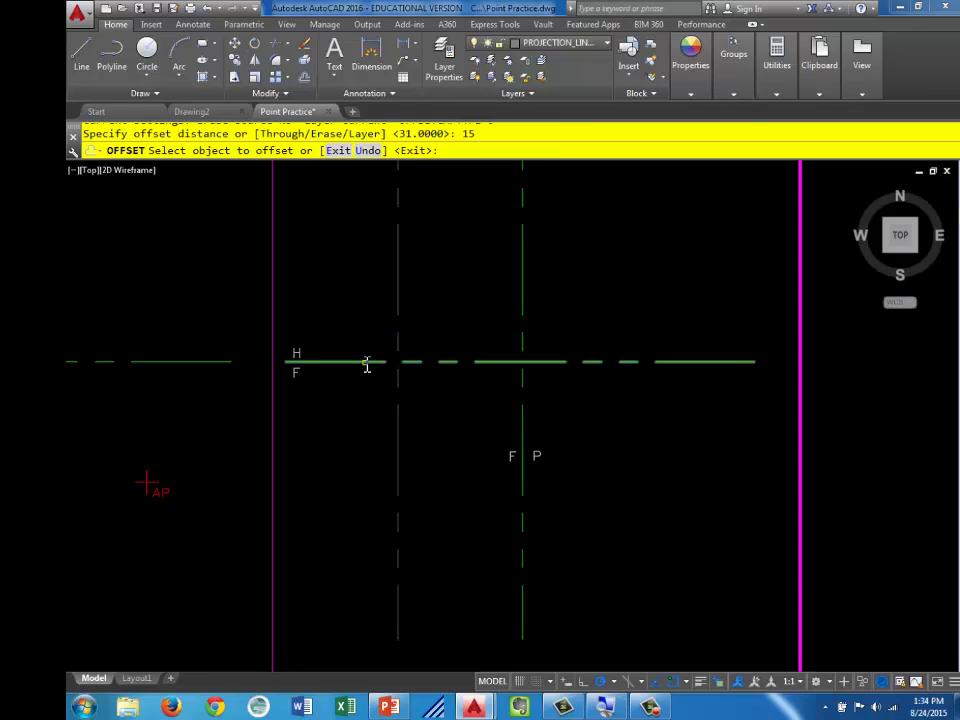
click(367, 362)
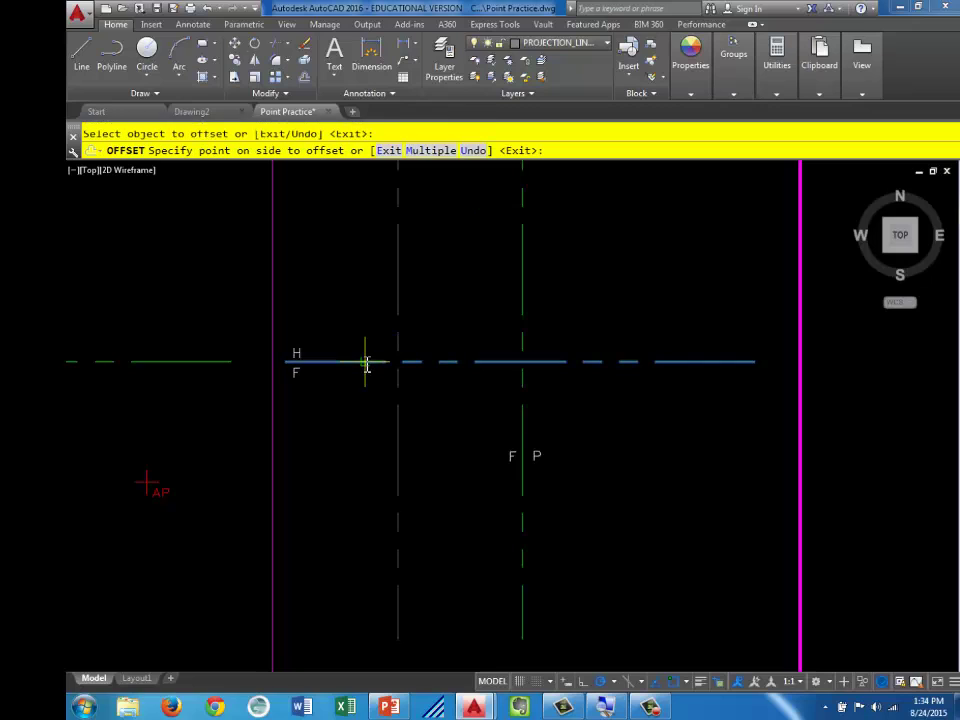
click(362, 245)
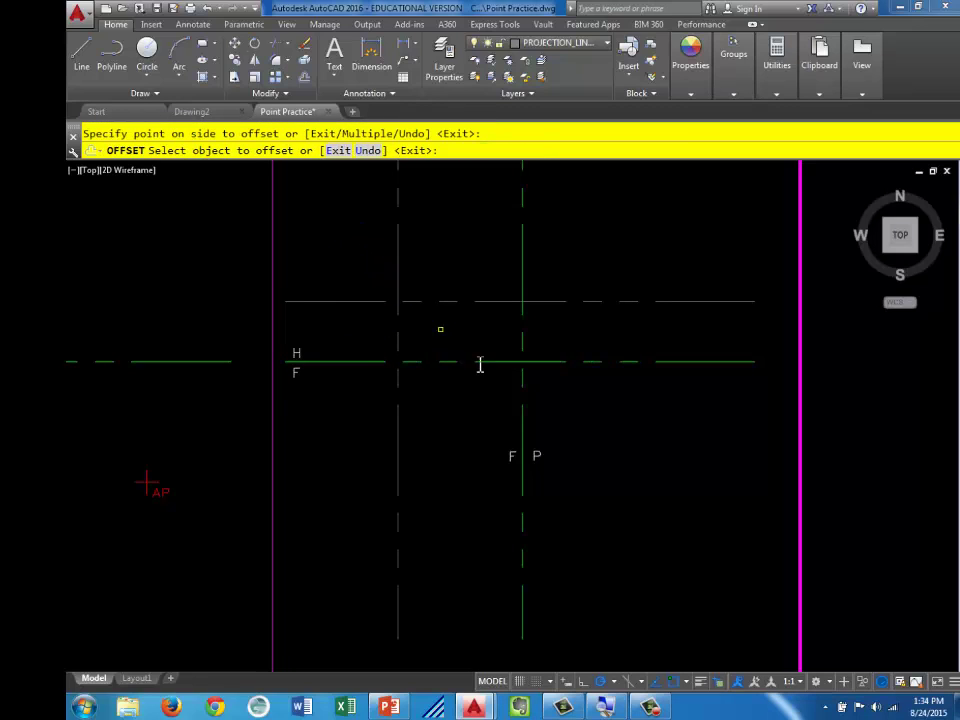
click(524, 430)
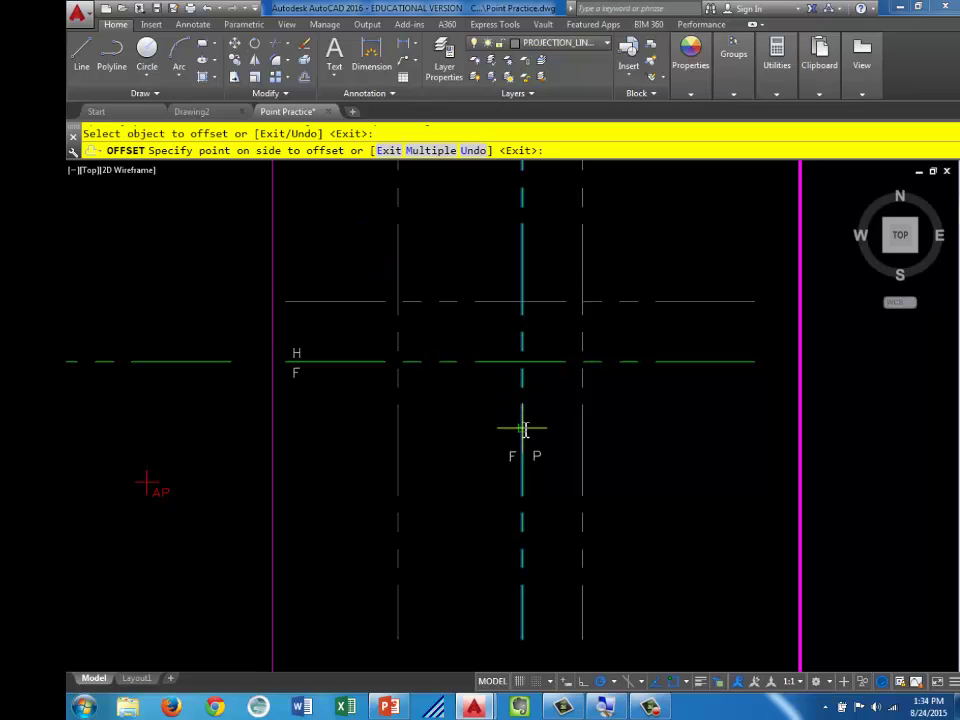
click(690, 437)
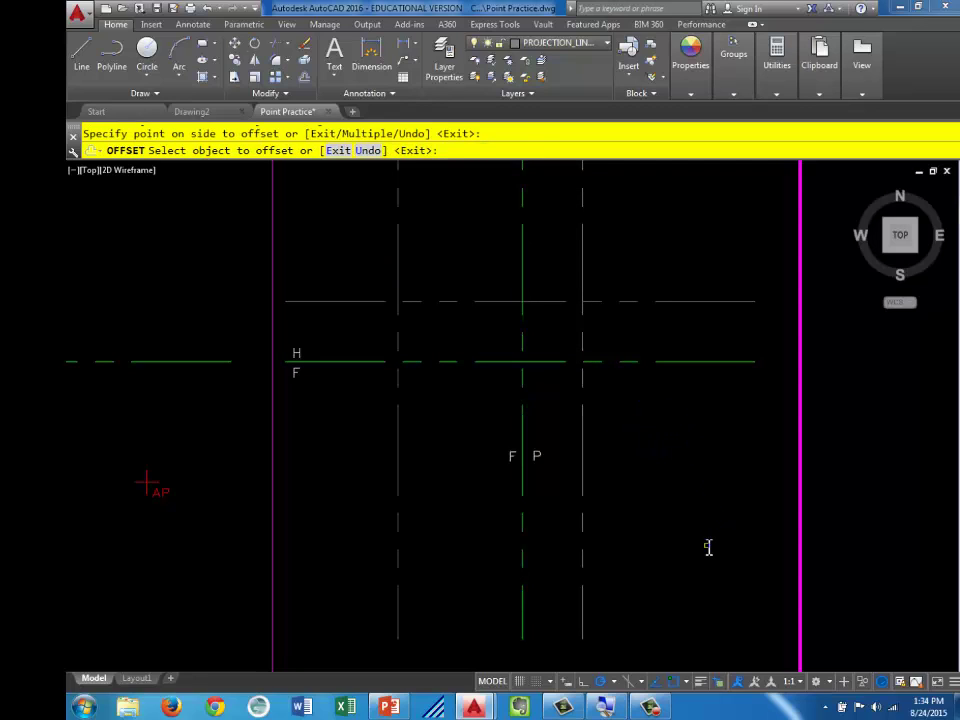
key(Escape)
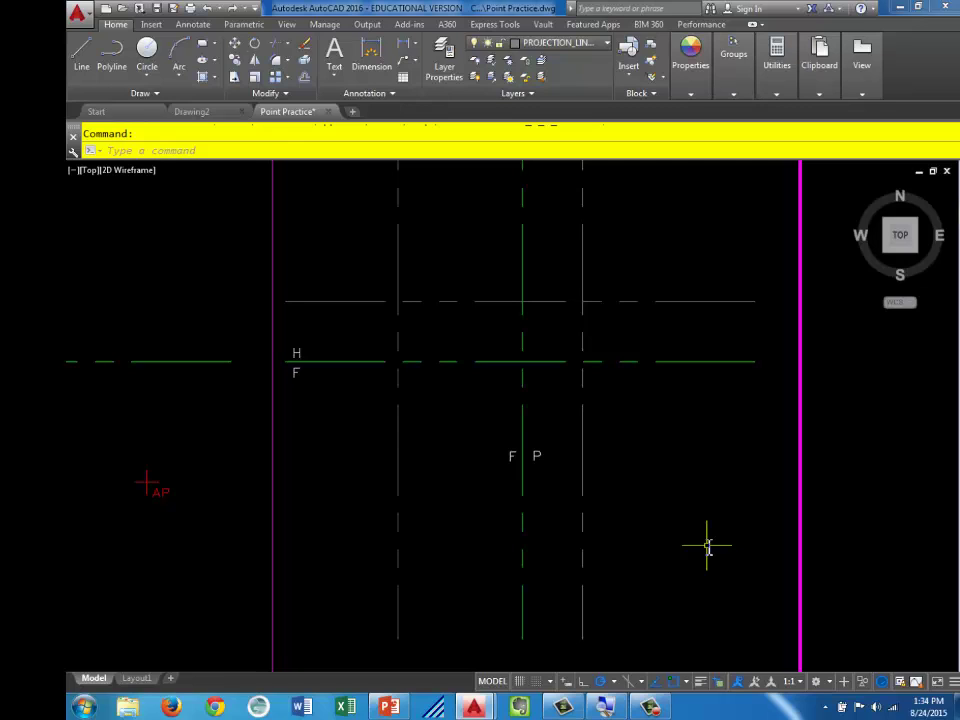
middle_drag(422, 272, 430, 500)
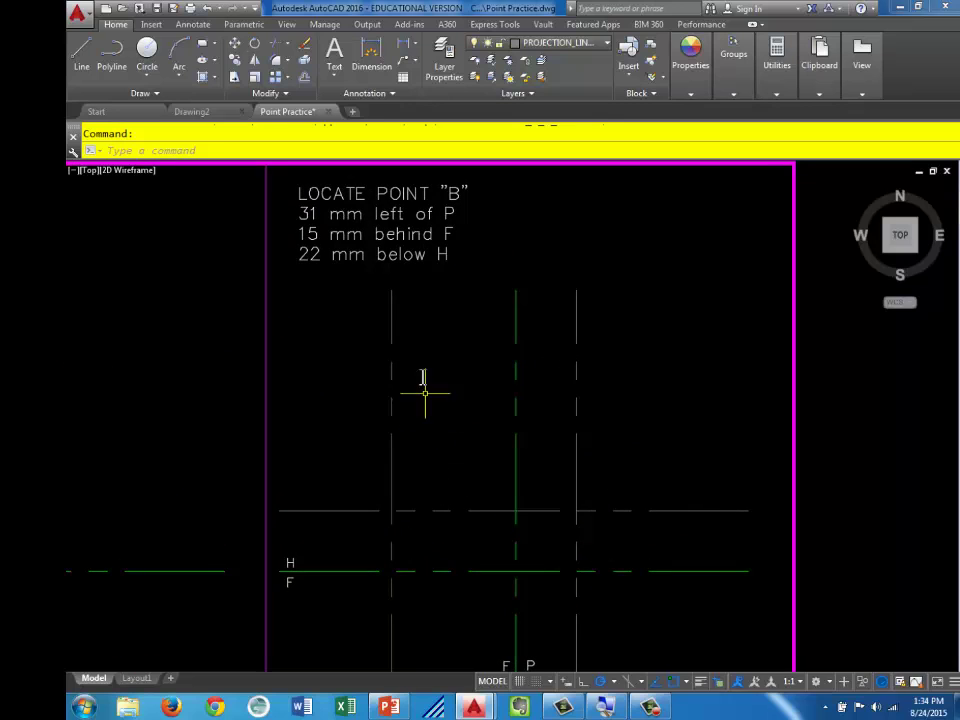
mouse_move(493, 484)
middle_down()
mouse_move(506, 424)
mouse_move(482, 245)
middle_up()
Offset the fold line 22 units downward
click(304, 77)
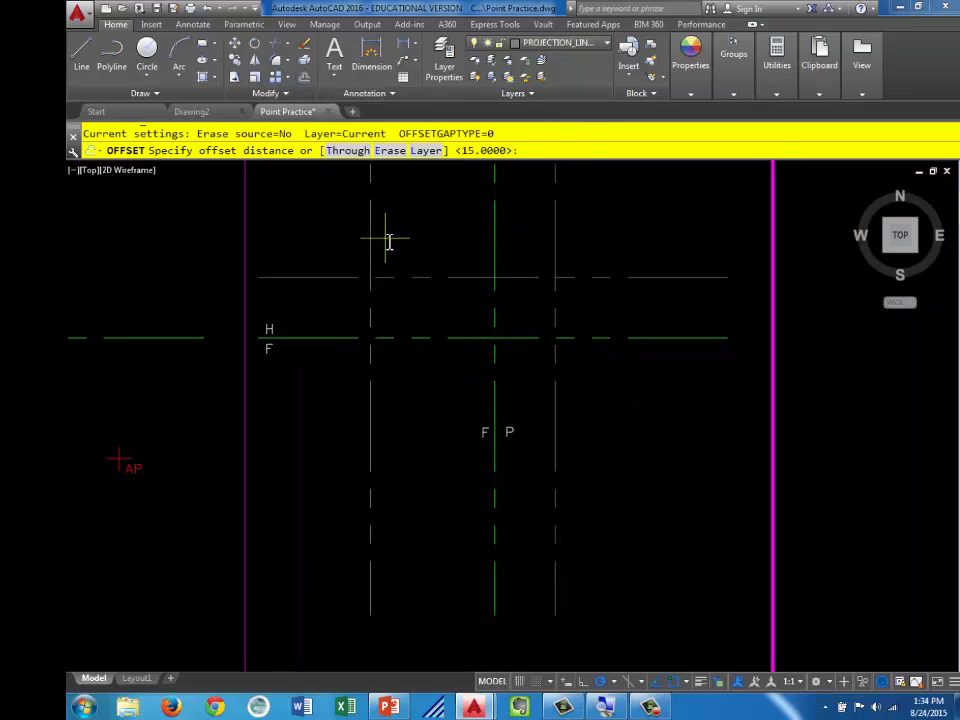
text(22)
key(Return)
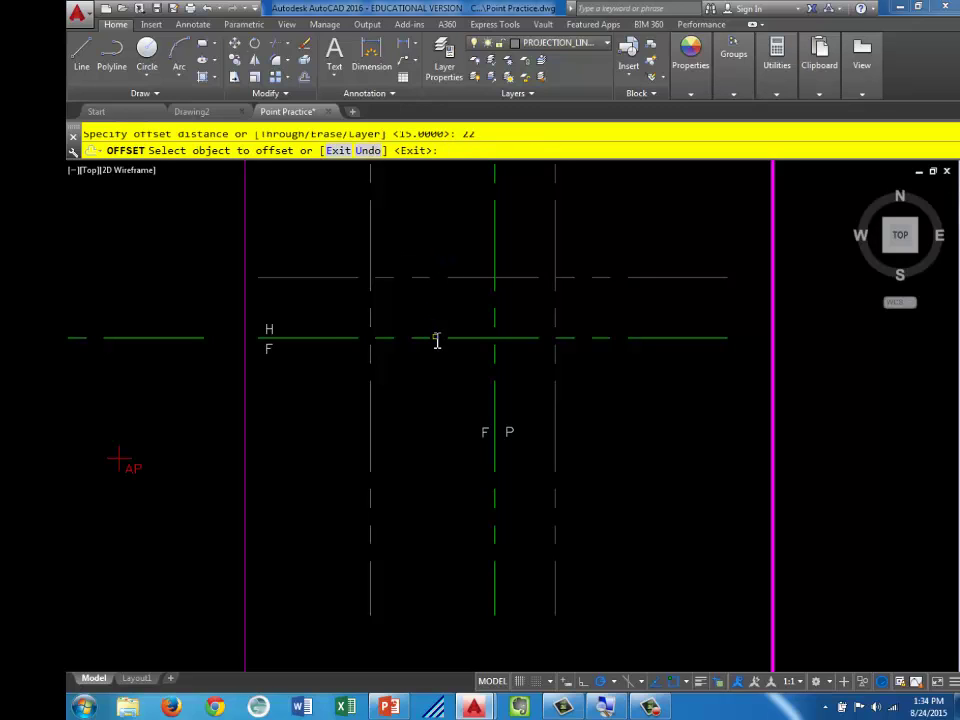
click(430, 338)
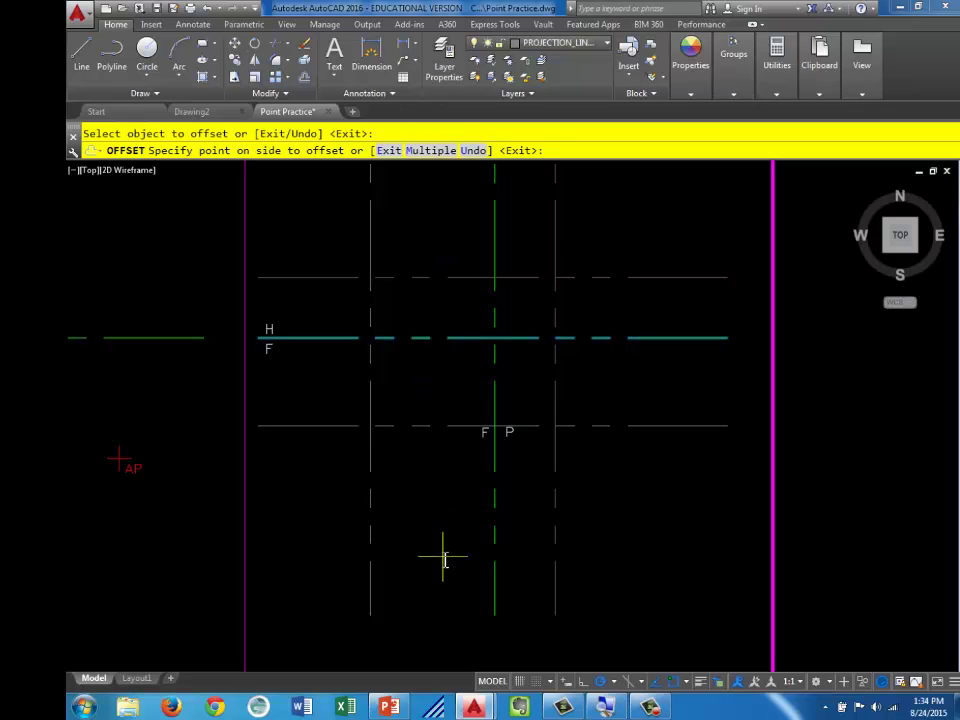
click(444, 560)
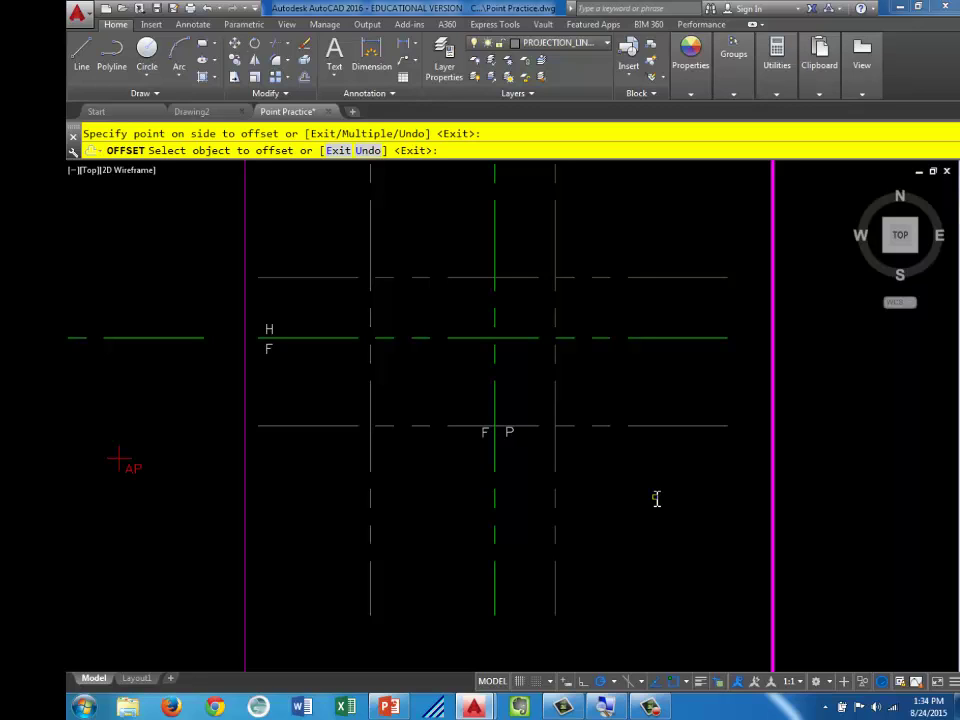
key(Escape)
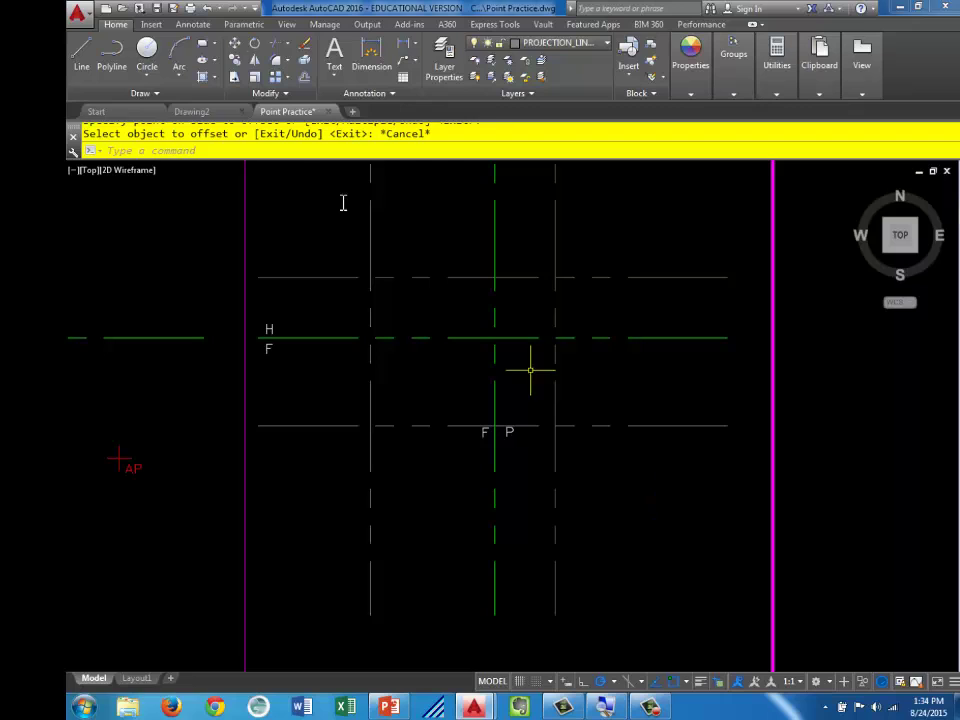
On the POINTS layer, place points at point B's upper, lower-left and lower-right intersections
click(605, 43)
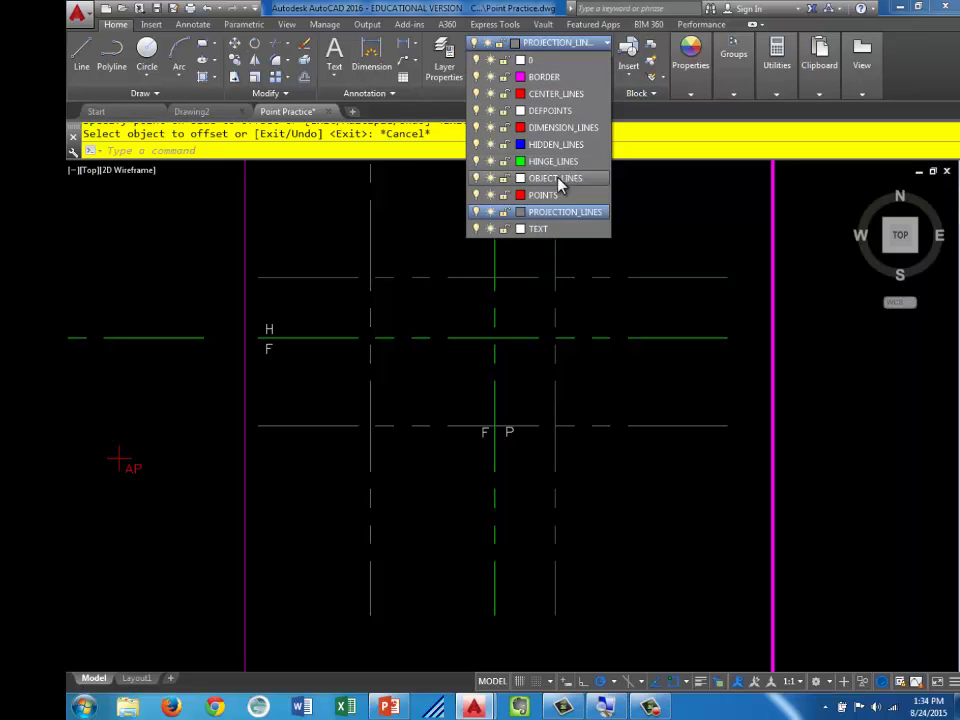
click(546, 195)
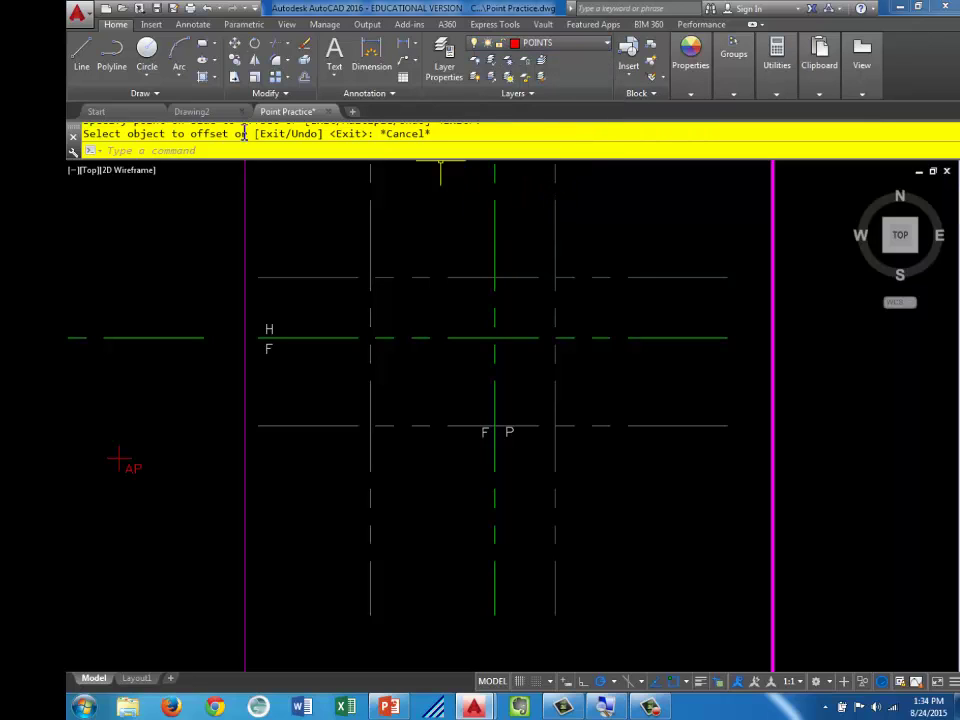
click(158, 93)
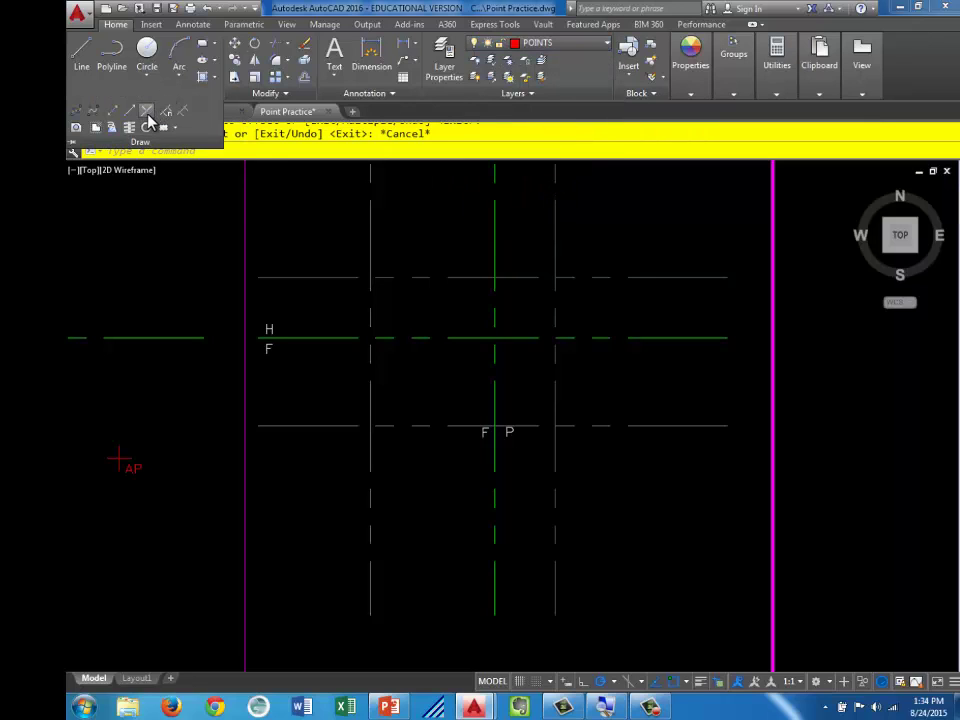
click(155, 112)
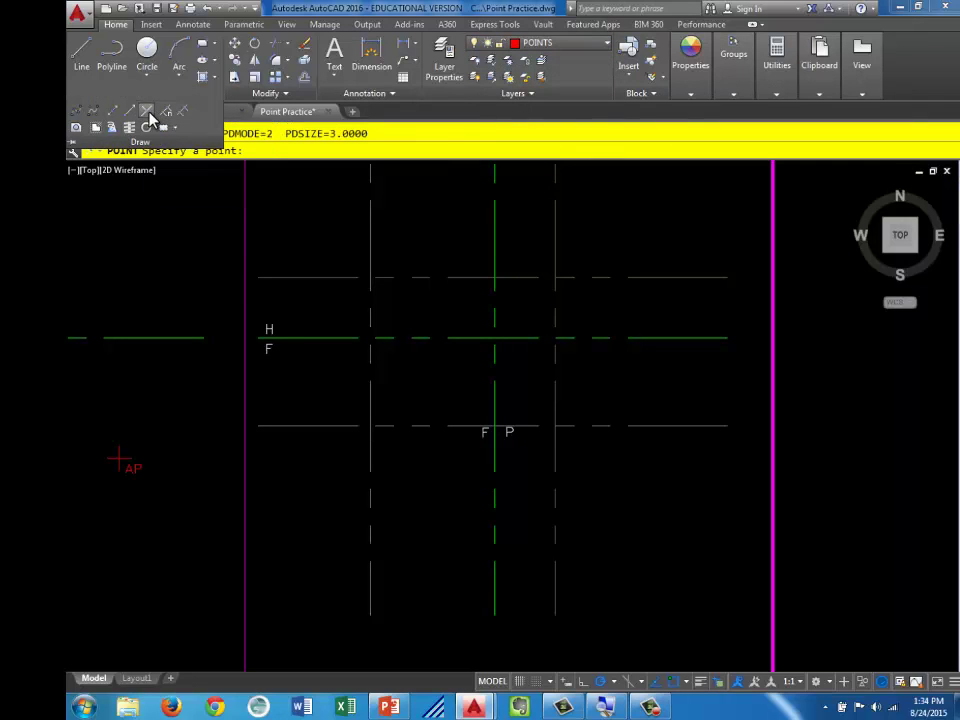
click(371, 278)
click(371, 428)
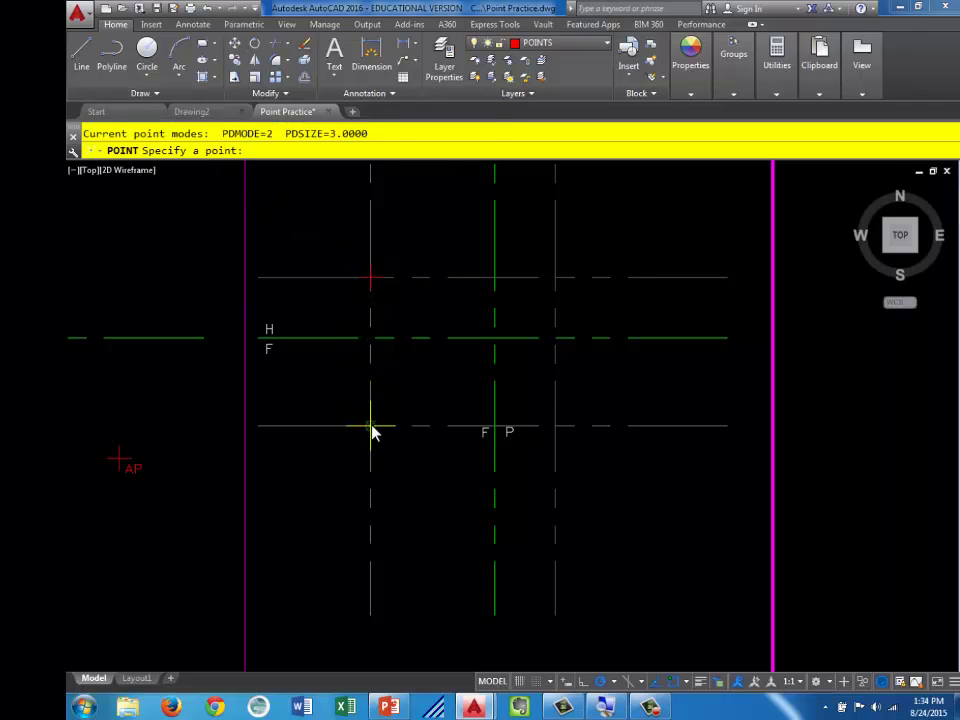
click(557, 429)
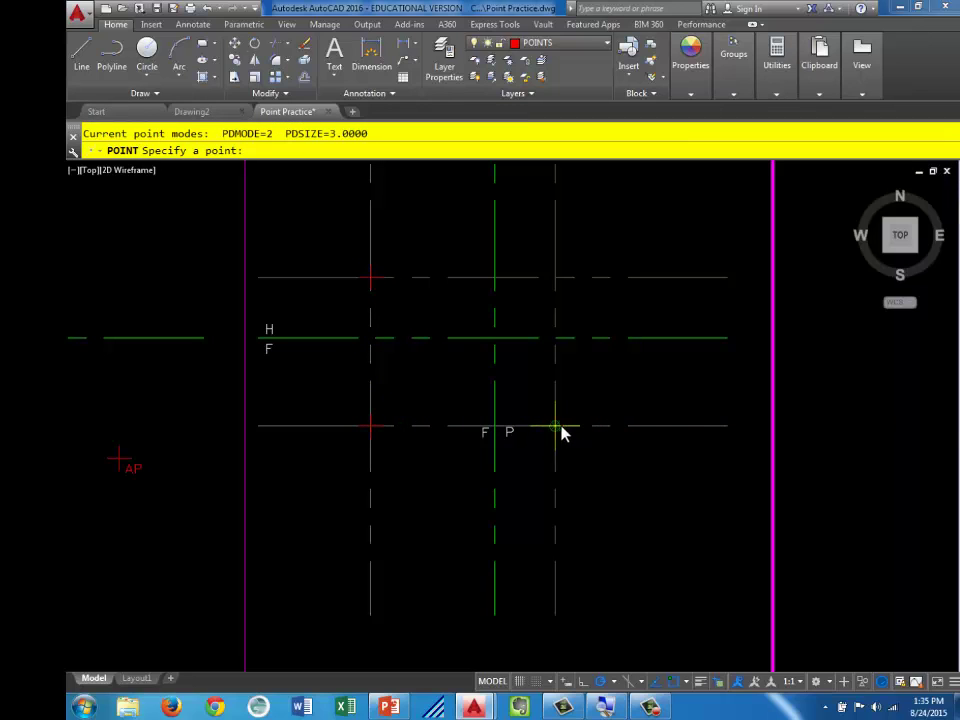
key(Escape)
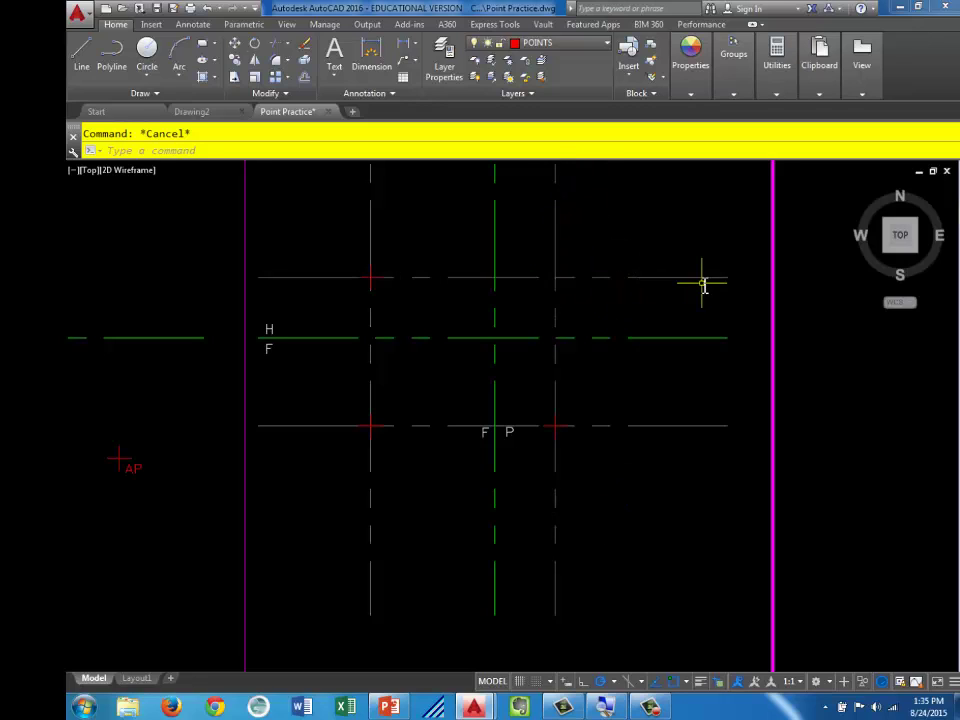
Erase the four construction lines around point B's markers
click(601, 253)
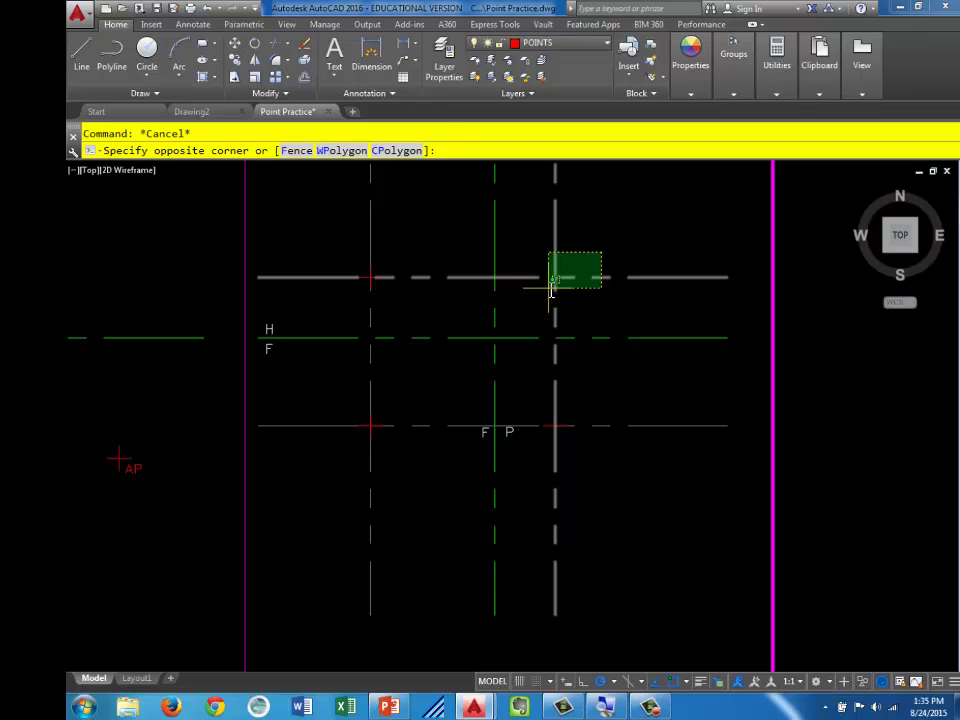
click(550, 290)
click(428, 425)
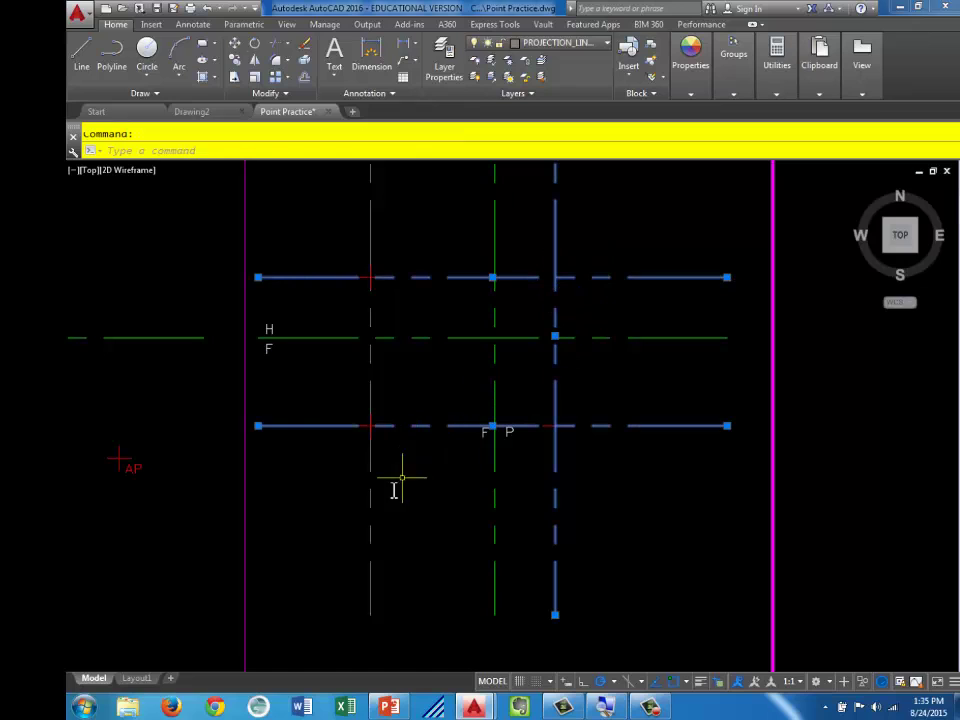
click(402, 478)
click(290, 575)
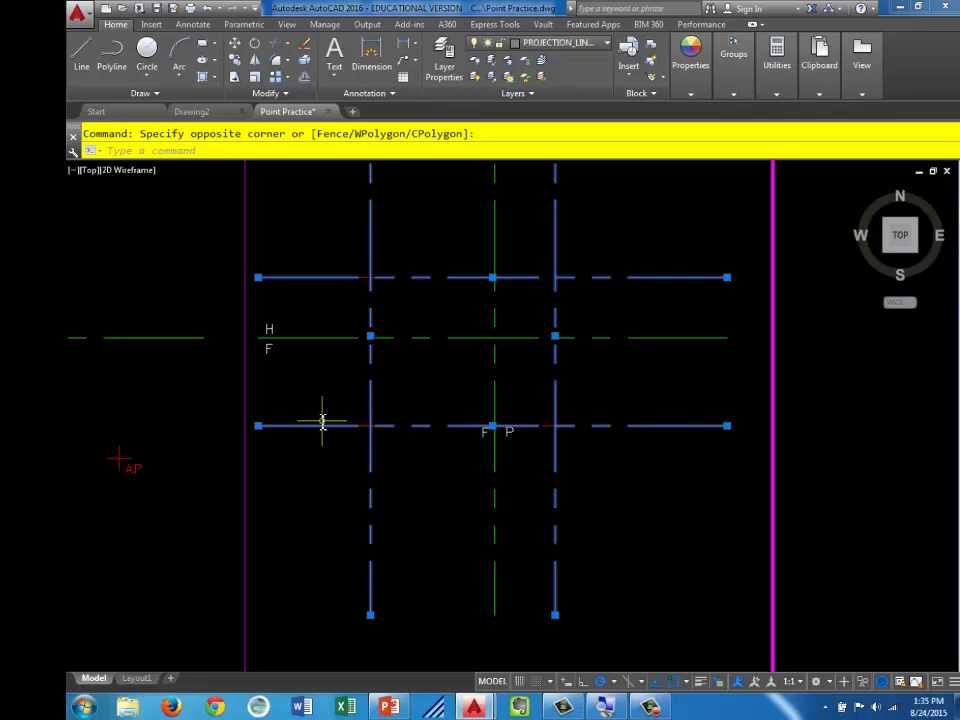
key(Delete)
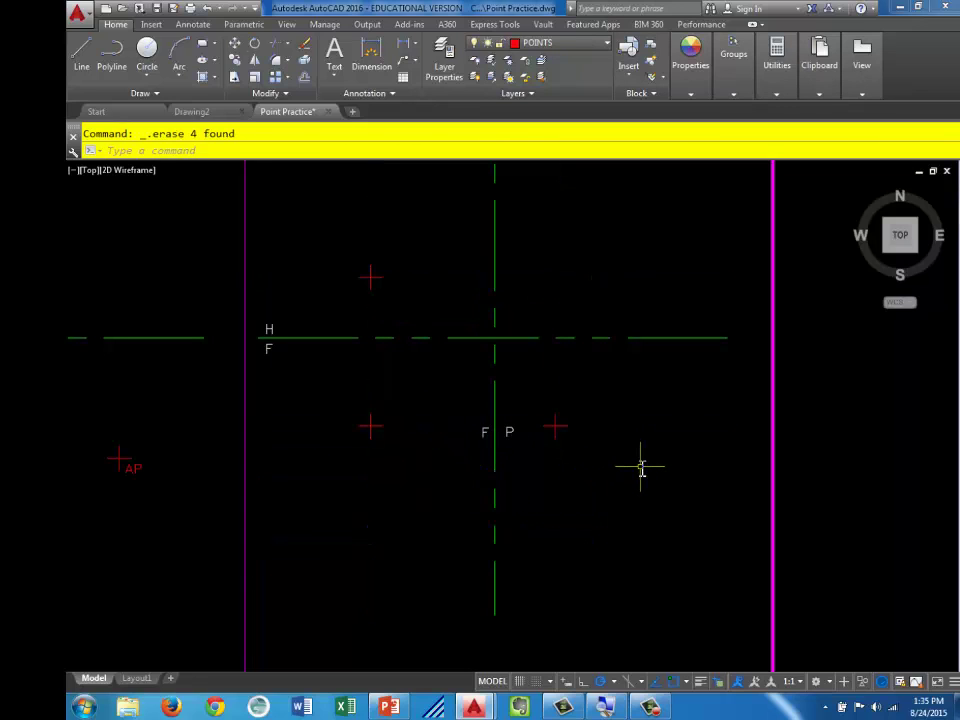
middle_drag(311, 489, 358, 501)
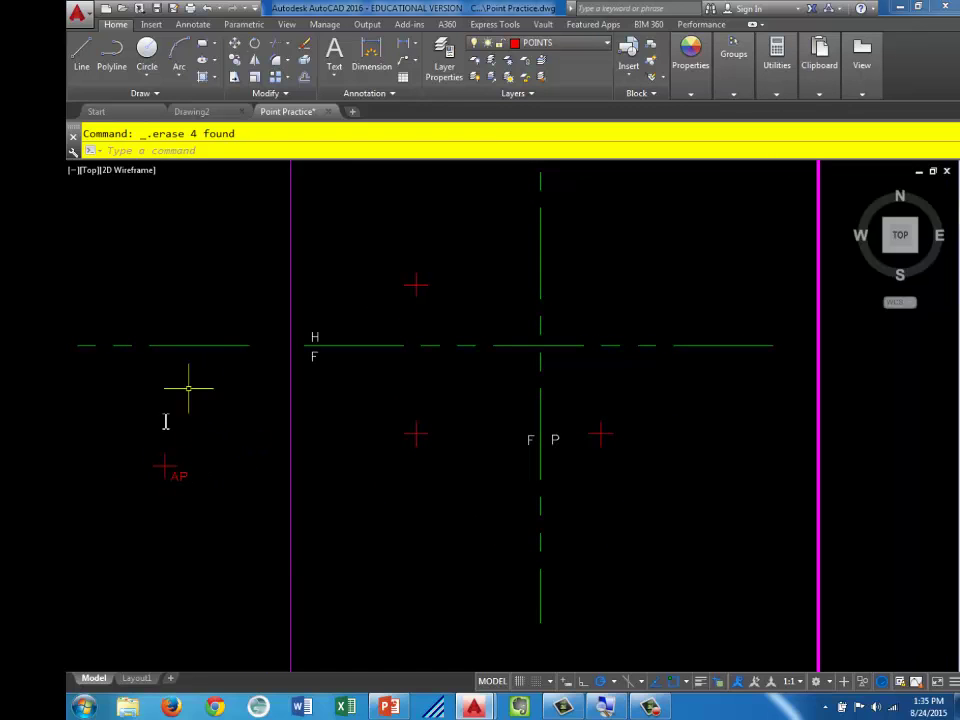
Copy the AP label onto point B's upper, lower-left and lower-right markers
click(173, 471)
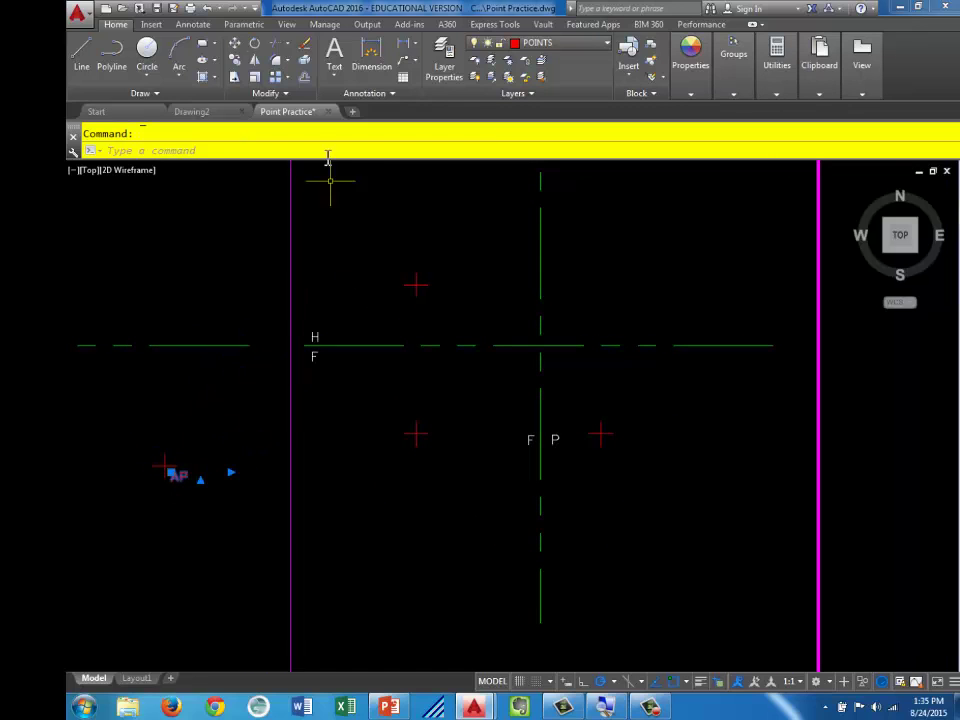
click(235, 60)
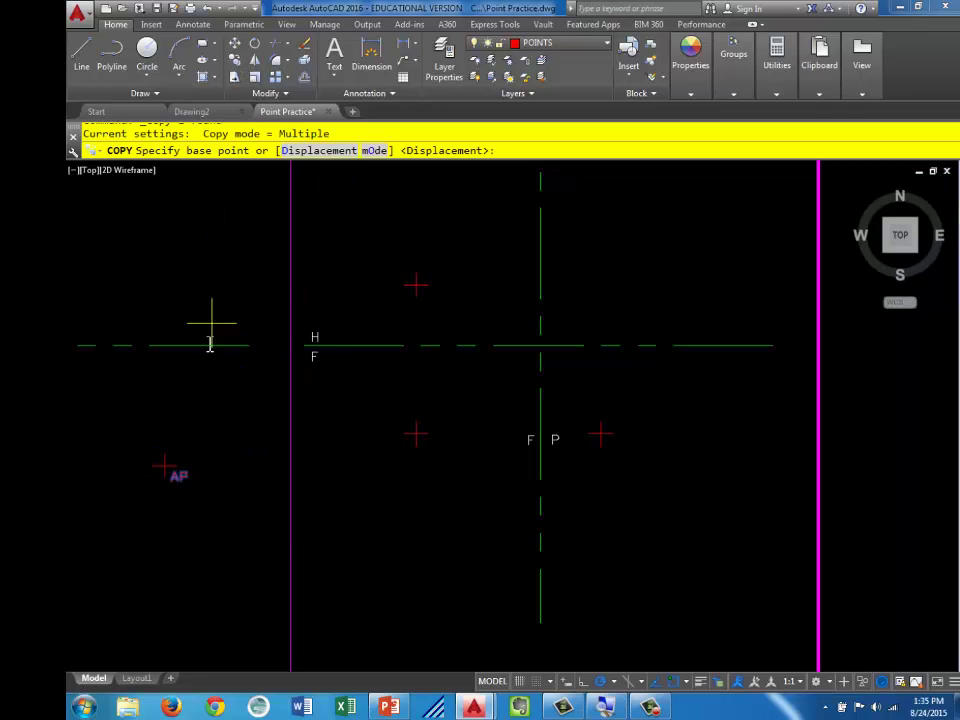
click(169, 466)
click(416, 285)
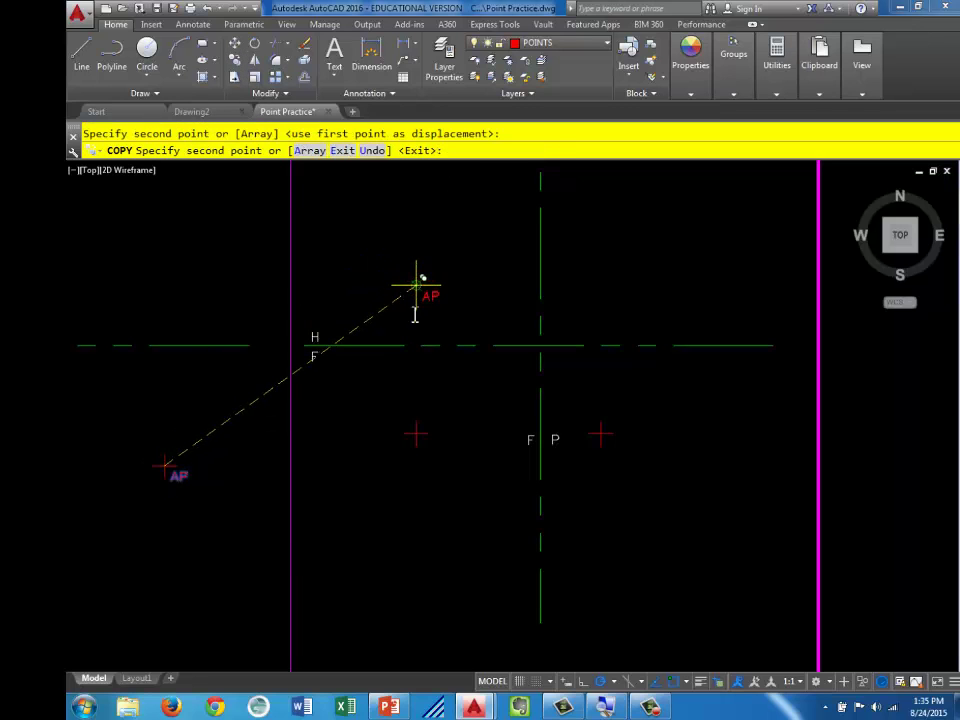
click(417, 435)
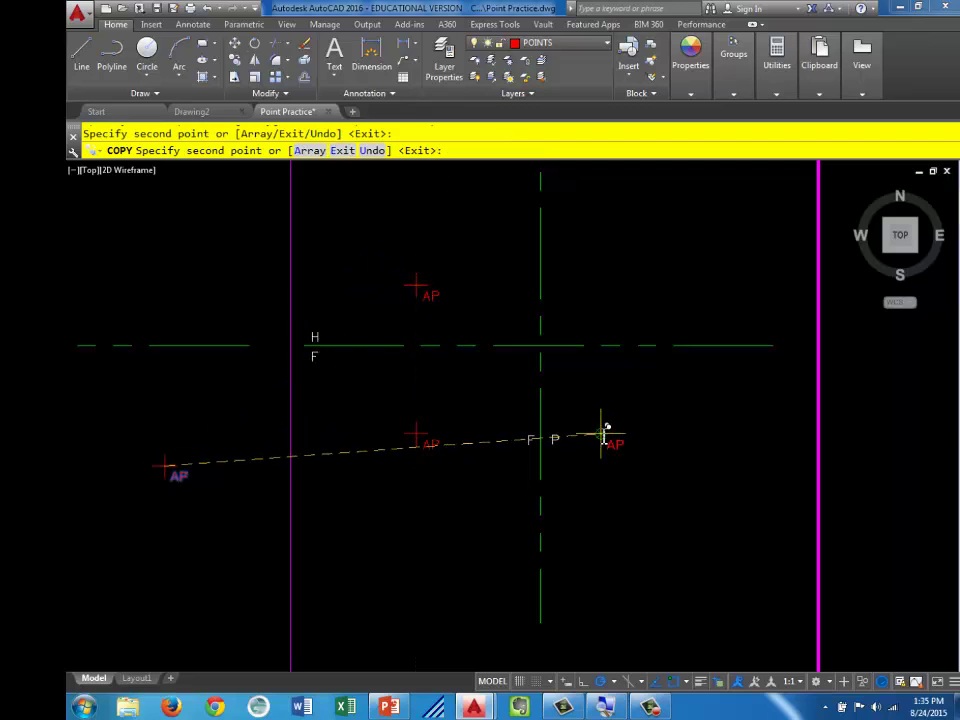
click(601, 435)
key(Escape)
Retype the three copied labels as BH, BF and BP
double_click(430, 294)
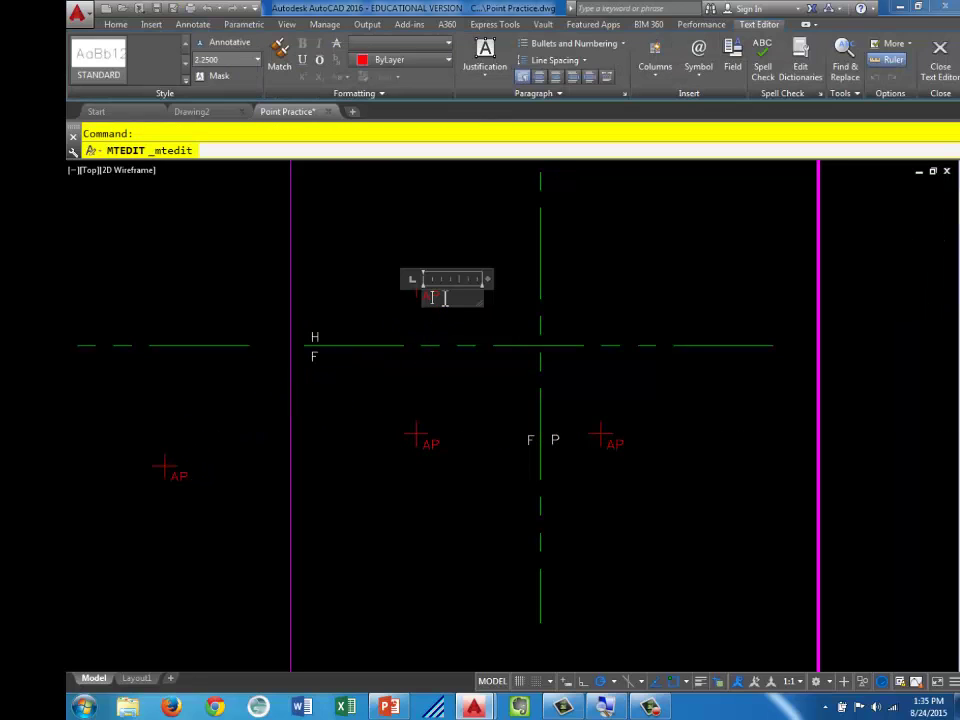
text(BH)
click(442, 452)
double_click(433, 451)
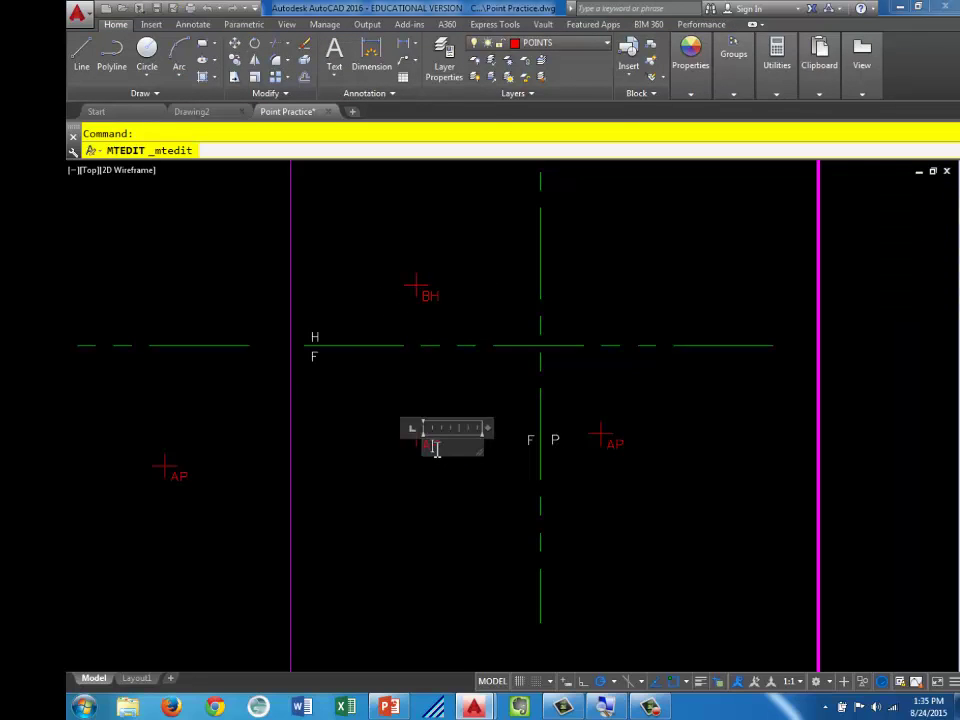
text(BF)
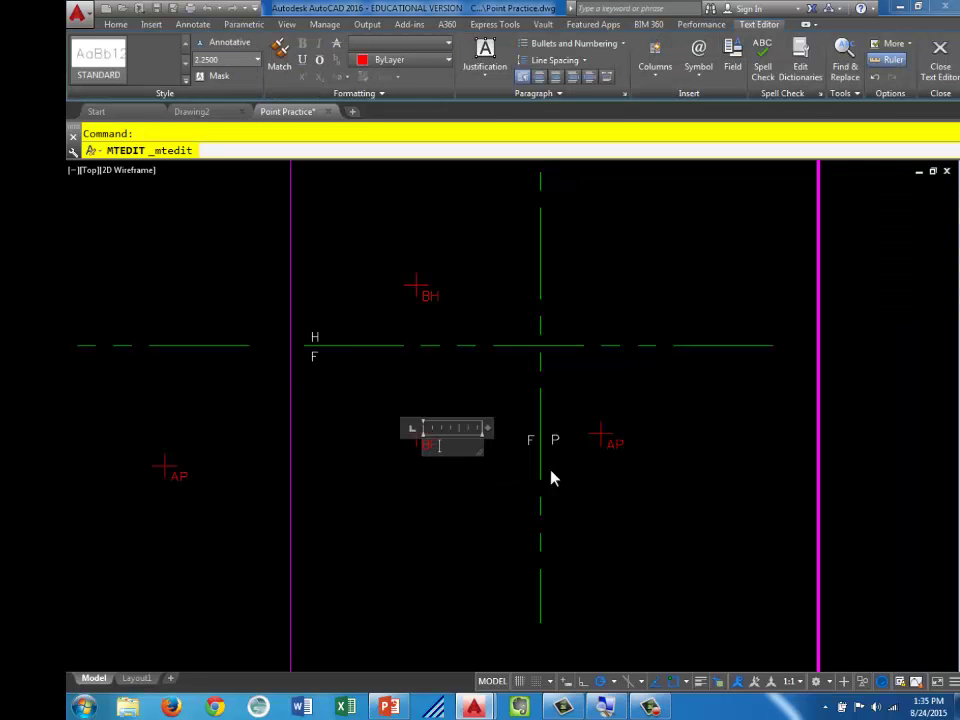
click(615, 461)
double_click(614, 443)
text(BP)
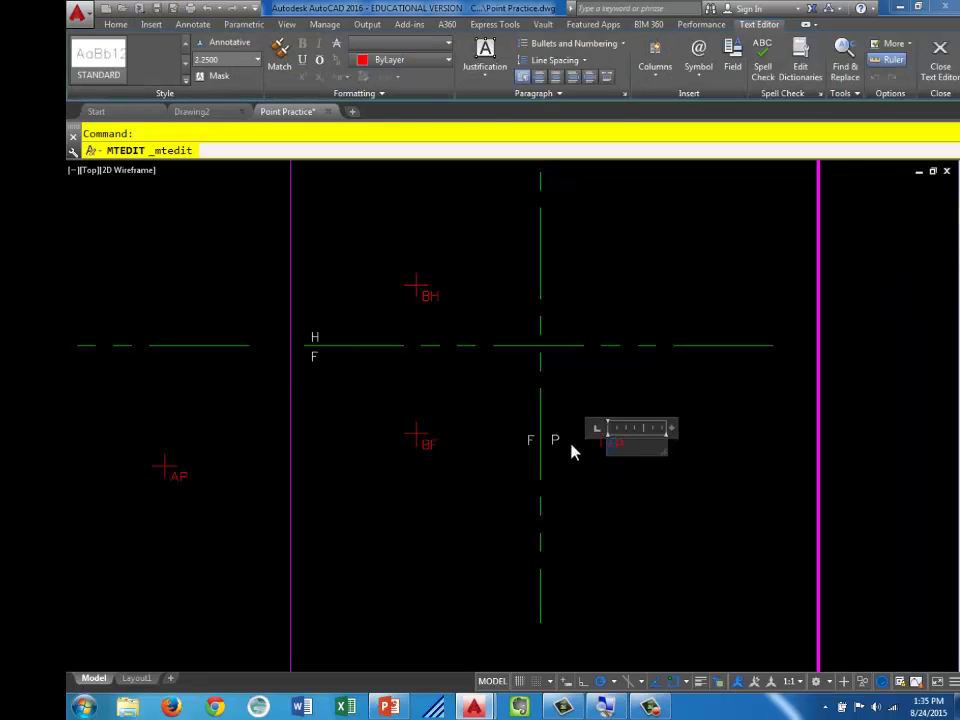
click(662, 525)
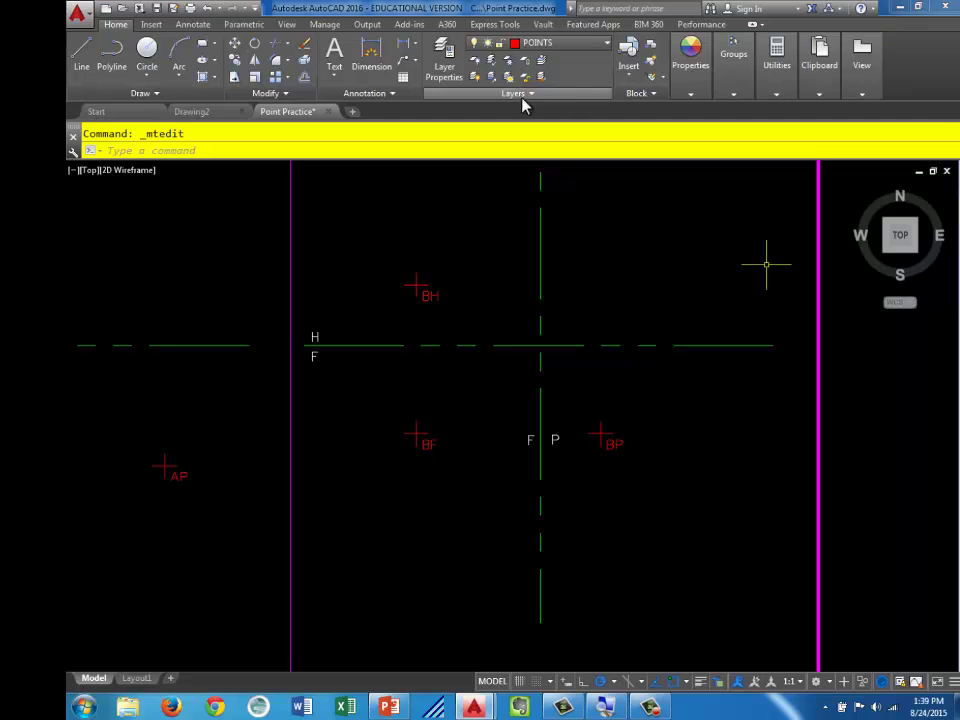
Check both labelled point exercises are in view, then save the Point Practice drawing
scroll(508, 262, down, 2)
mouse_move(463, 274)
middle_down()
mouse_move(596, 377)
mouse_move(596, 407)
middle_up()
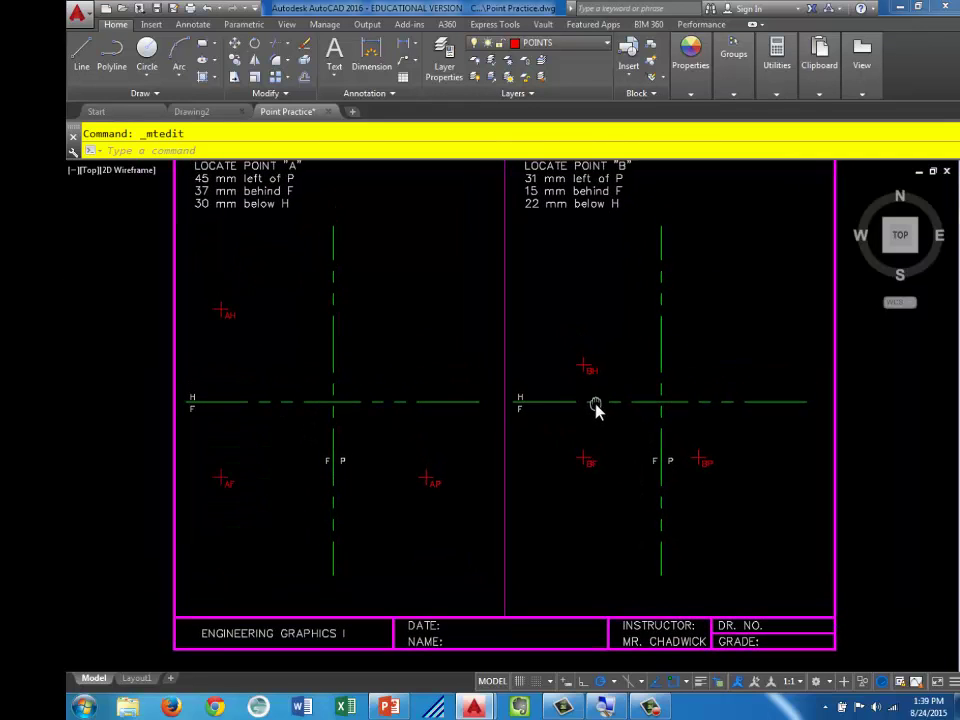
click(155, 9)
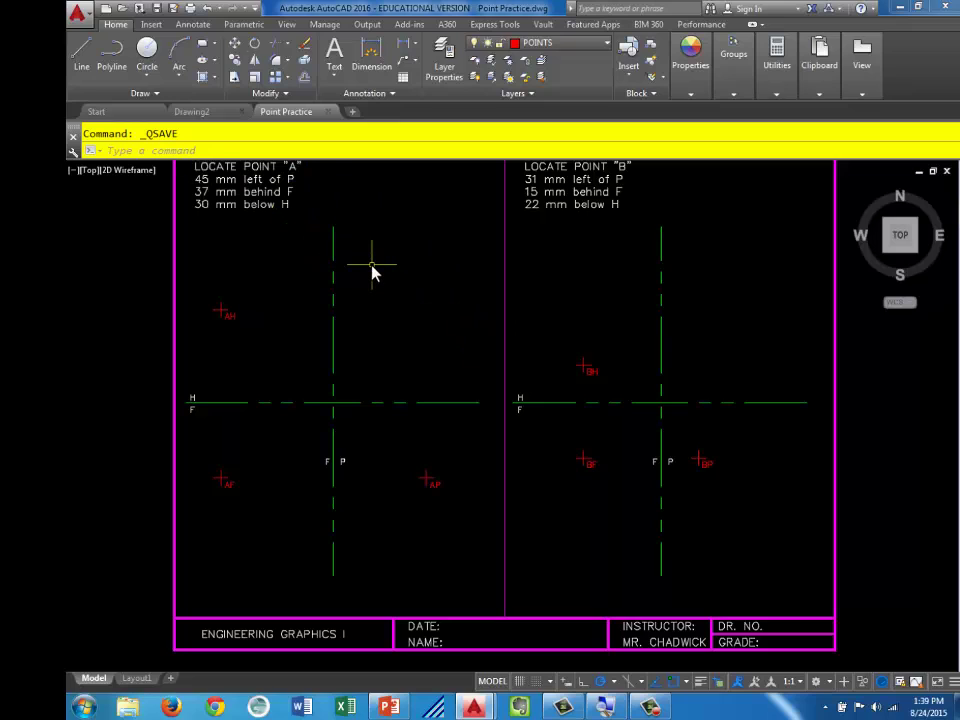
Create a new drawing from the Points_01 template in the MA 130 course templates folder
click(107, 12)
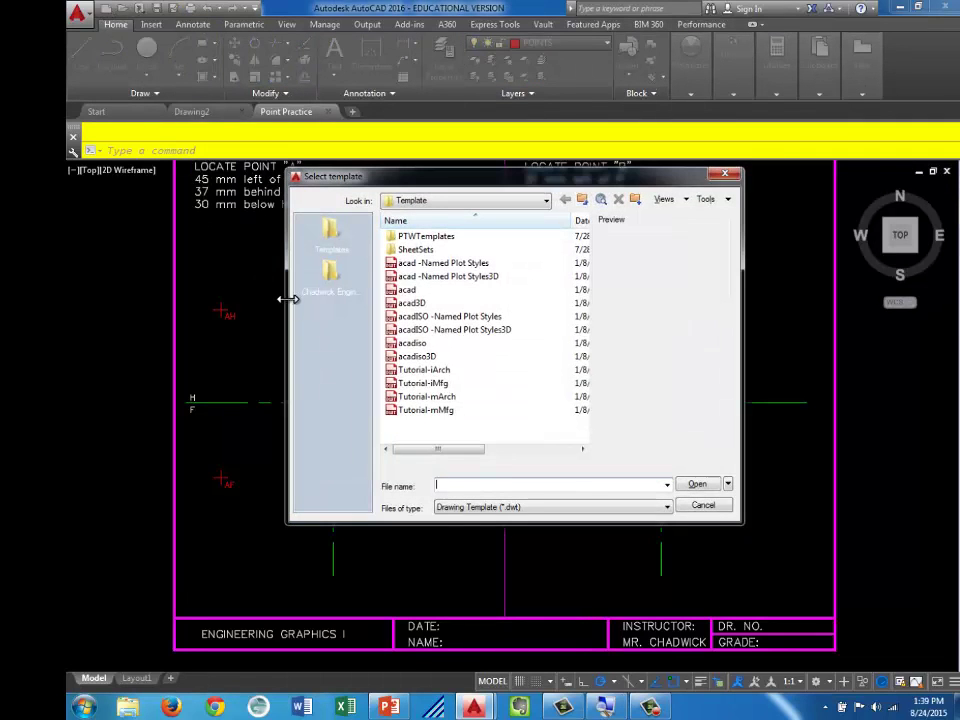
click(338, 240)
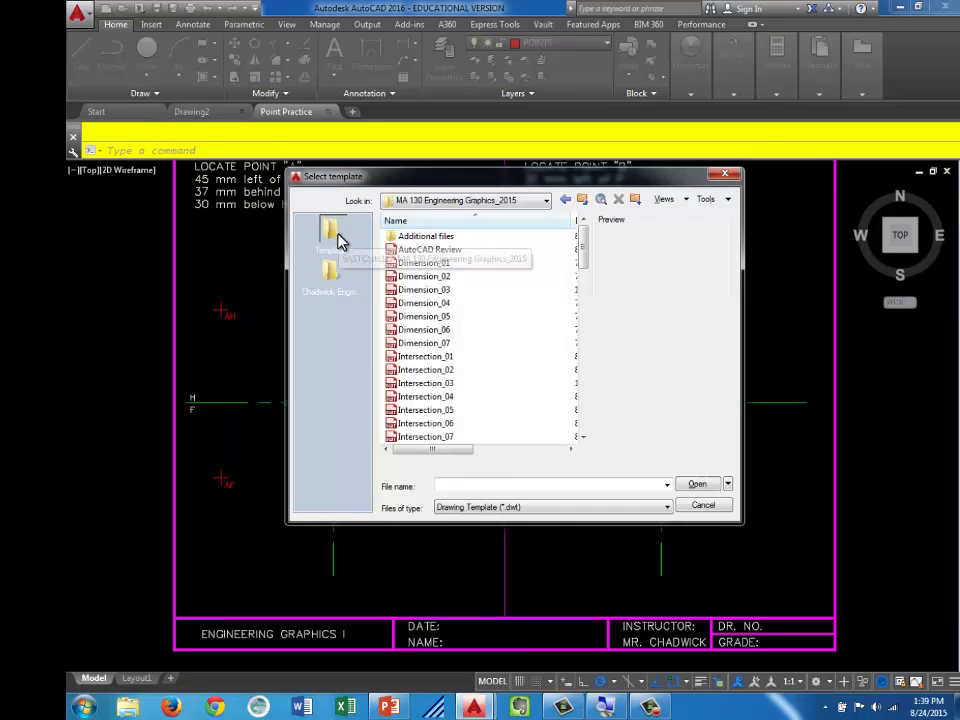
drag(583, 262, 589, 384)
click(430, 334)
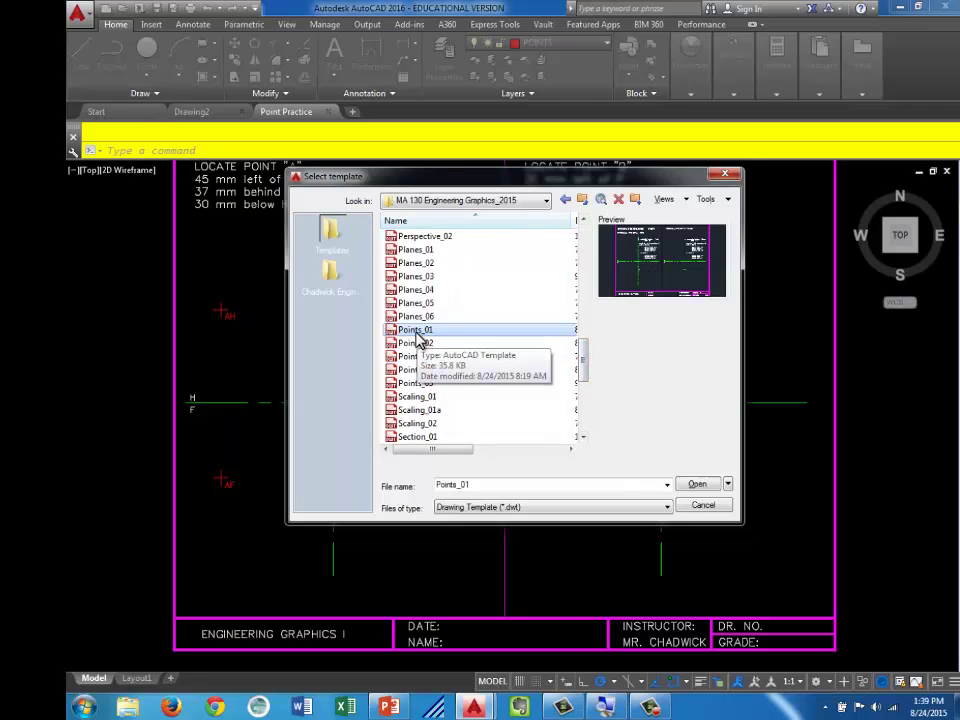
double_click(418, 332)
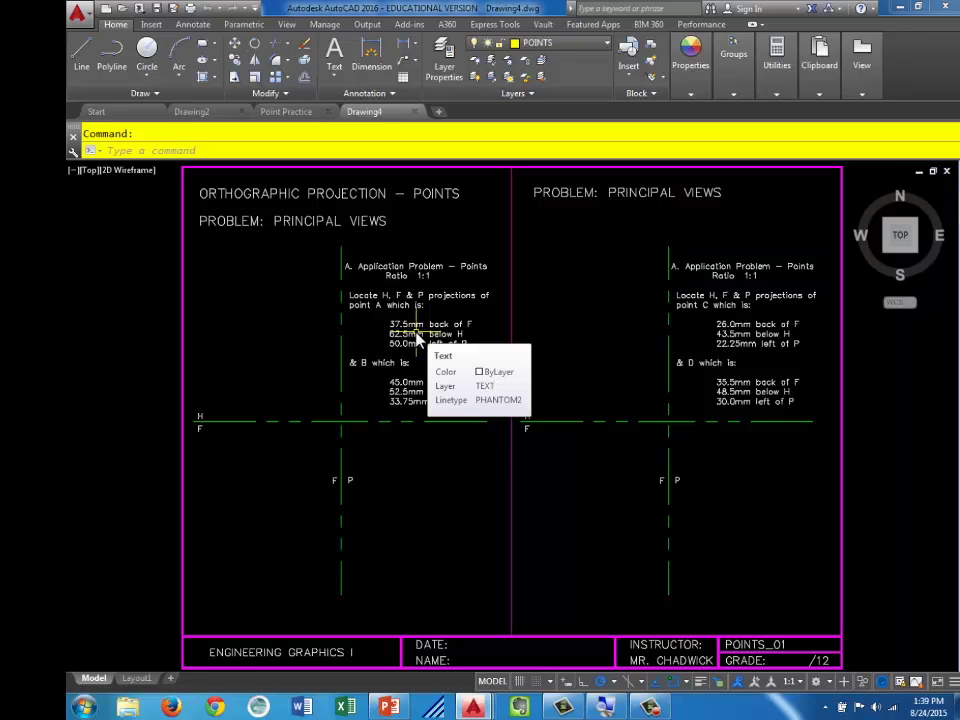
Save the new template-based drawing under the file name 'Points 1'
click(157, 10)
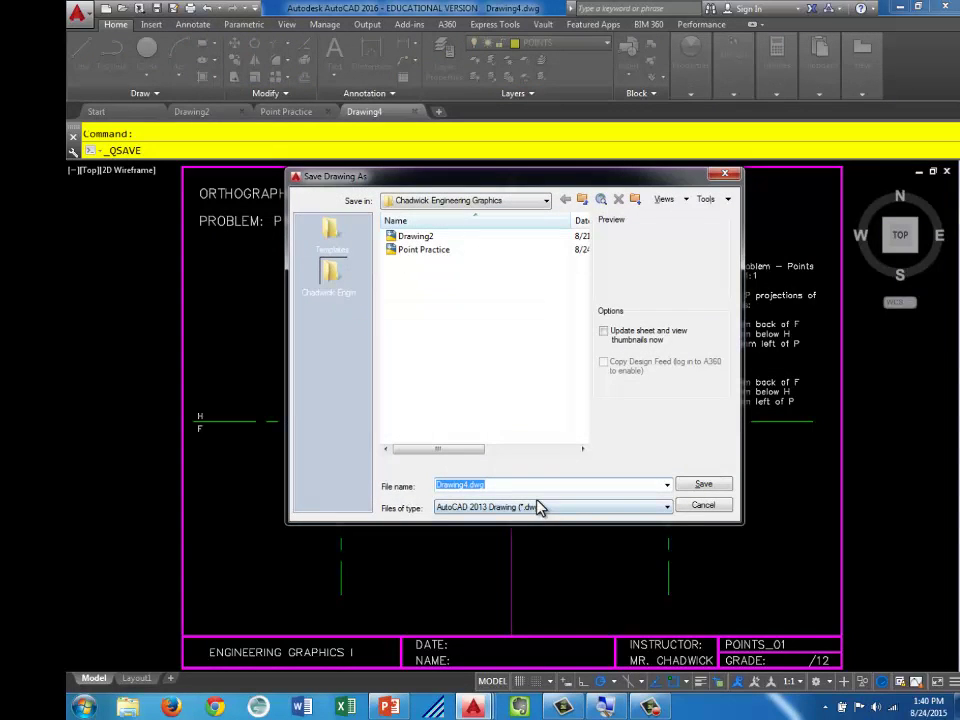
text(poi)
key(BackSpace)
key(BackSpace)
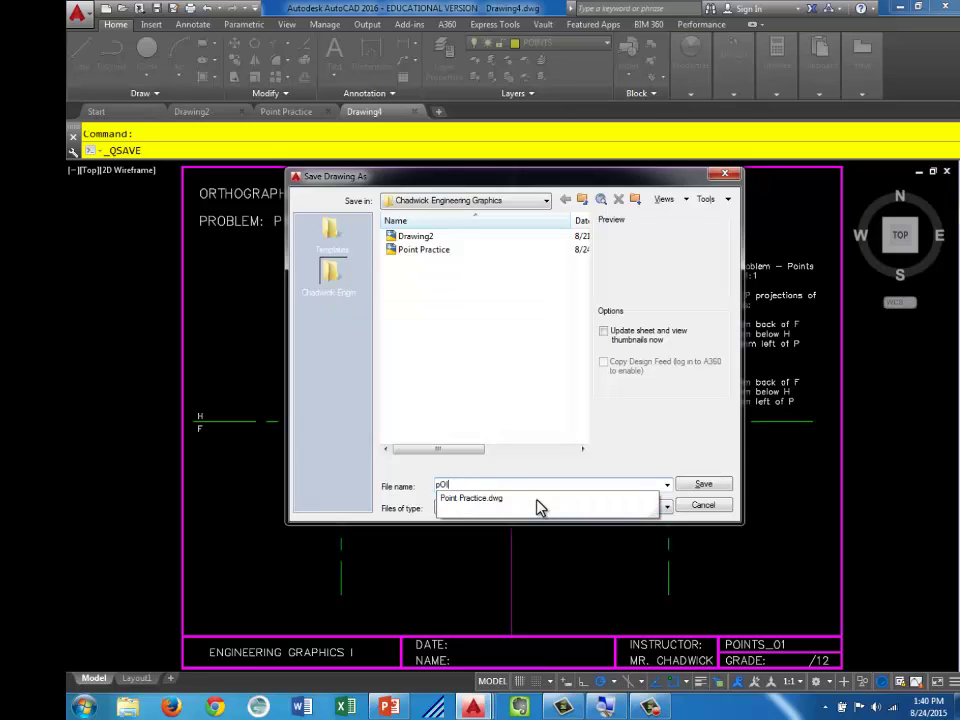
key(BackSpace)
text(Points 1)
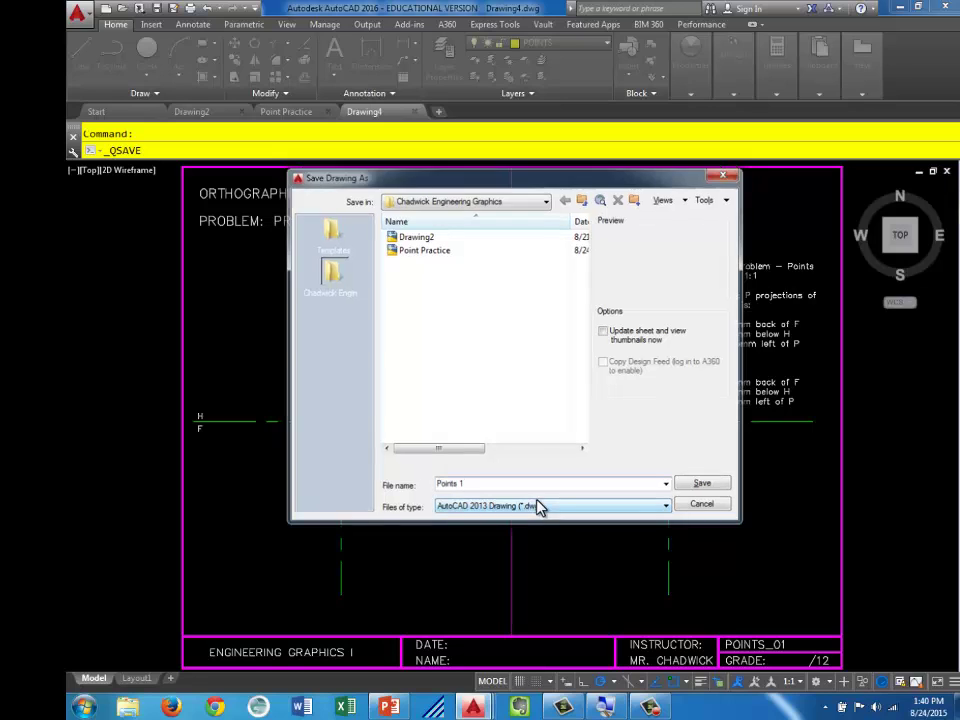
key(Return)
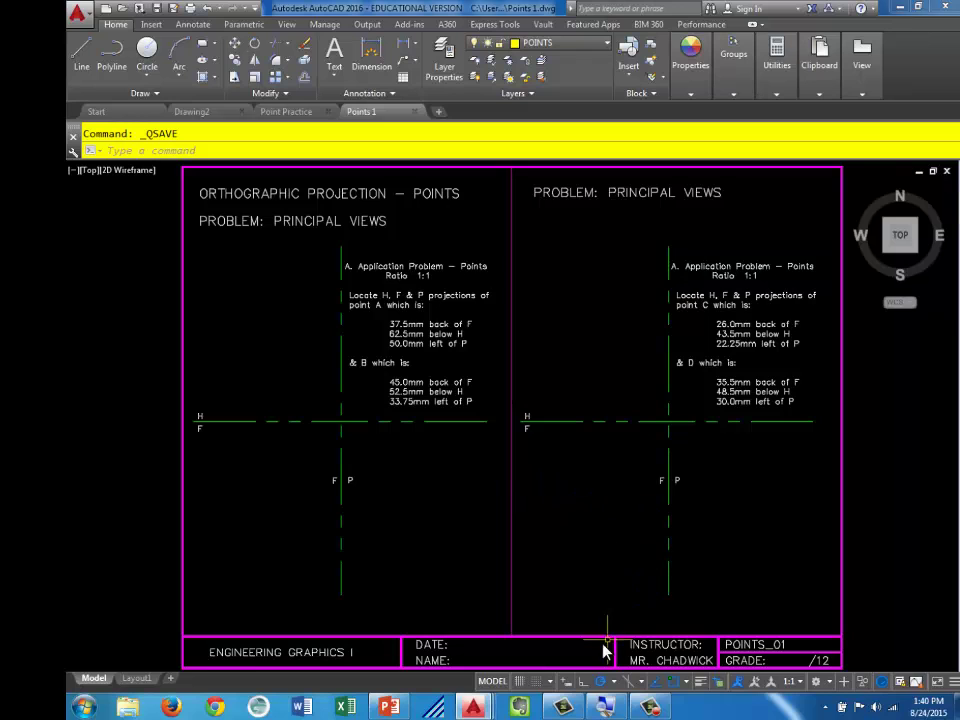
Zoom to the title block's DATE/NAME box and add the student's full name after NAME:
mouse_move(604, 643)
middle_down()
mouse_move(632, 542)
mouse_move(489, 416)
middle_up()
scroll(485, 440, up, 4)
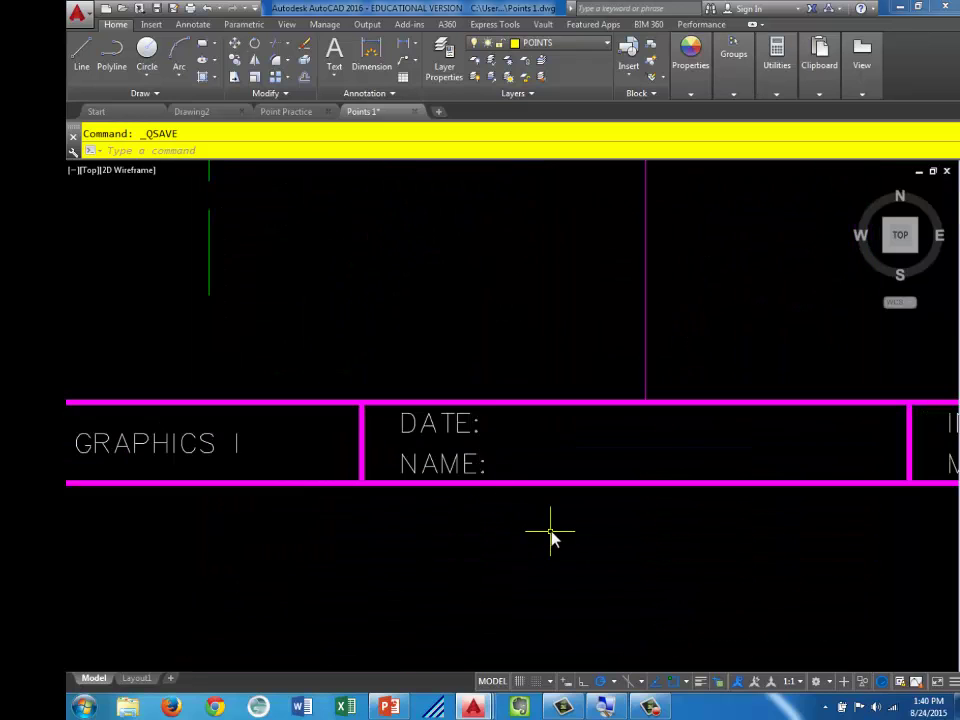
middle_drag(551, 536, 420, 457)
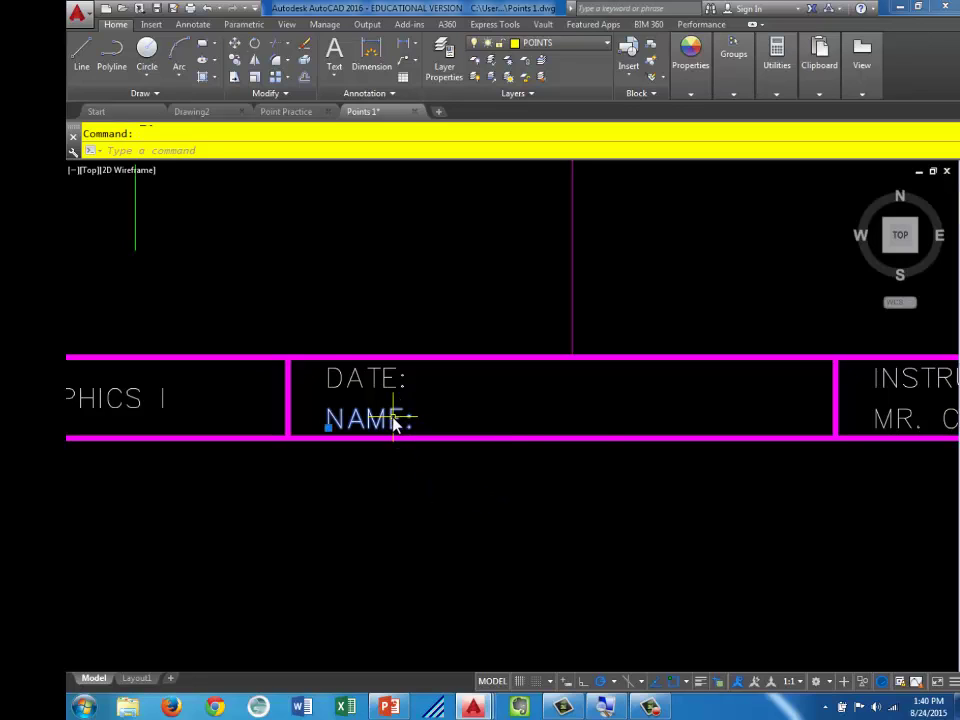
double_click(395, 423)
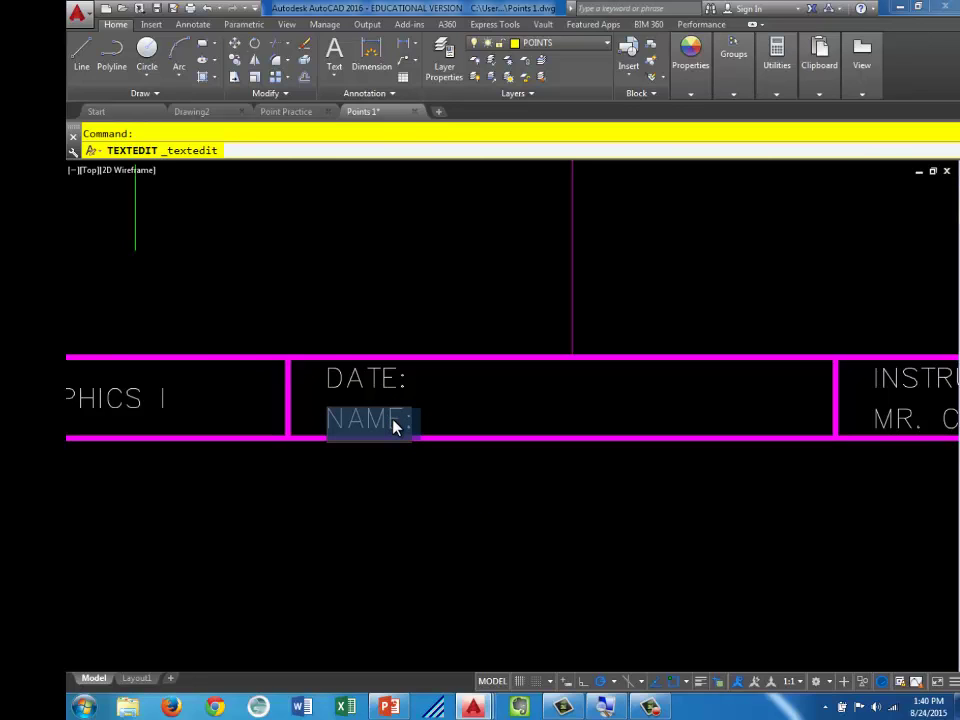
key(End)
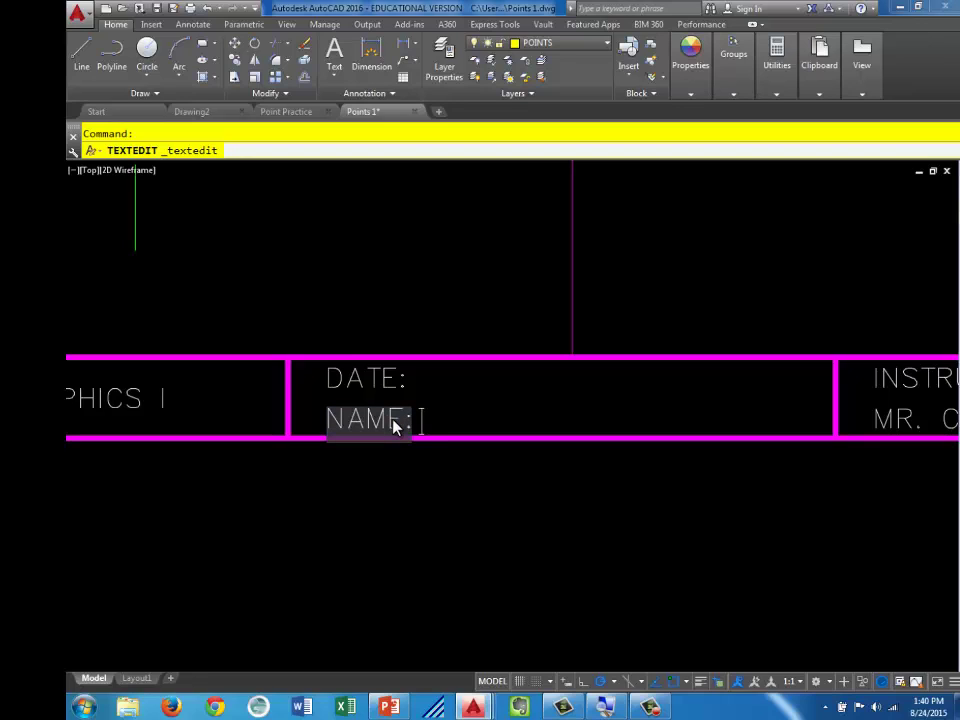
text(tr)
key(BackSpace)
key(BackSpace)
key(BackSpace)
click(393, 421)
text(CHADW)
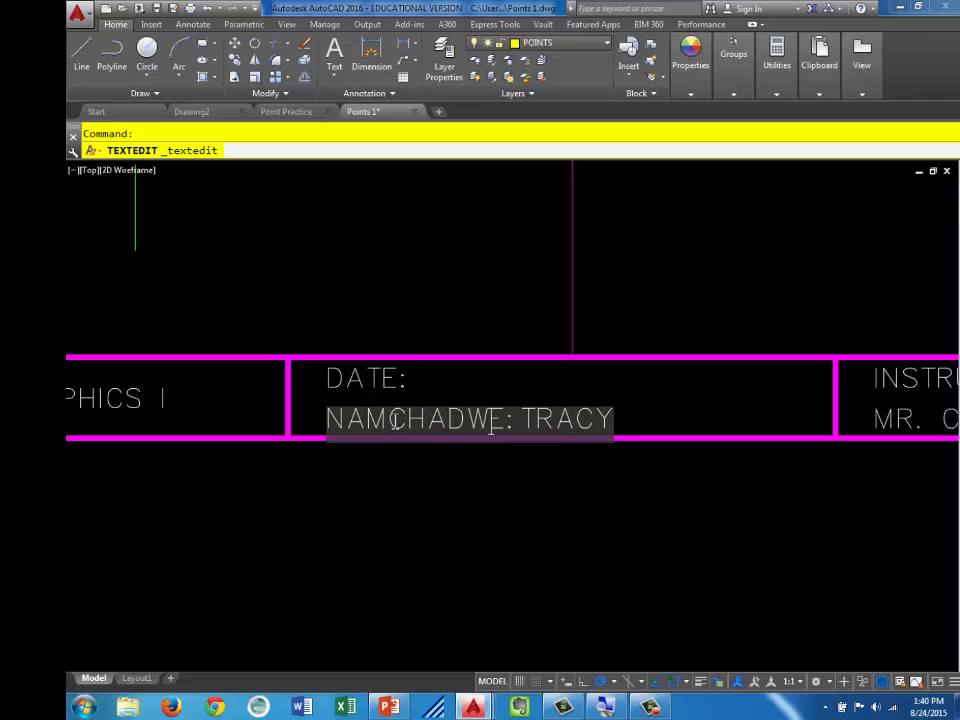
key(BackSpace)
key(BackSpace)
key(BackSpace)
key(BackSpace)
key(BackSpace)
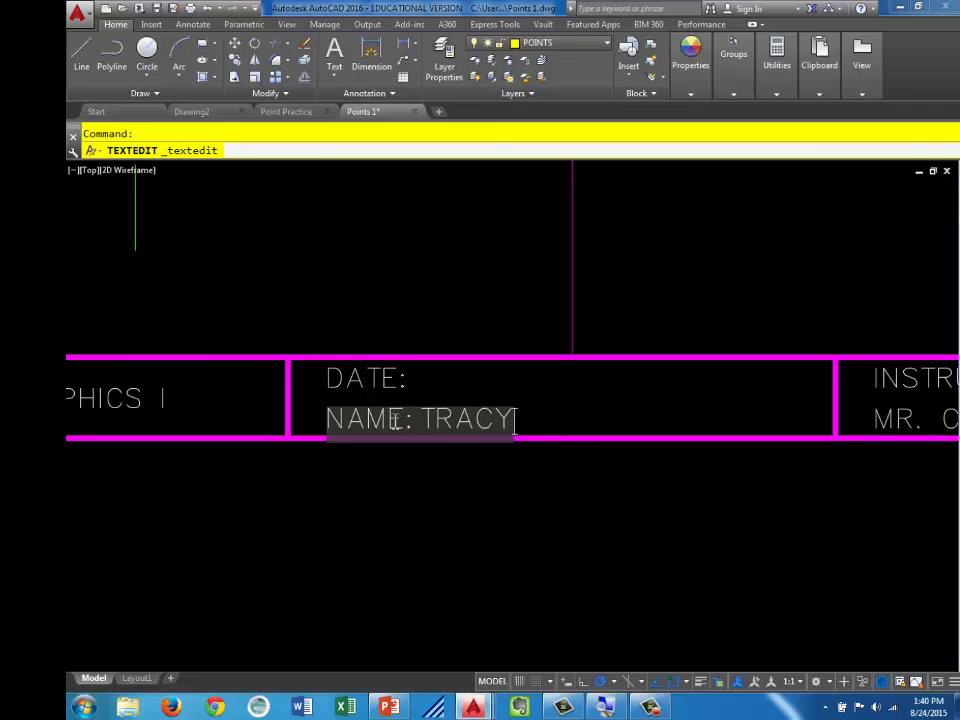
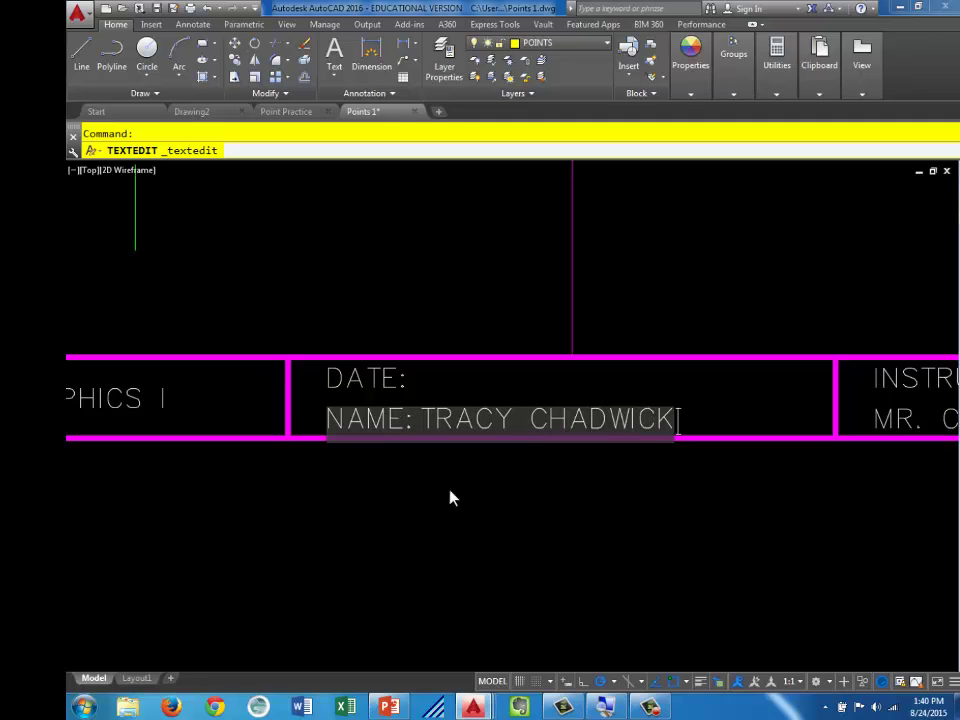
click(649, 319)
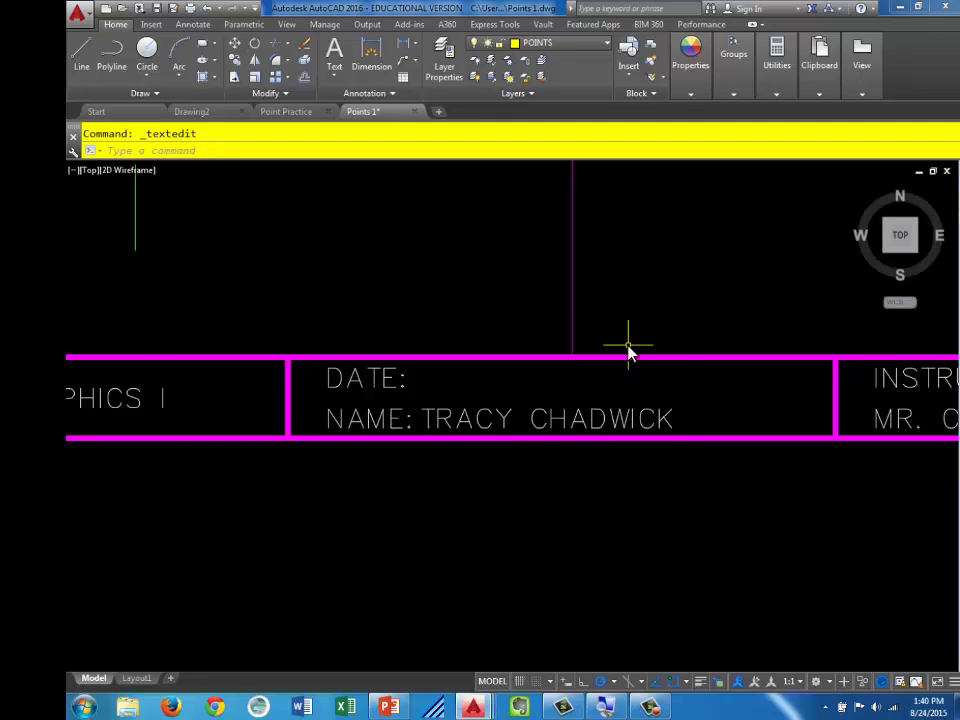
scroll(585, 315, down, 1)
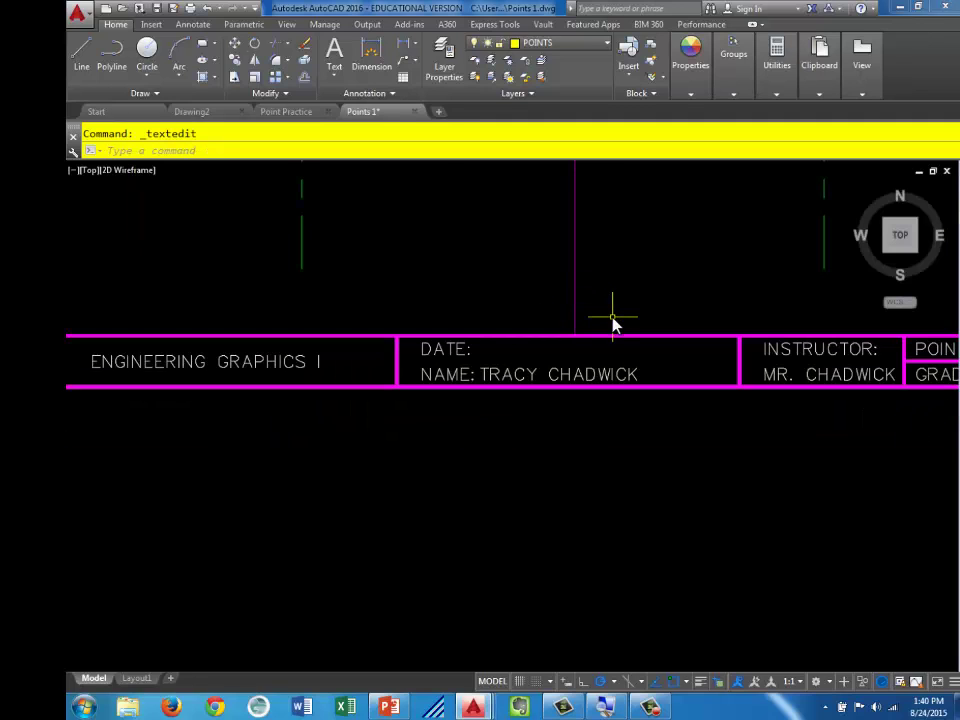
scroll(613, 320, down, 1)
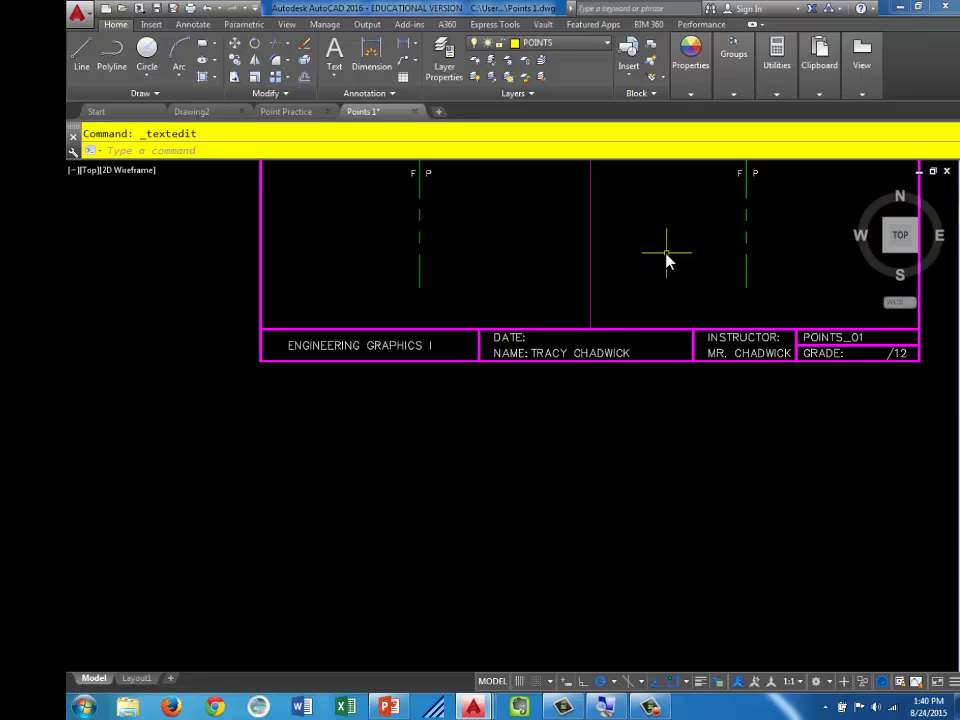
mouse_move(664, 259)
middle_down()
mouse_move(630, 306)
mouse_move(632, 536)
middle_up()
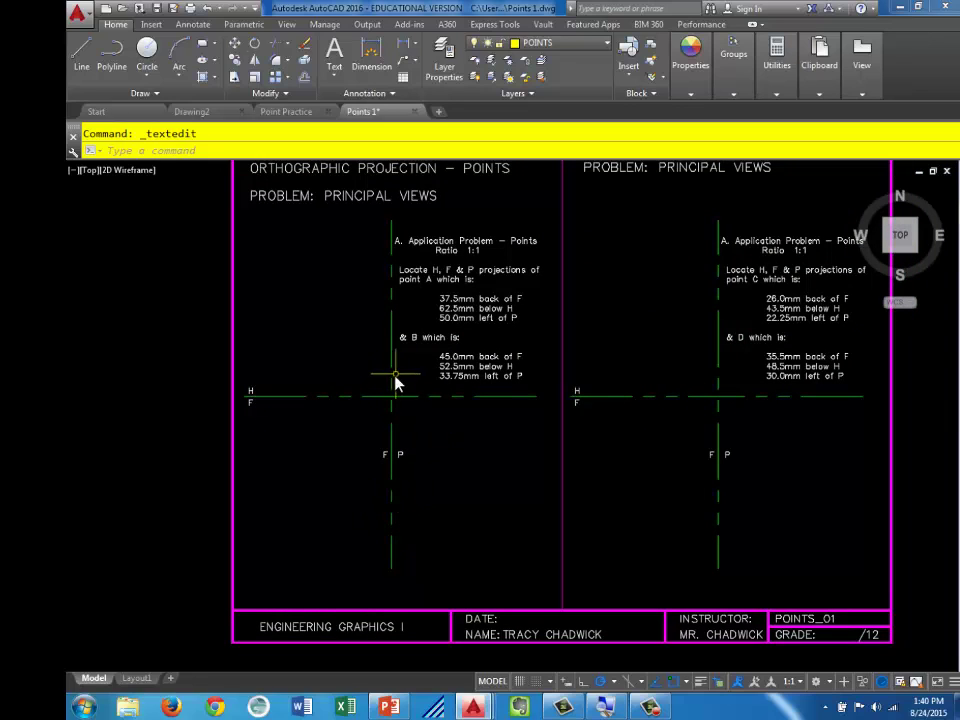
scroll(372, 412, up, 2)
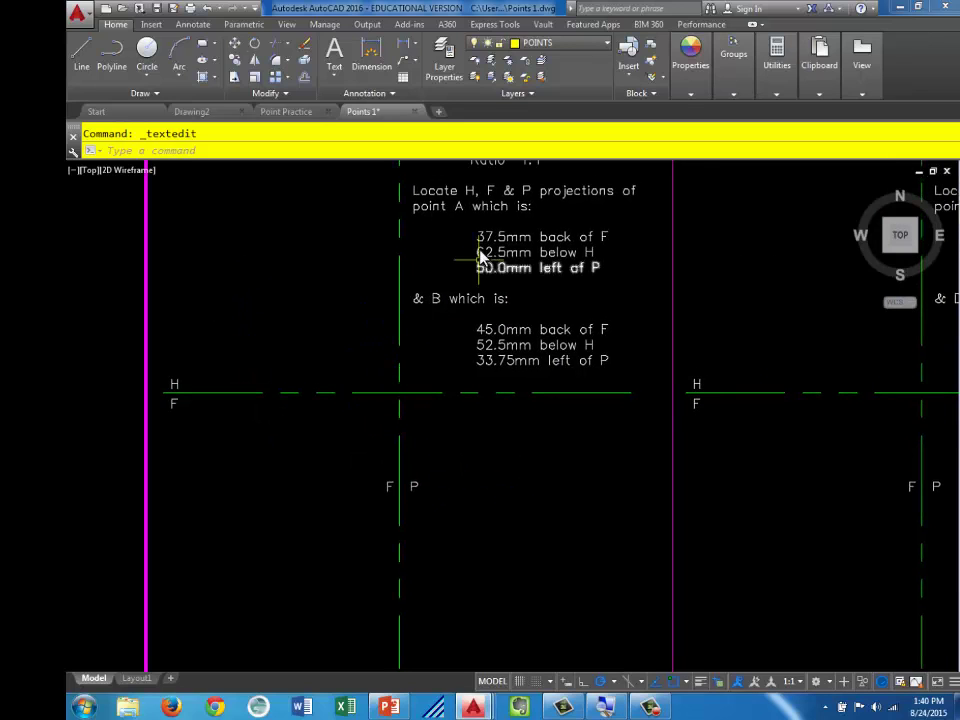
click(531, 253)
scroll(535, 253, up, 1)
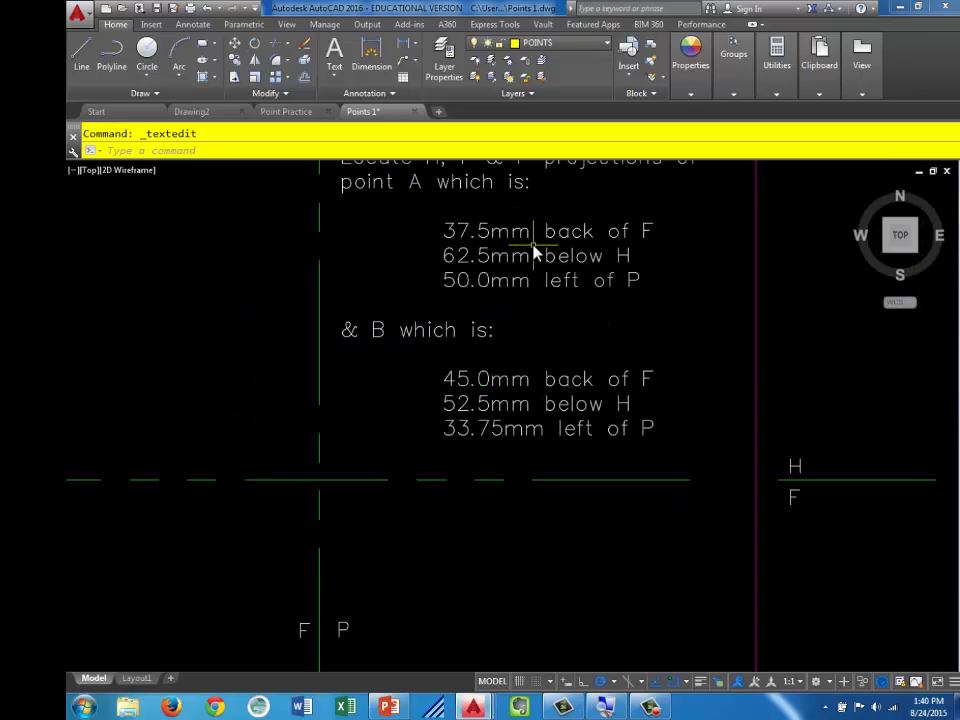
middle_drag(535, 255, 529, 298)
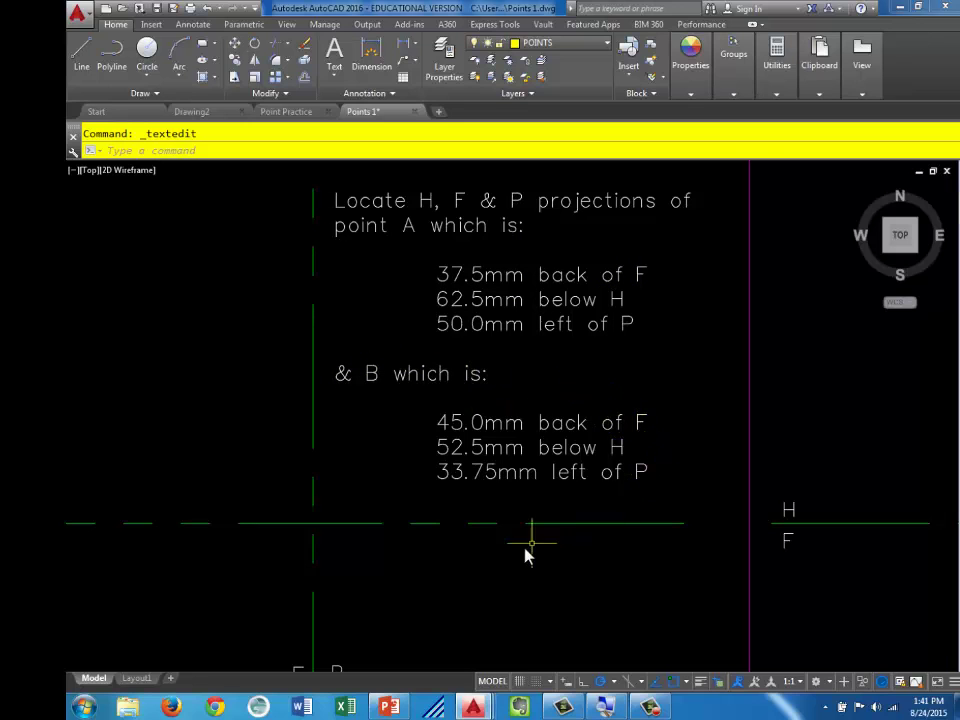
scroll(528, 557, down, 2)
mouse_move(516, 561)
middle_down()
mouse_move(486, 401)
mouse_move(498, 479)
middle_up()
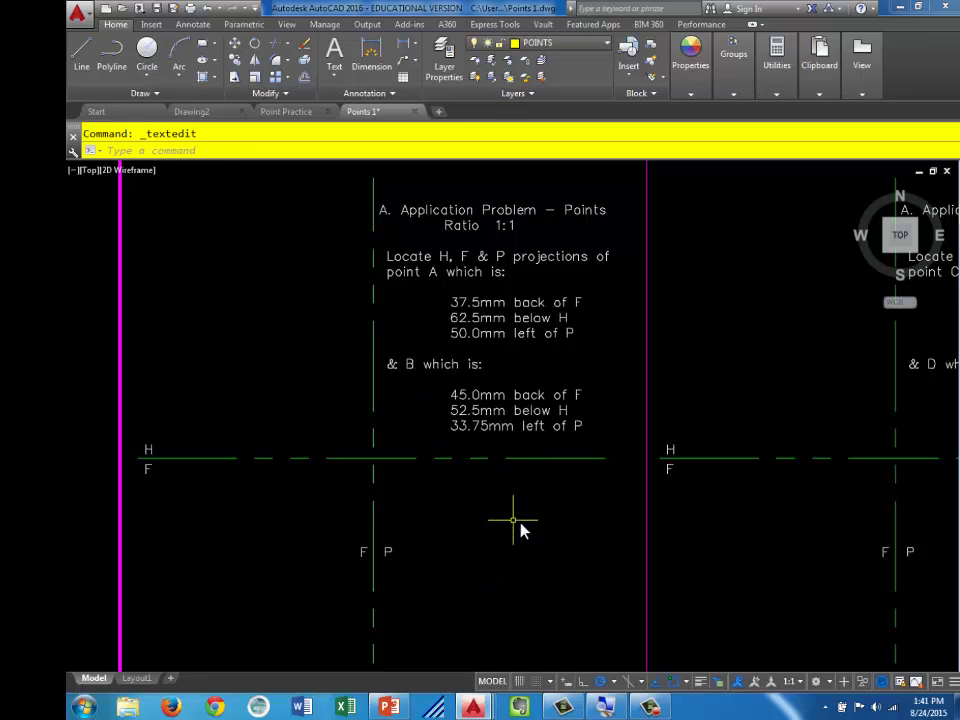
mouse_move(700, 525)
middle_down()
mouse_move(285, 561)
mouse_move(283, 516)
middle_up()
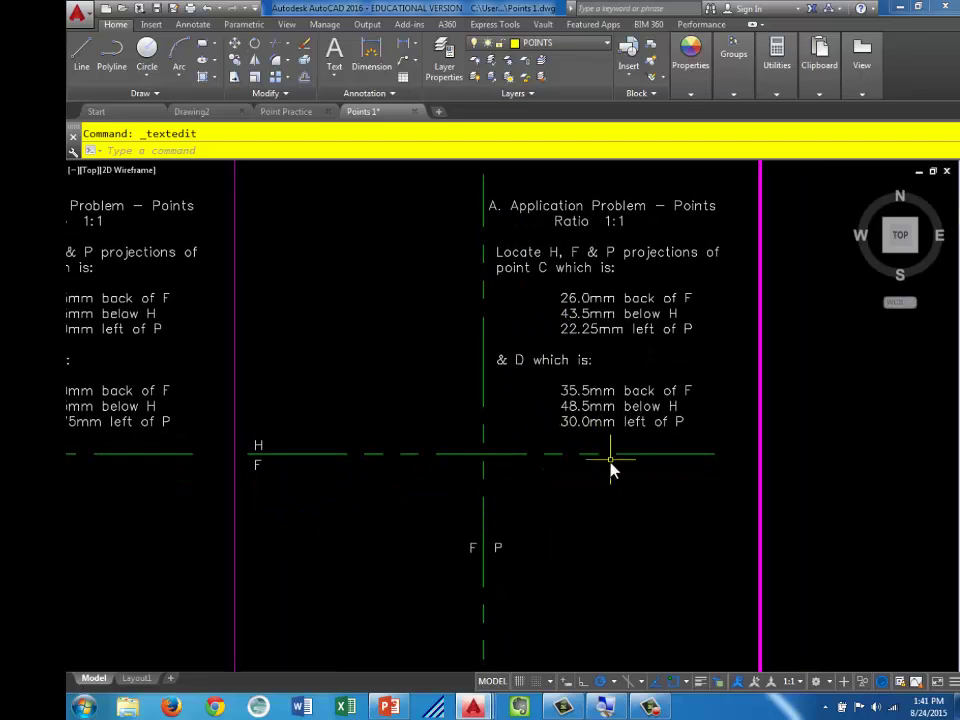
scroll(604, 502, down, 1)
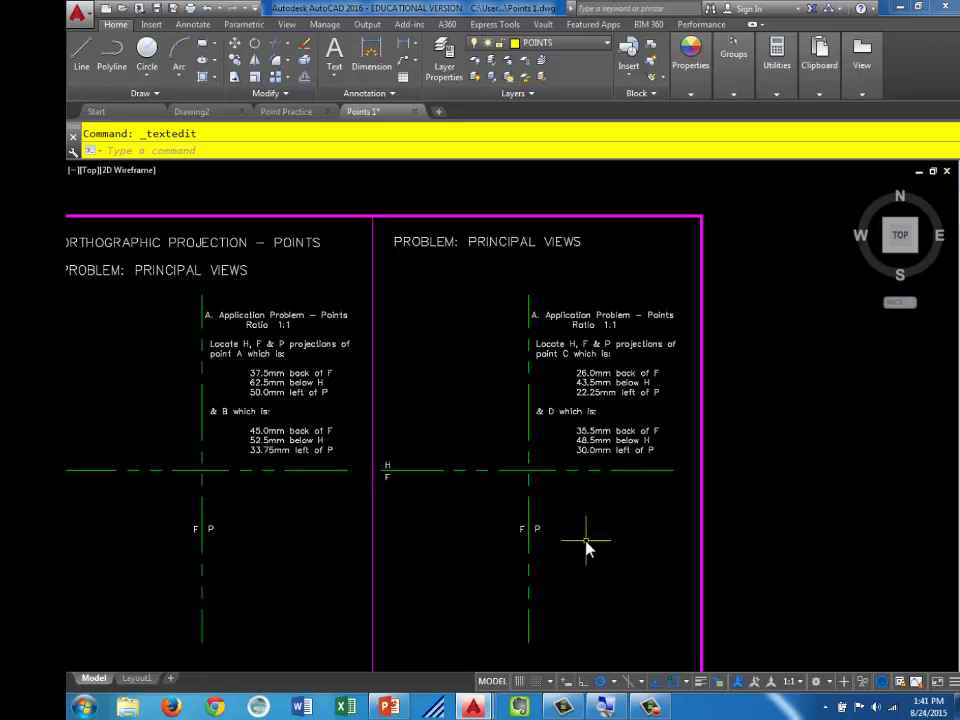
mouse_move(586, 548)
middle_down()
mouse_move(587, 566)
mouse_move(551, 343)
mouse_move(663, 495)
mouse_move(660, 476)
middle_up()
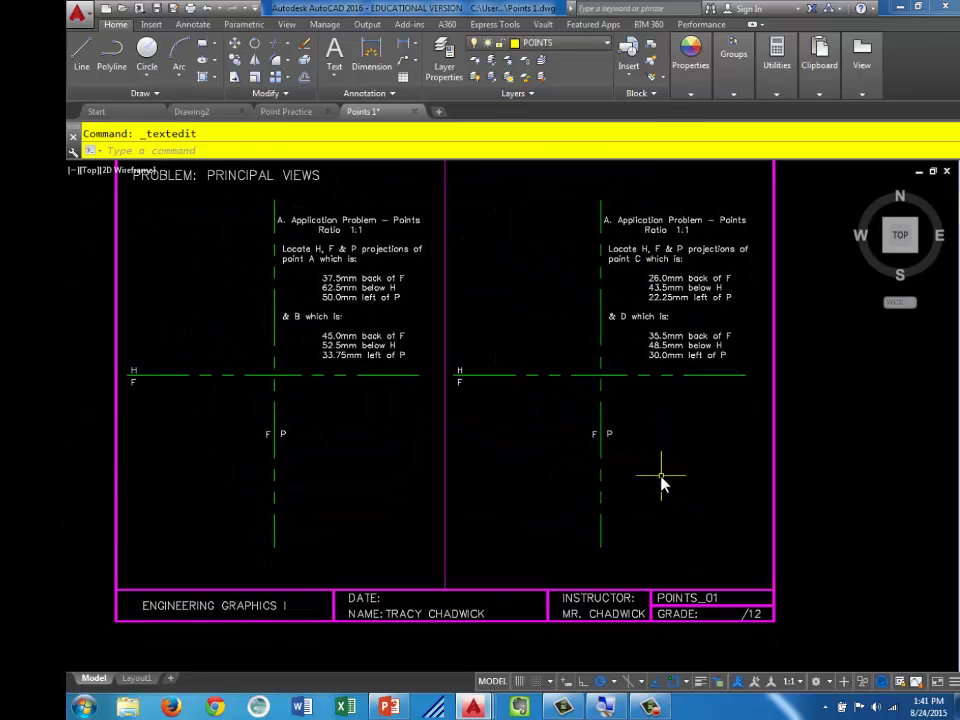